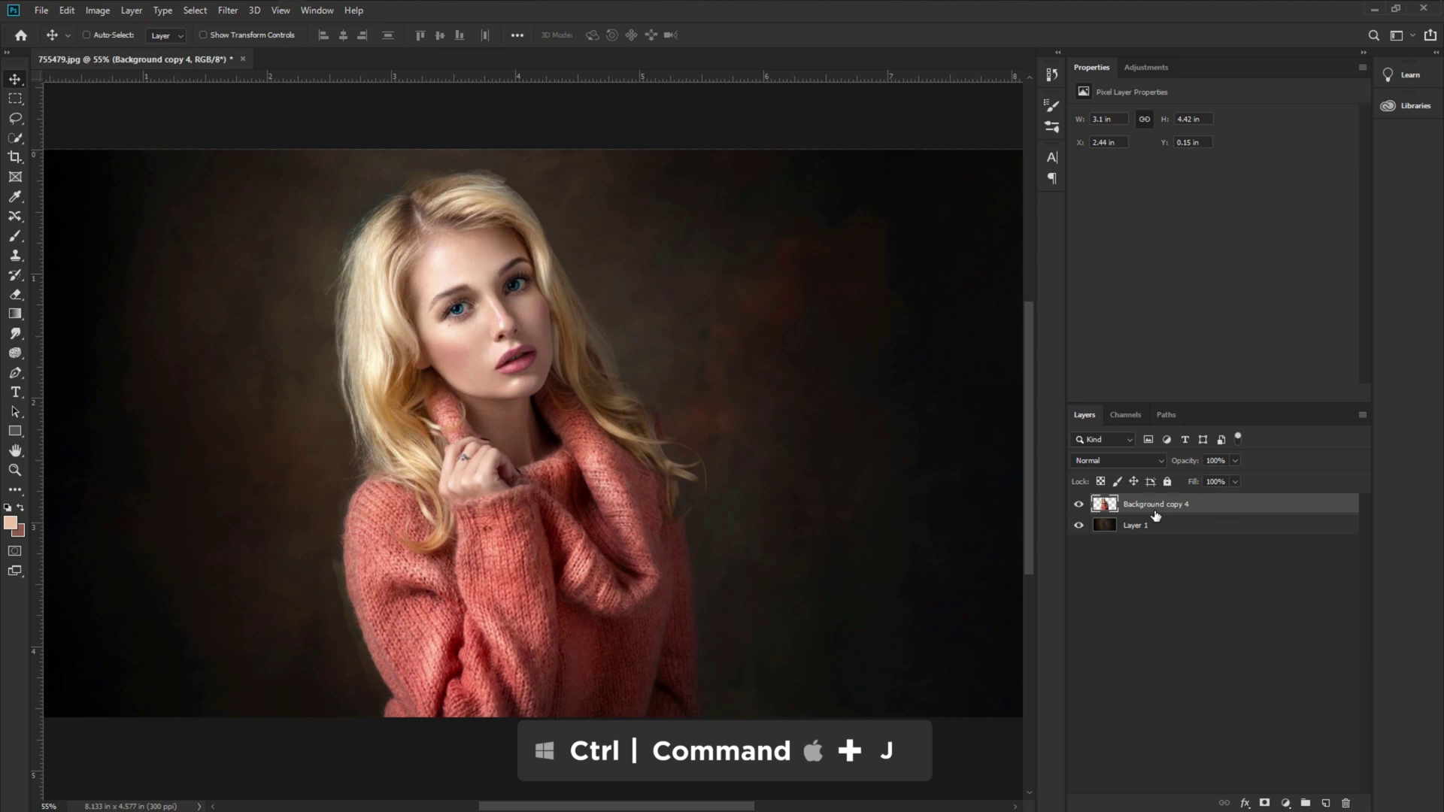
# Duplicate the portrait layer, hide Background copy 4, and apply Unsharp Mask at Amount 159
pyautogui.hotkey('ctrl', 'j')
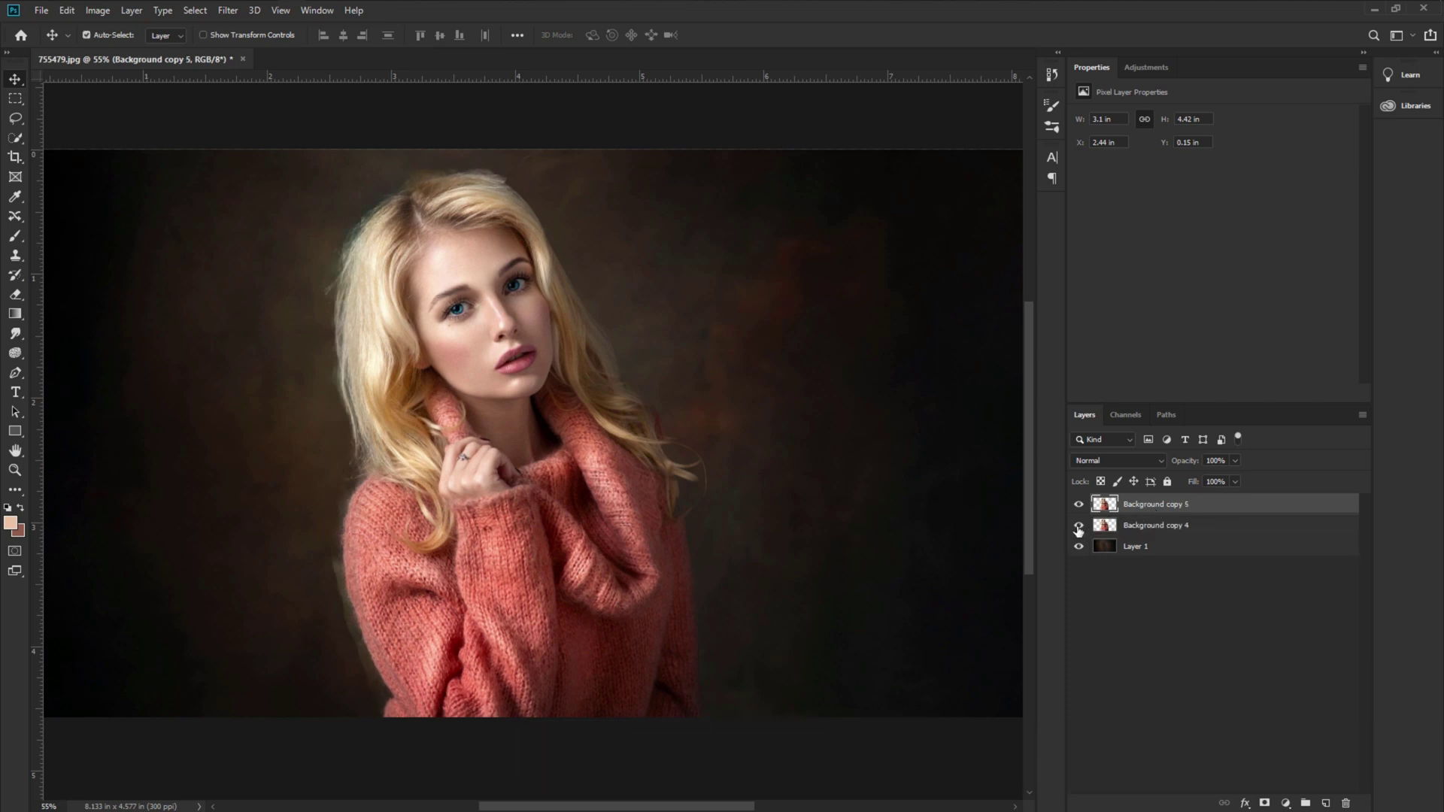
pyautogui.click(1078, 527)
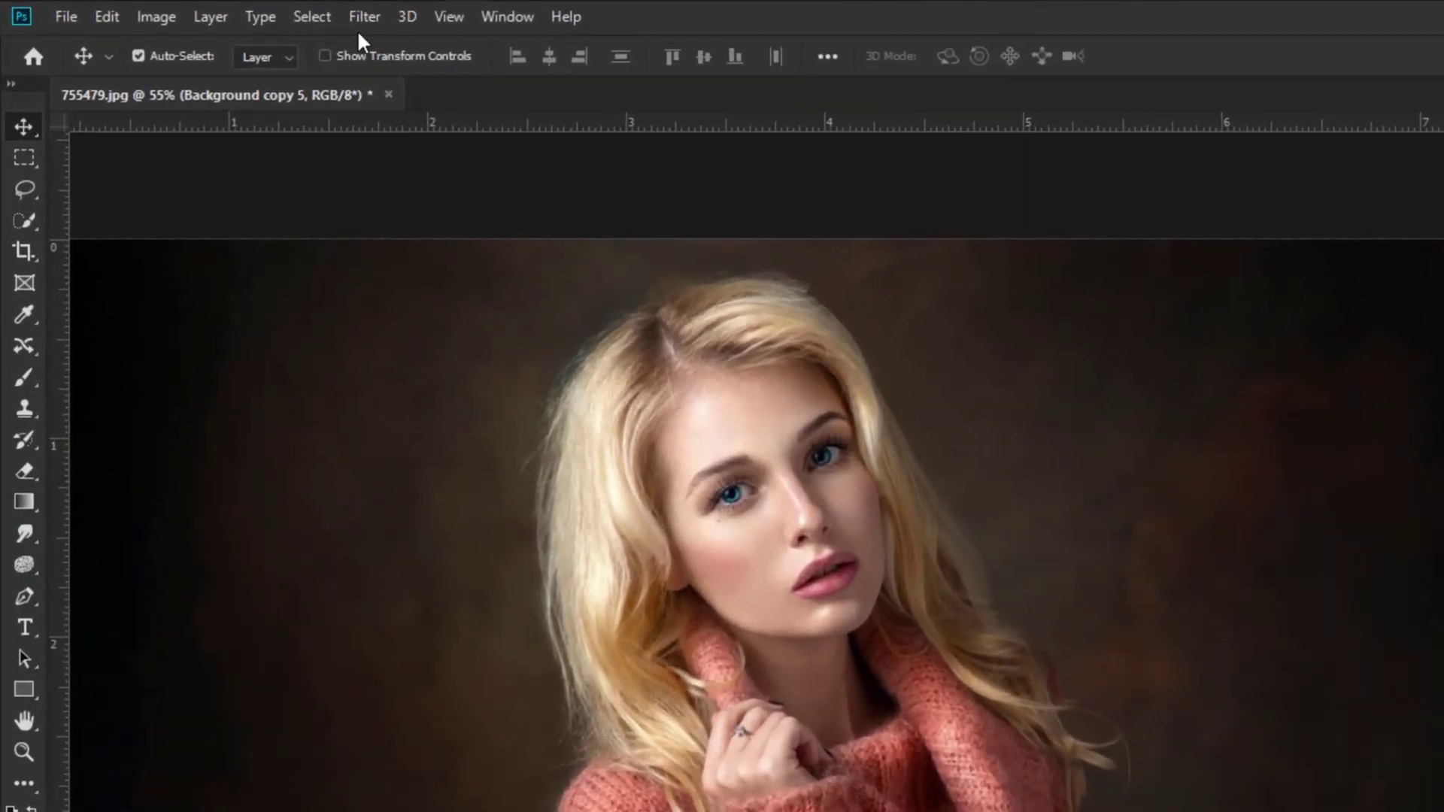
pyautogui.click(359, 21)
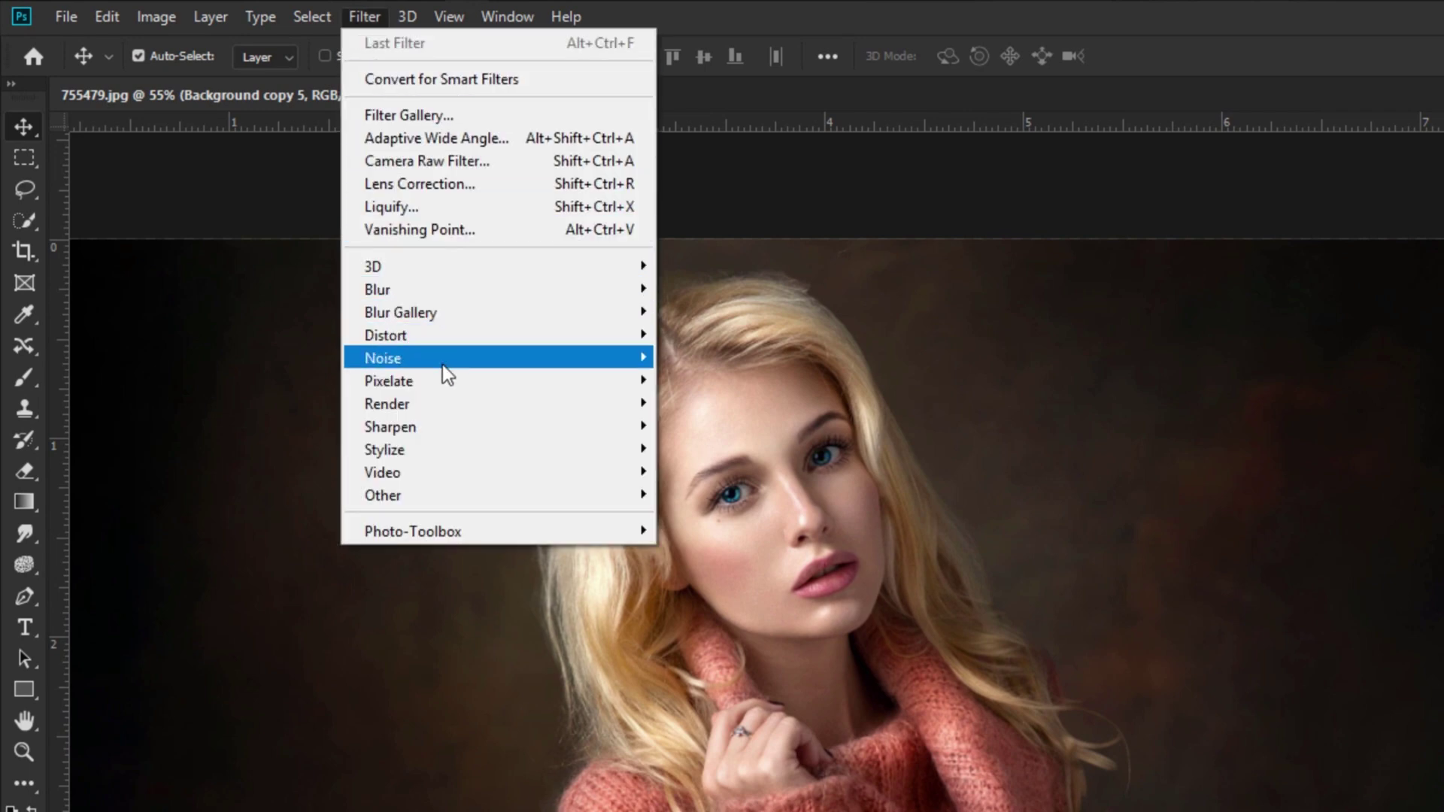
pyautogui.moveTo(466, 427)
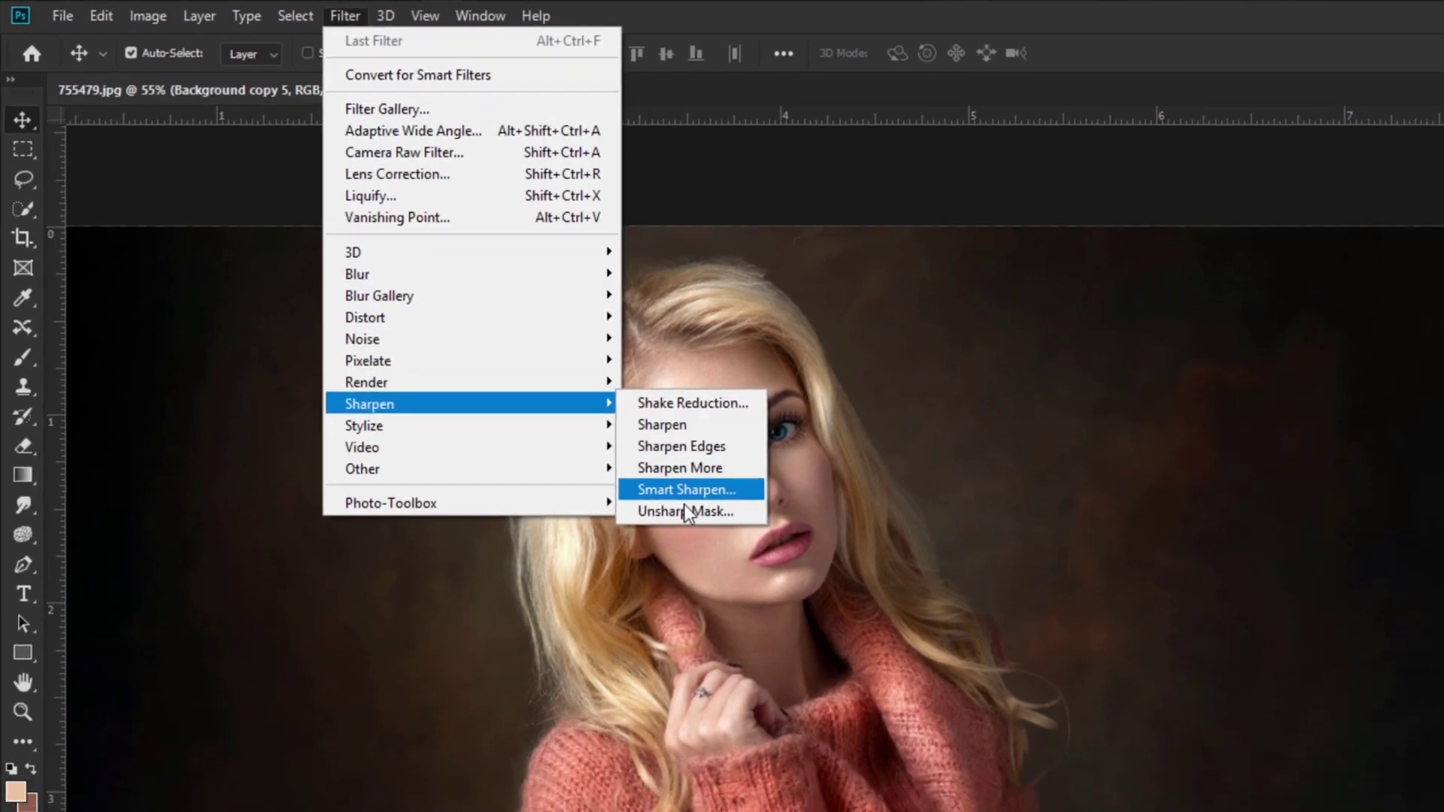
pyautogui.click(714, 541)
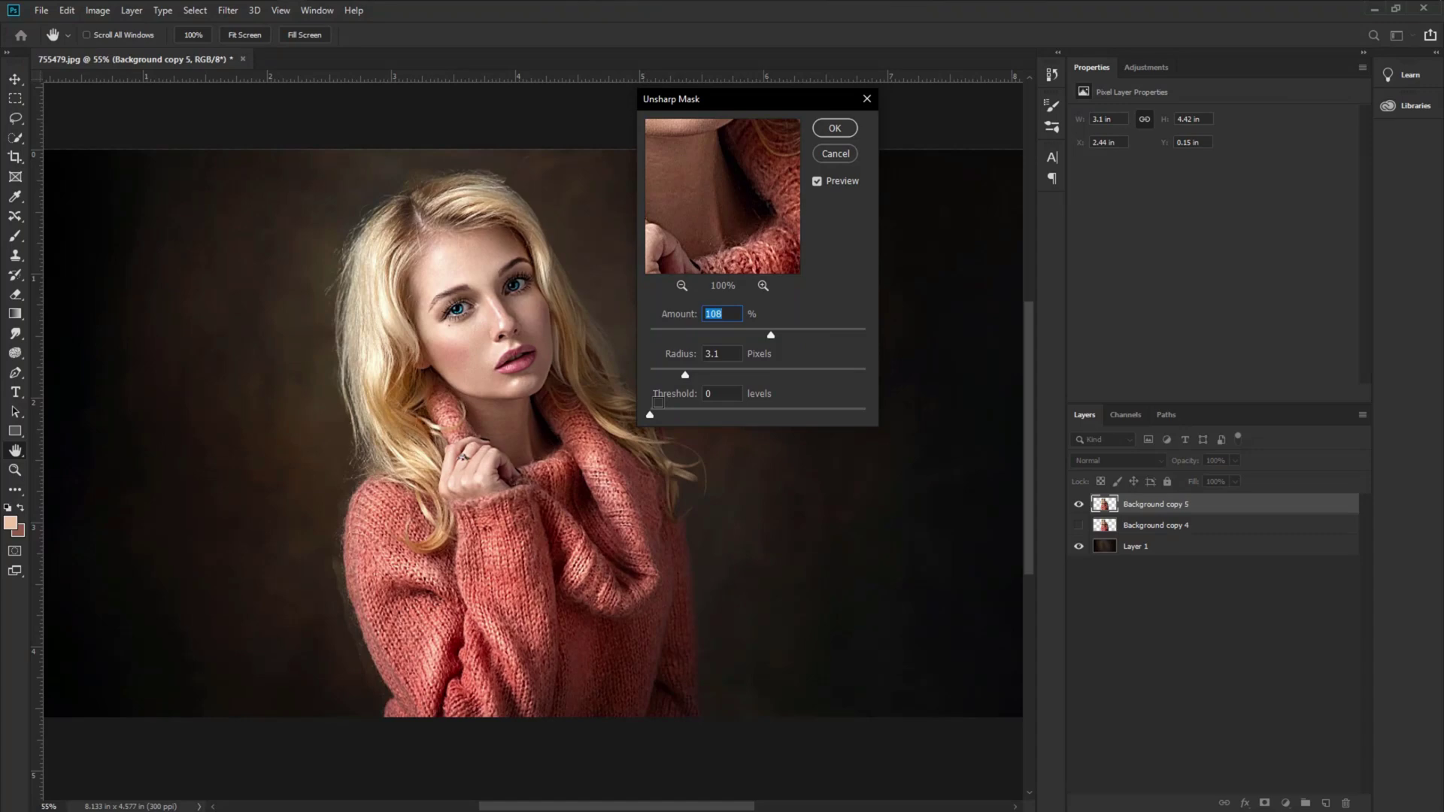
pyautogui.moveTo(417, 316); pyautogui.dragTo(477, 451)
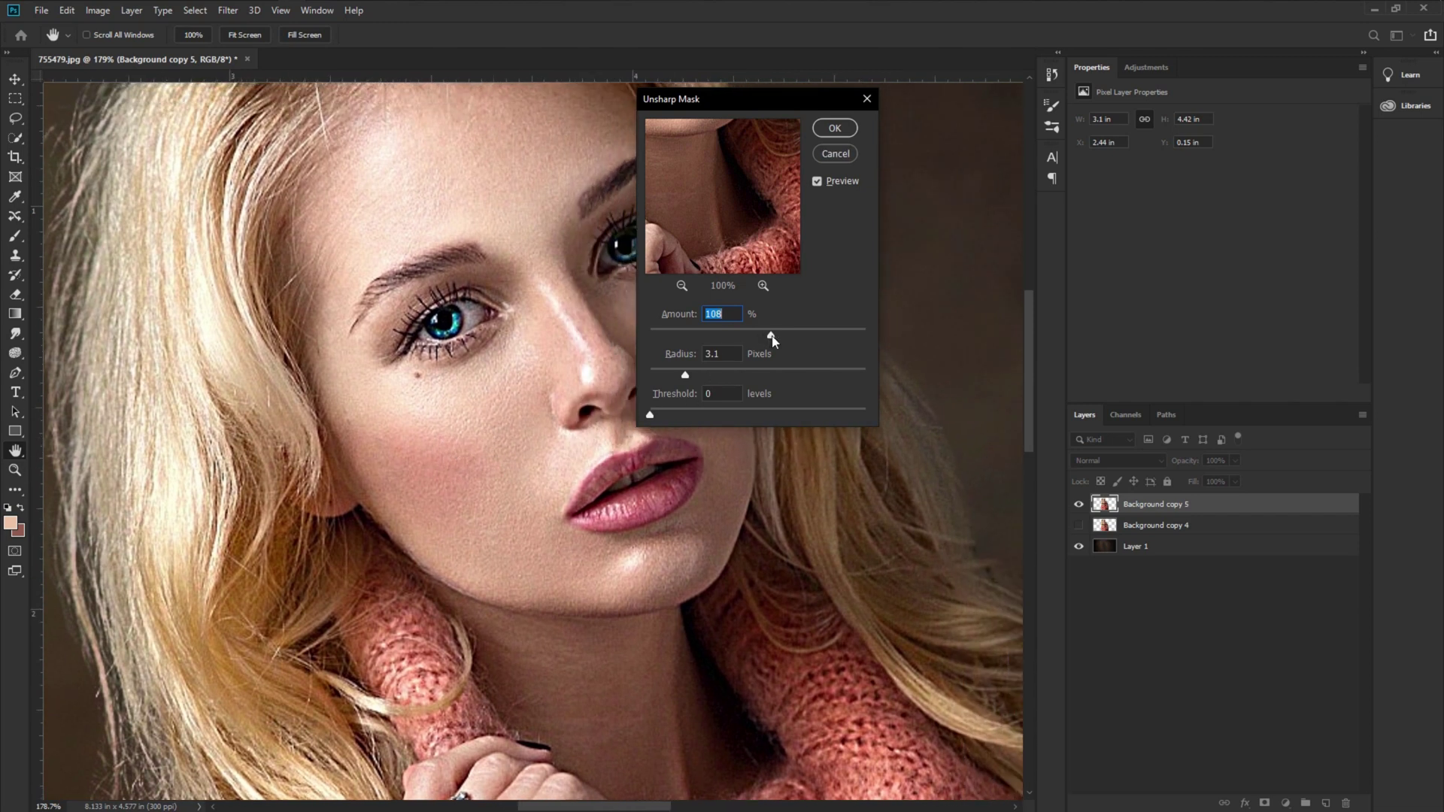
pyautogui.moveTo(773, 341); pyautogui.dragTo(803, 344)
pyautogui.moveTo(779, 342)
pyautogui.mouseDown()
pyautogui.moveTo(803, 343)
pyautogui.moveTo(773, 342)
pyautogui.mouseUp()
pyautogui.click(833, 129)
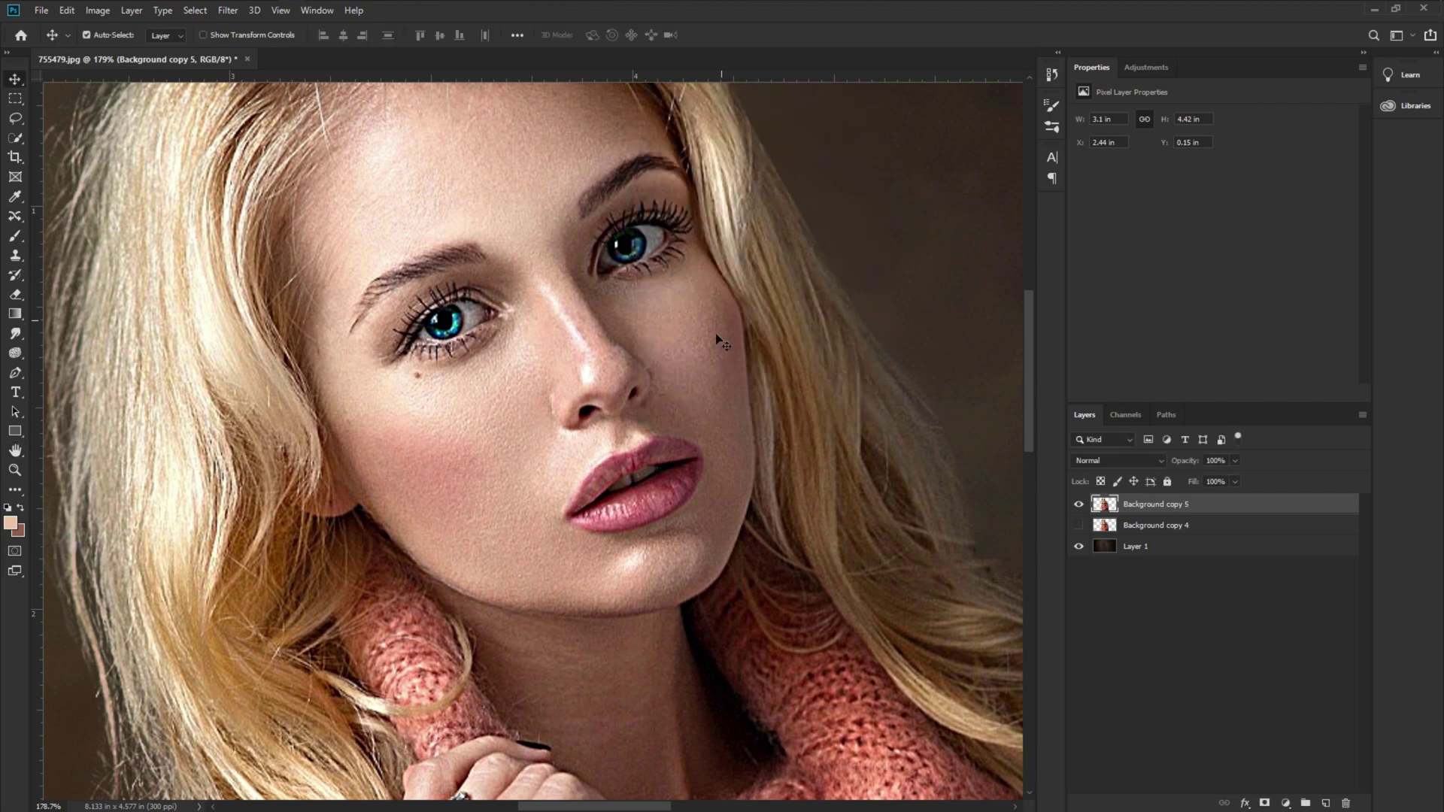
# Duplicate the sharpened layer to create Background copy 6
pyautogui.scroll(-5, 722, 353)
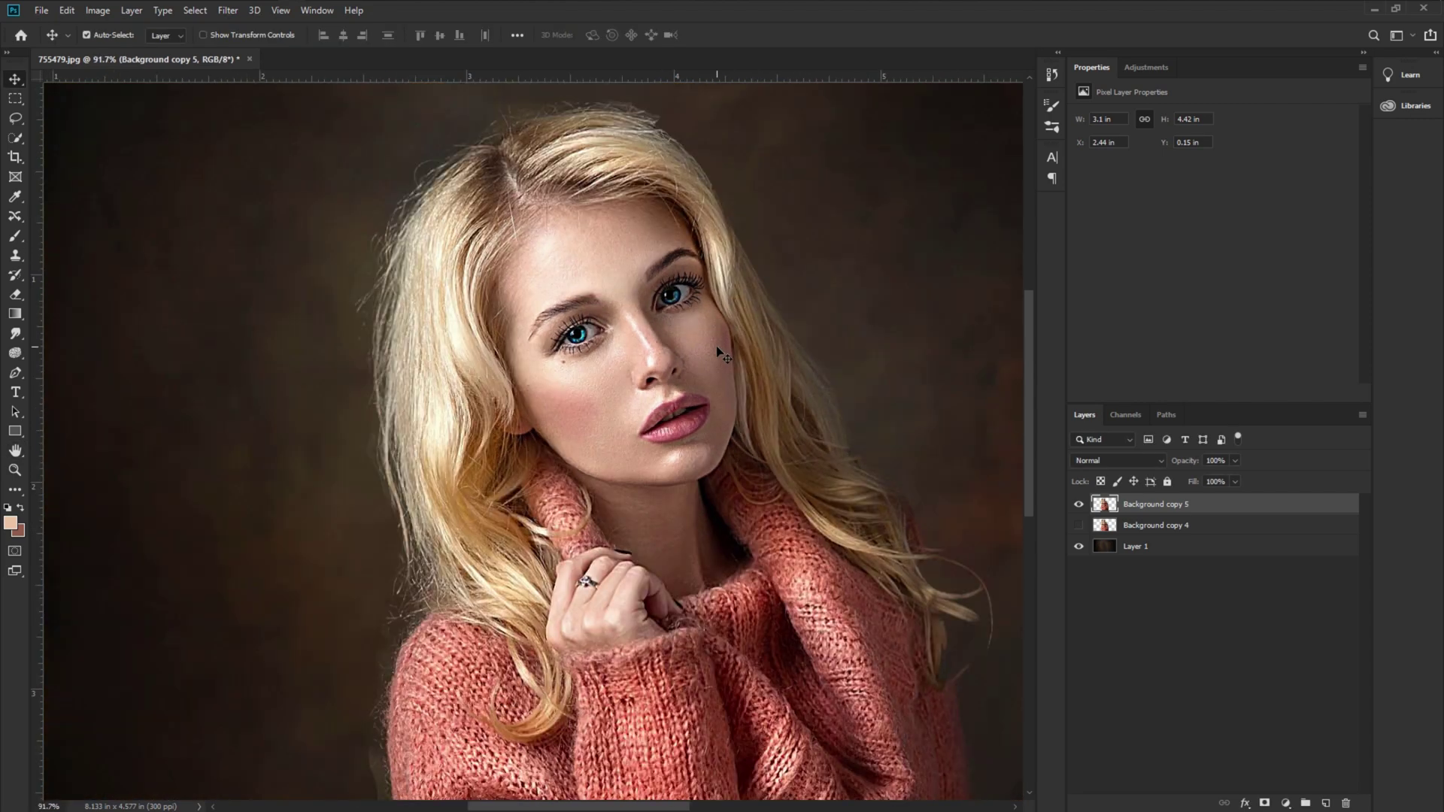
pyautogui.scroll(1, 722, 354)
pyautogui.scroll(-2, 721, 353)
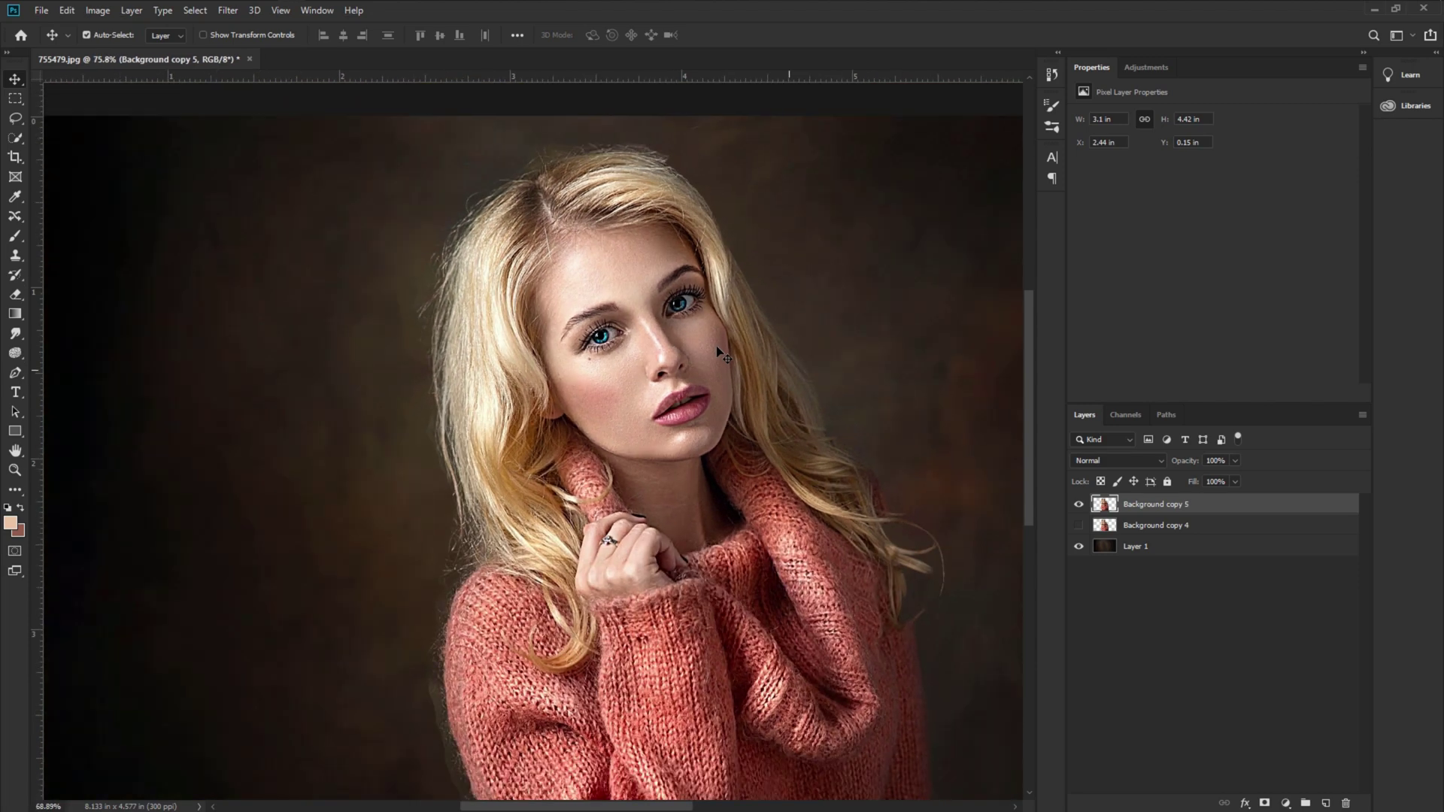
pyautogui.scroll(1, 722, 356)
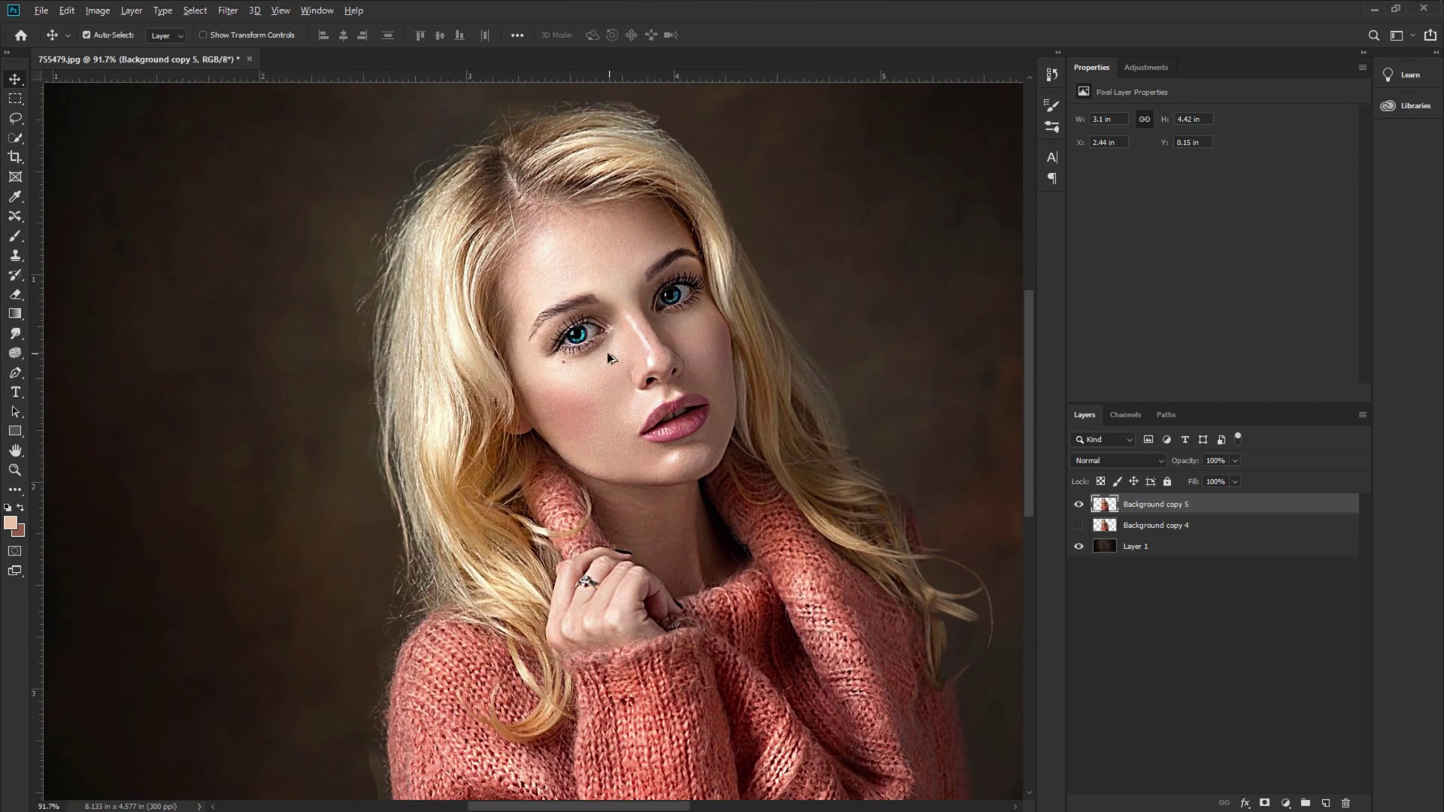
pyautogui.scroll(1, 606, 354)
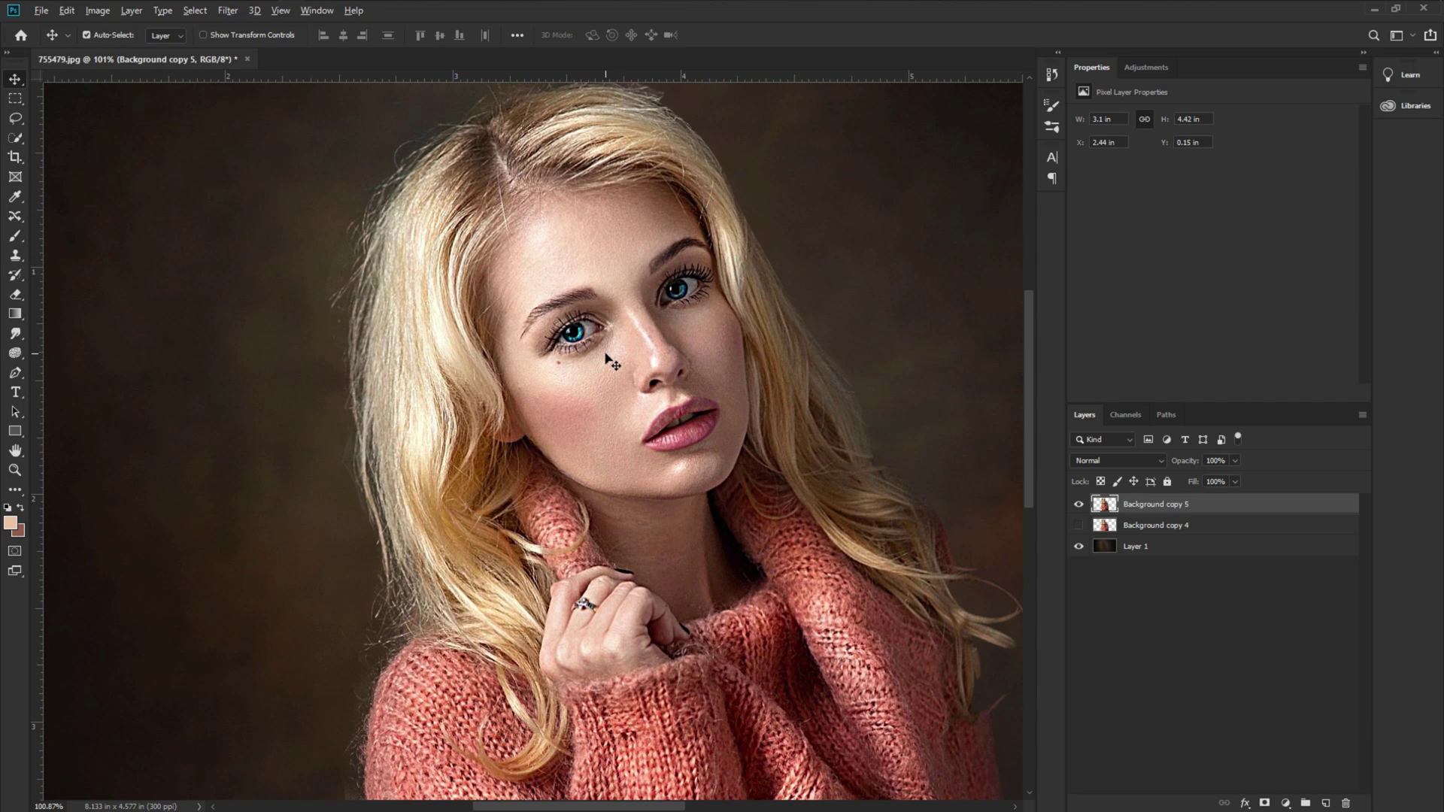
pyautogui.scroll(1, 609, 361)
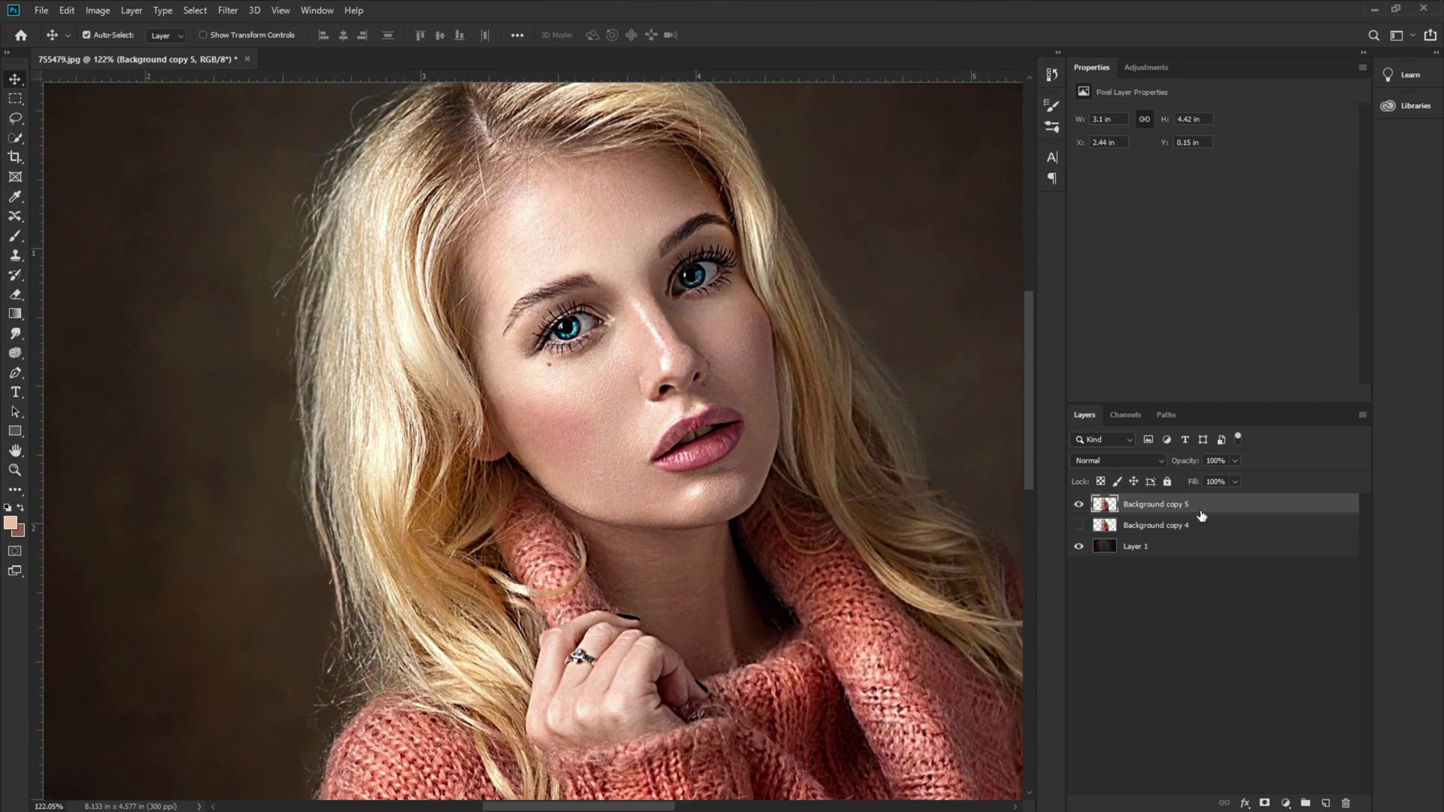
pyautogui.hotkey('ctrl', 'j')
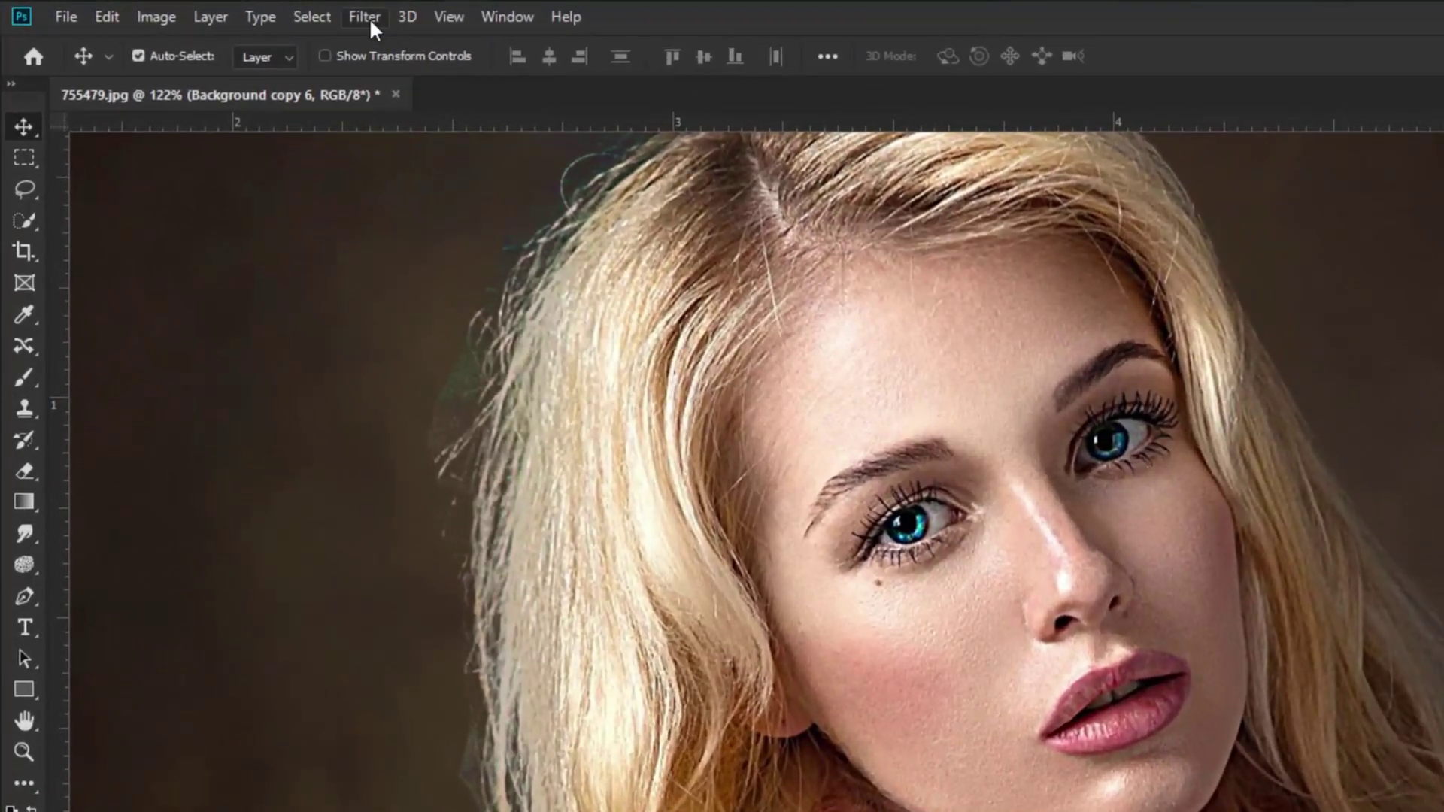
# Apply a High Pass filter with radius 2.5 to the new layer
pyautogui.click(228, 11)
pyautogui.moveTo(482, 497)
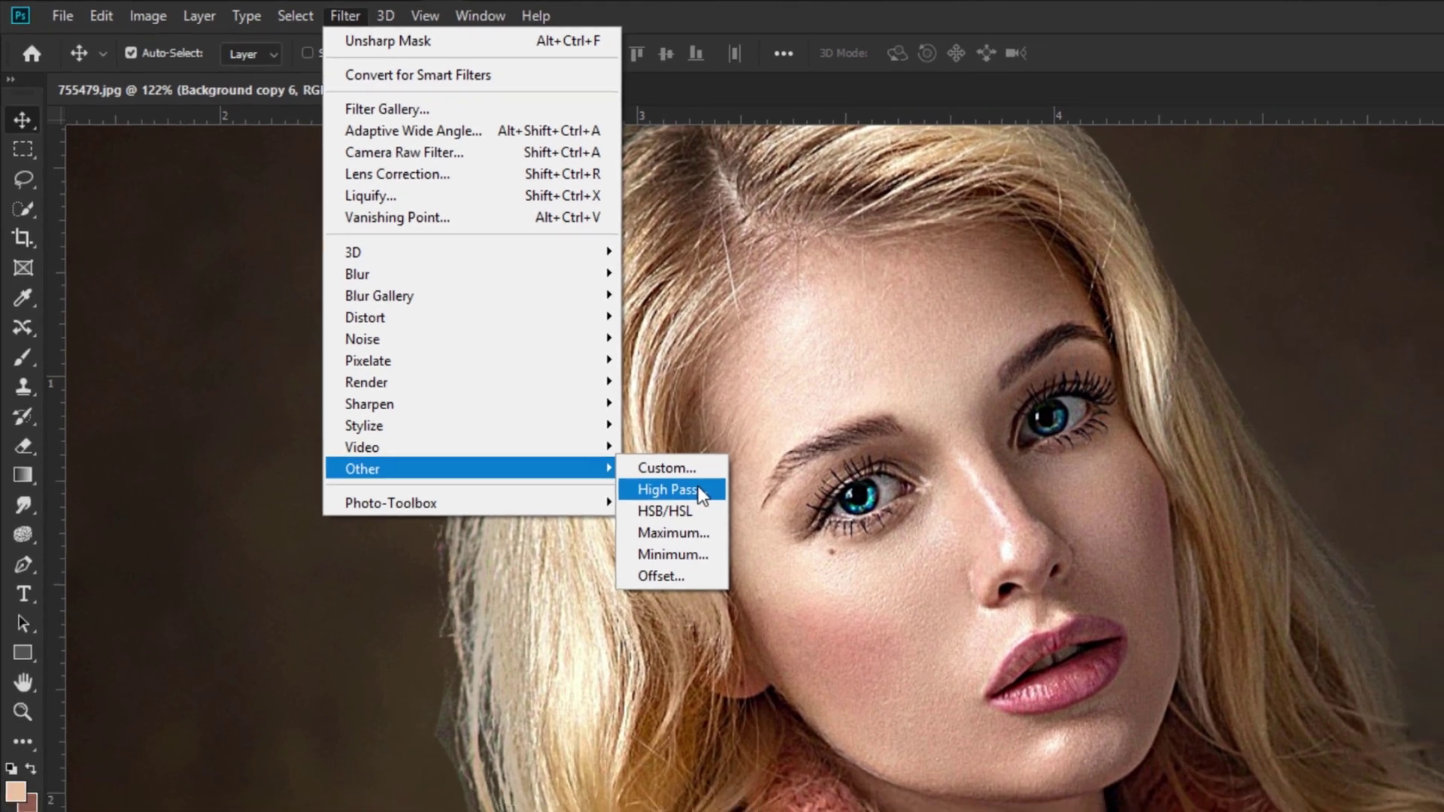
pyautogui.click(722, 518)
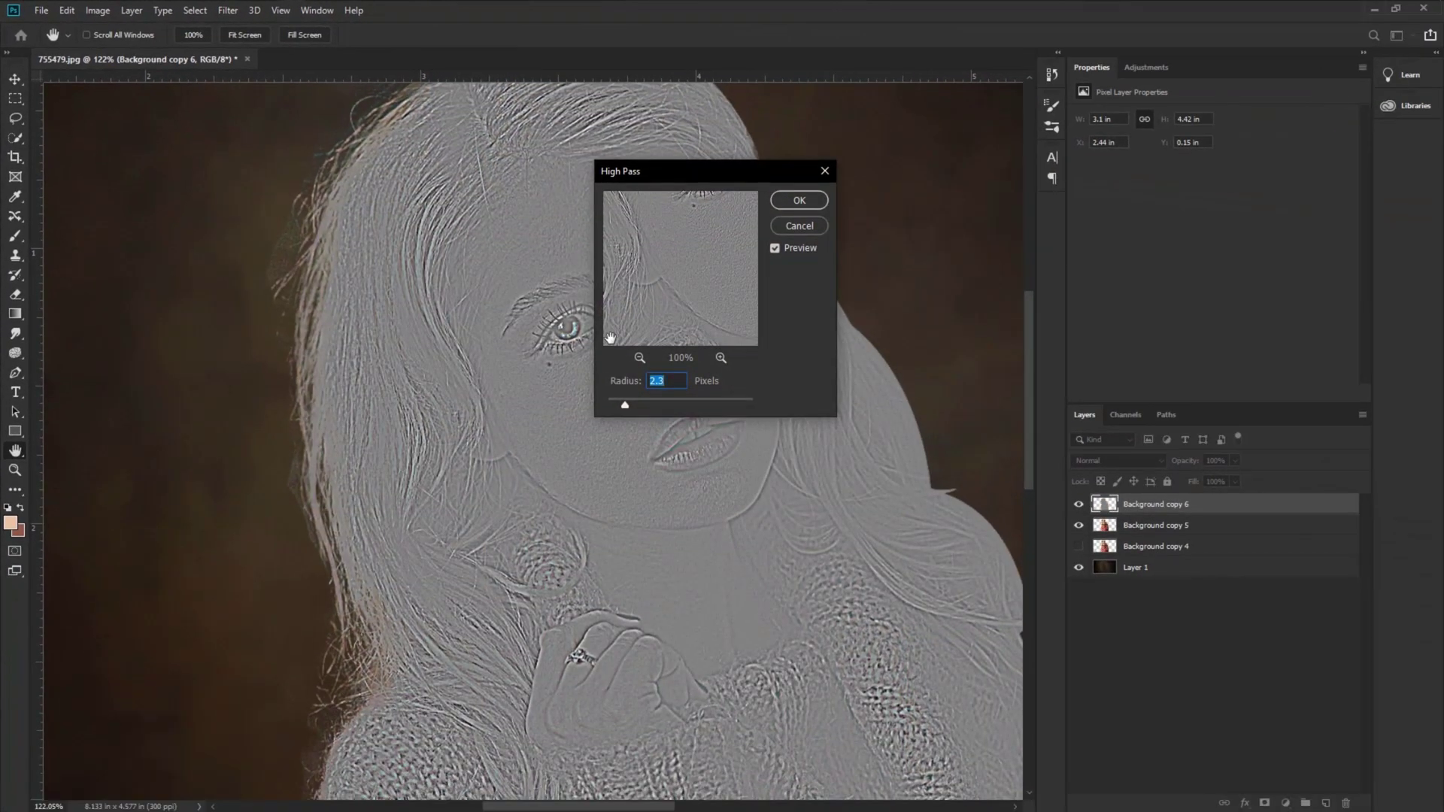
pyautogui.moveTo(625, 407)
pyautogui.mouseDown()
pyautogui.moveTo(611, 406)
pyautogui.moveTo(625, 406)
pyautogui.mouseUp()
pyautogui.moveTo(671, 180); pyautogui.dragTo(841, 141)
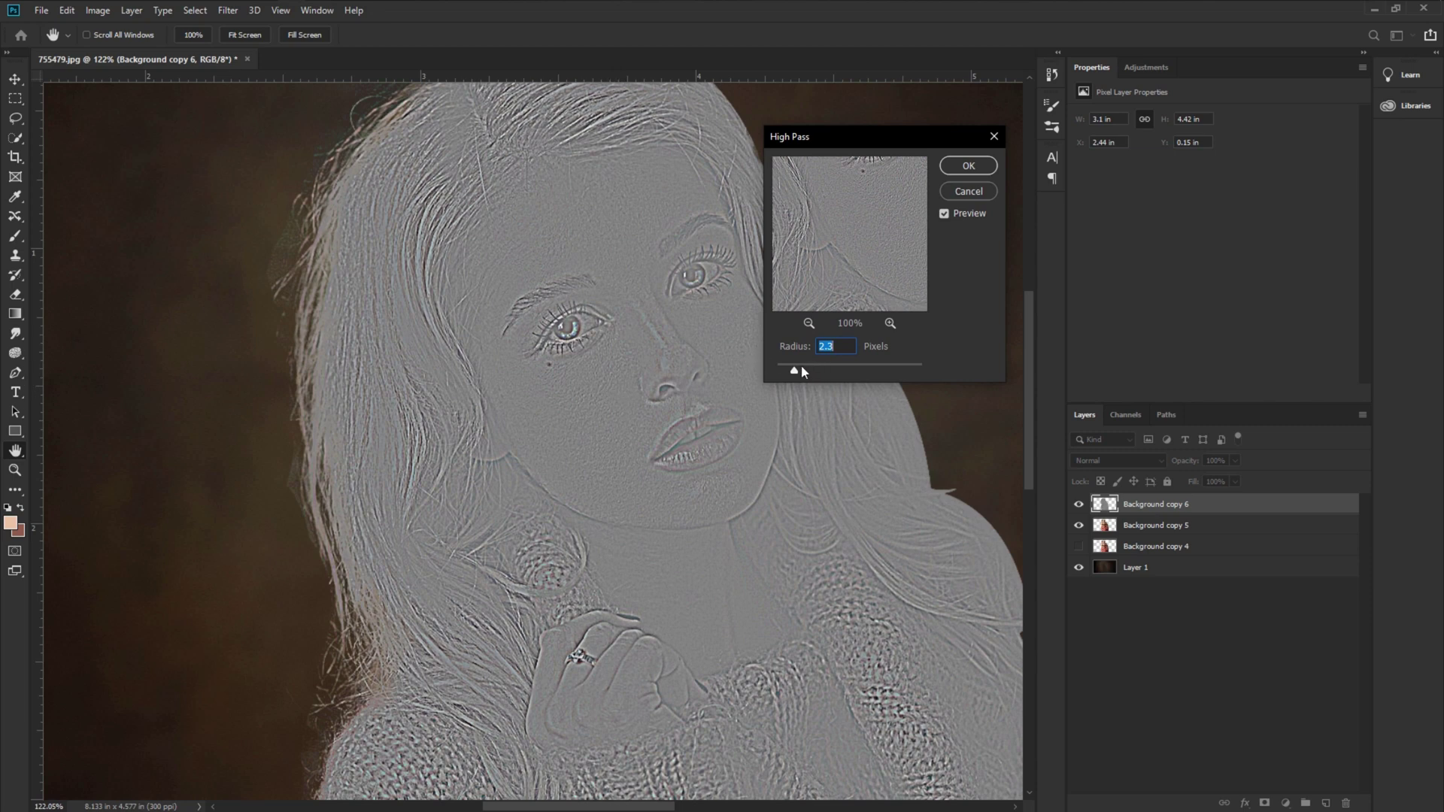
pyautogui.click(968, 166)
# Blend the High Pass detail layer in Soft Light, toggling it to compare
pyautogui.click(1131, 459)
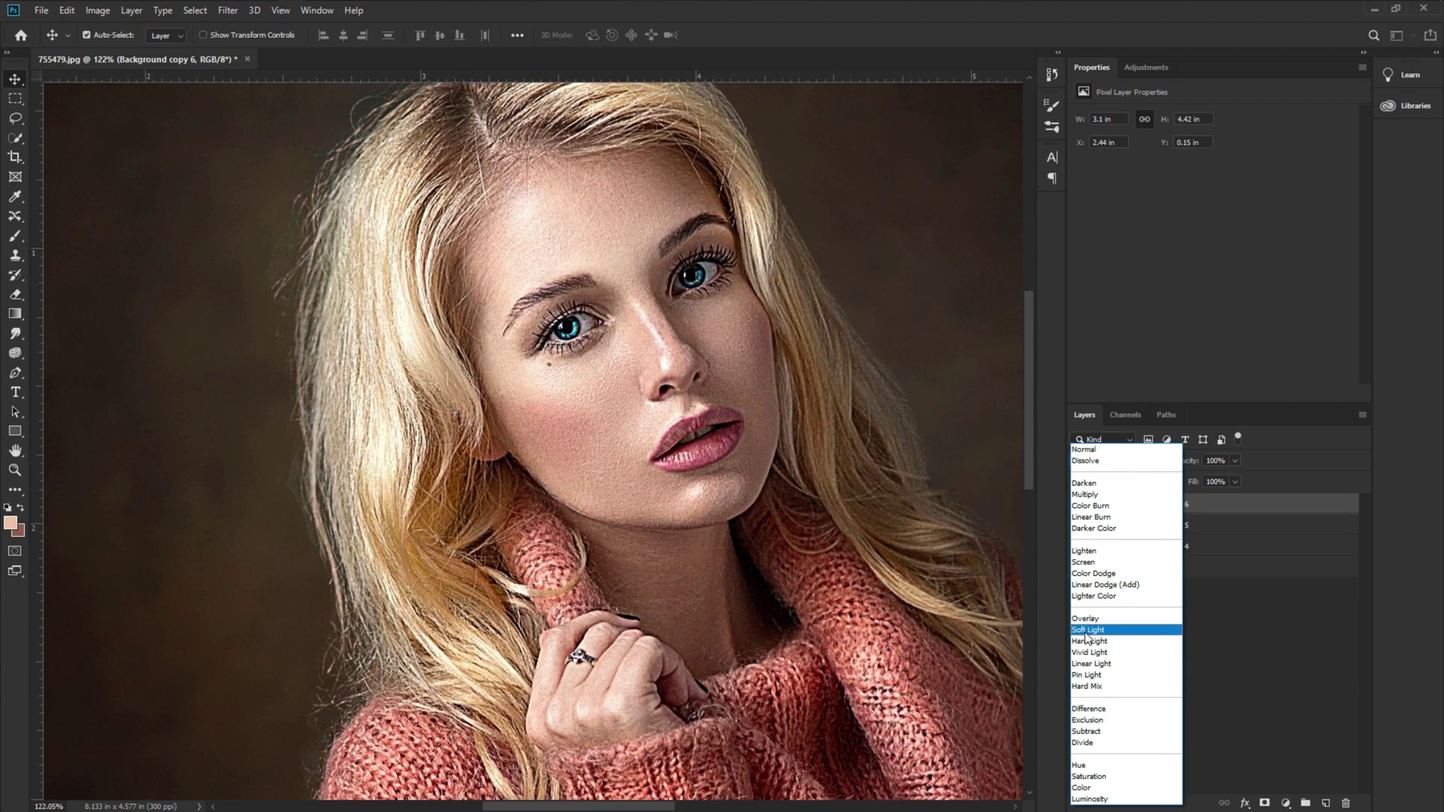
pyautogui.click(1086, 632)
pyautogui.click(1079, 504)
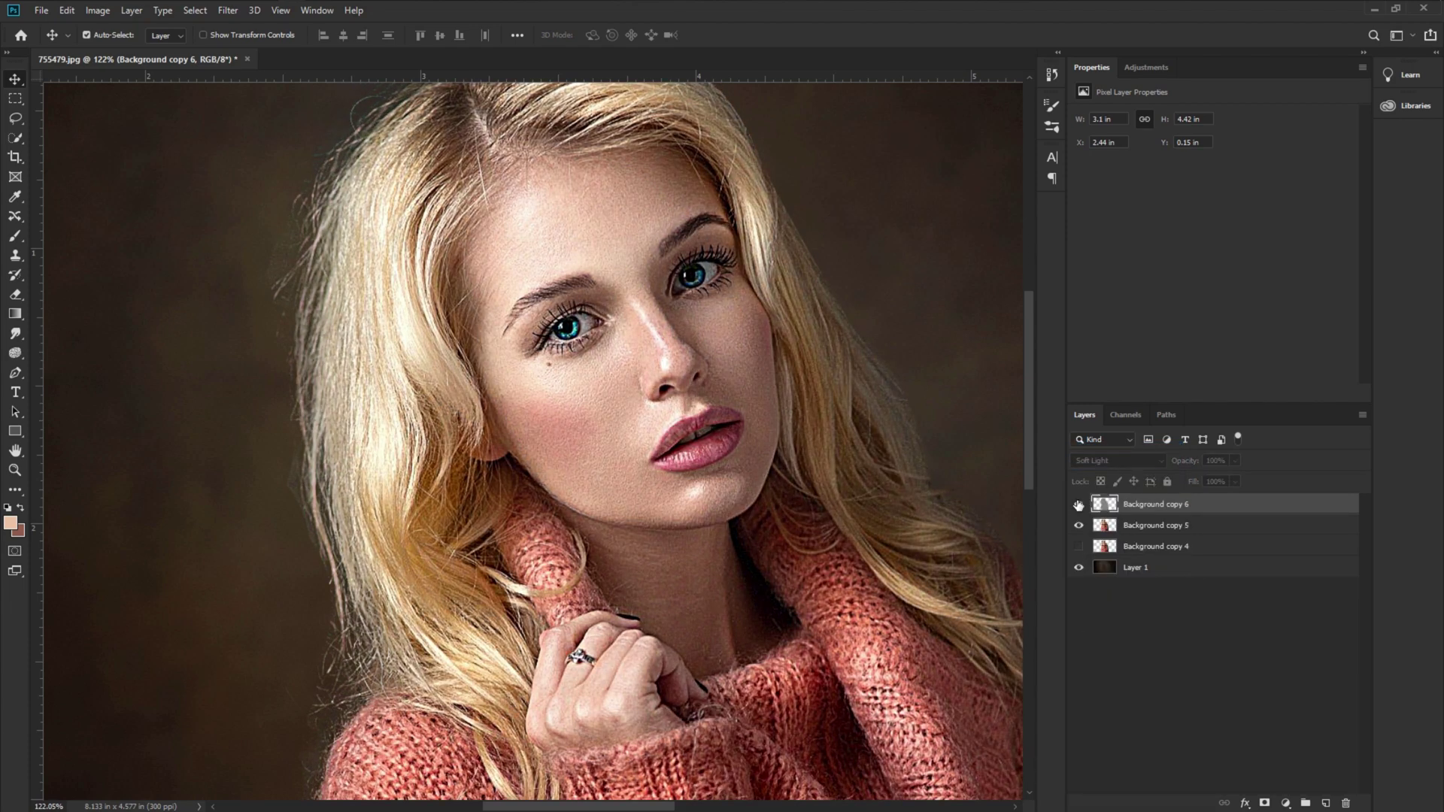
pyautogui.click(1078, 504)
pyautogui.click(1079, 504)
pyautogui.click(1078, 504)
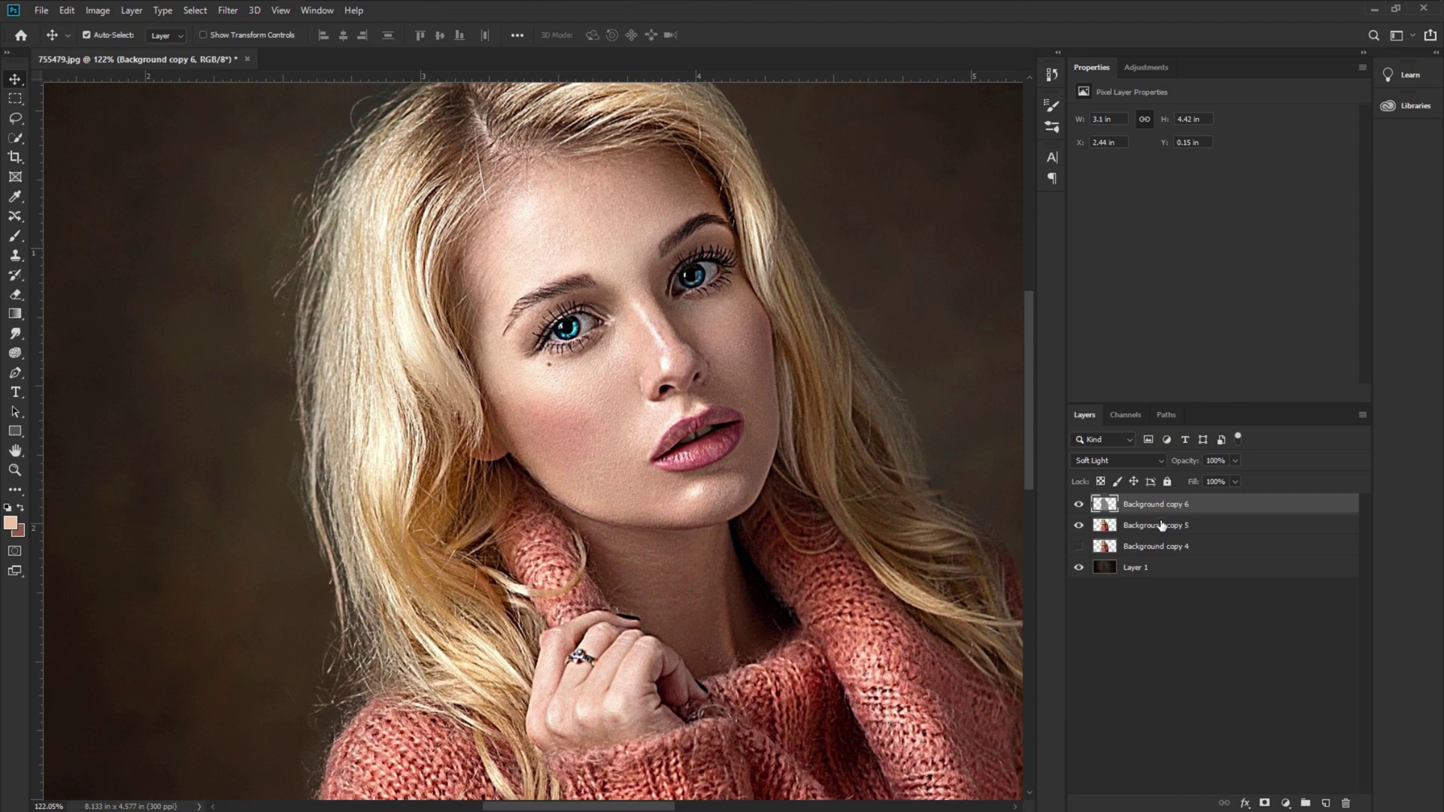
# Merge the Soft Light detail layer down into Background copy 5
pyautogui.rightClick(1196, 509)
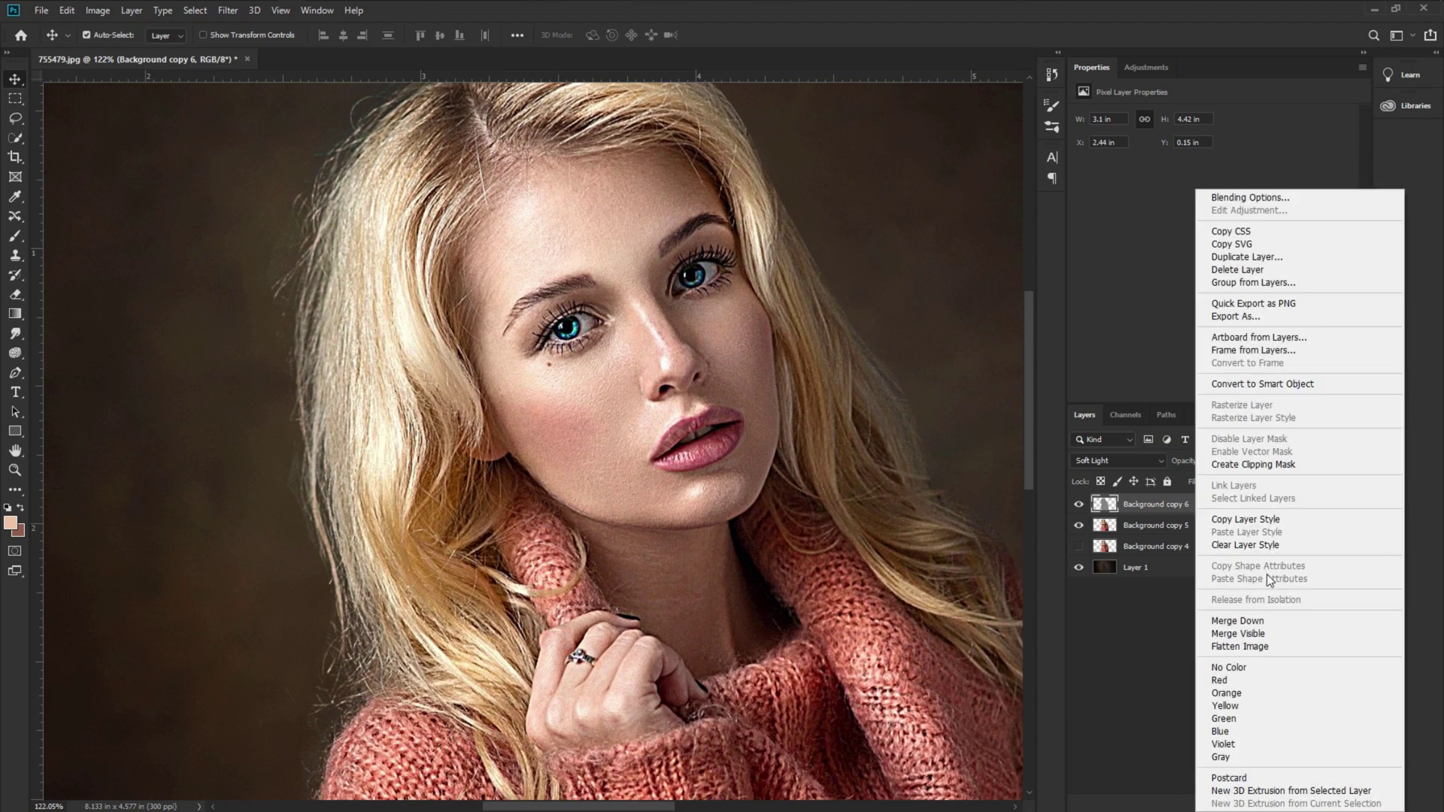
pyautogui.click(1247, 620)
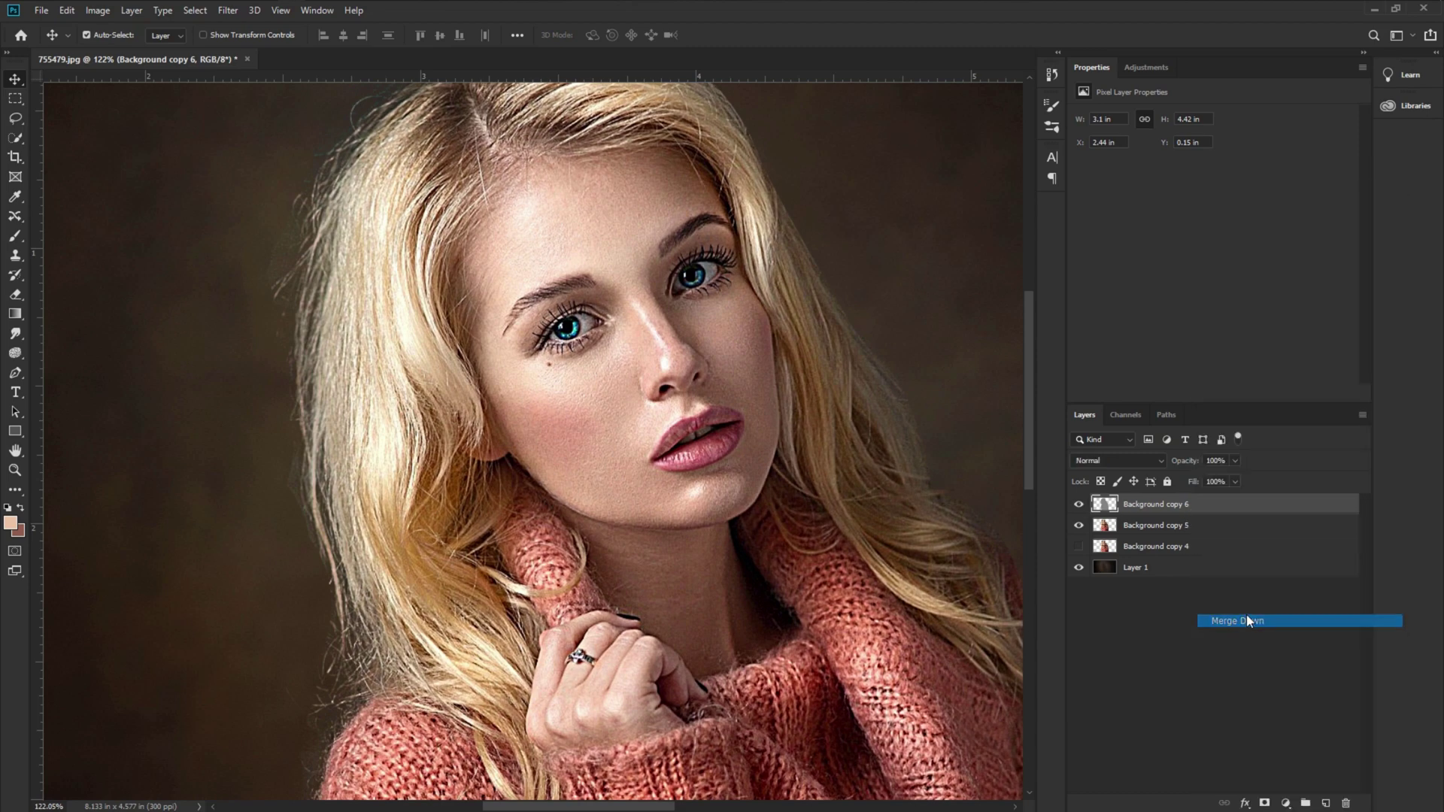
pyautogui.scroll(-5, 687, 553)
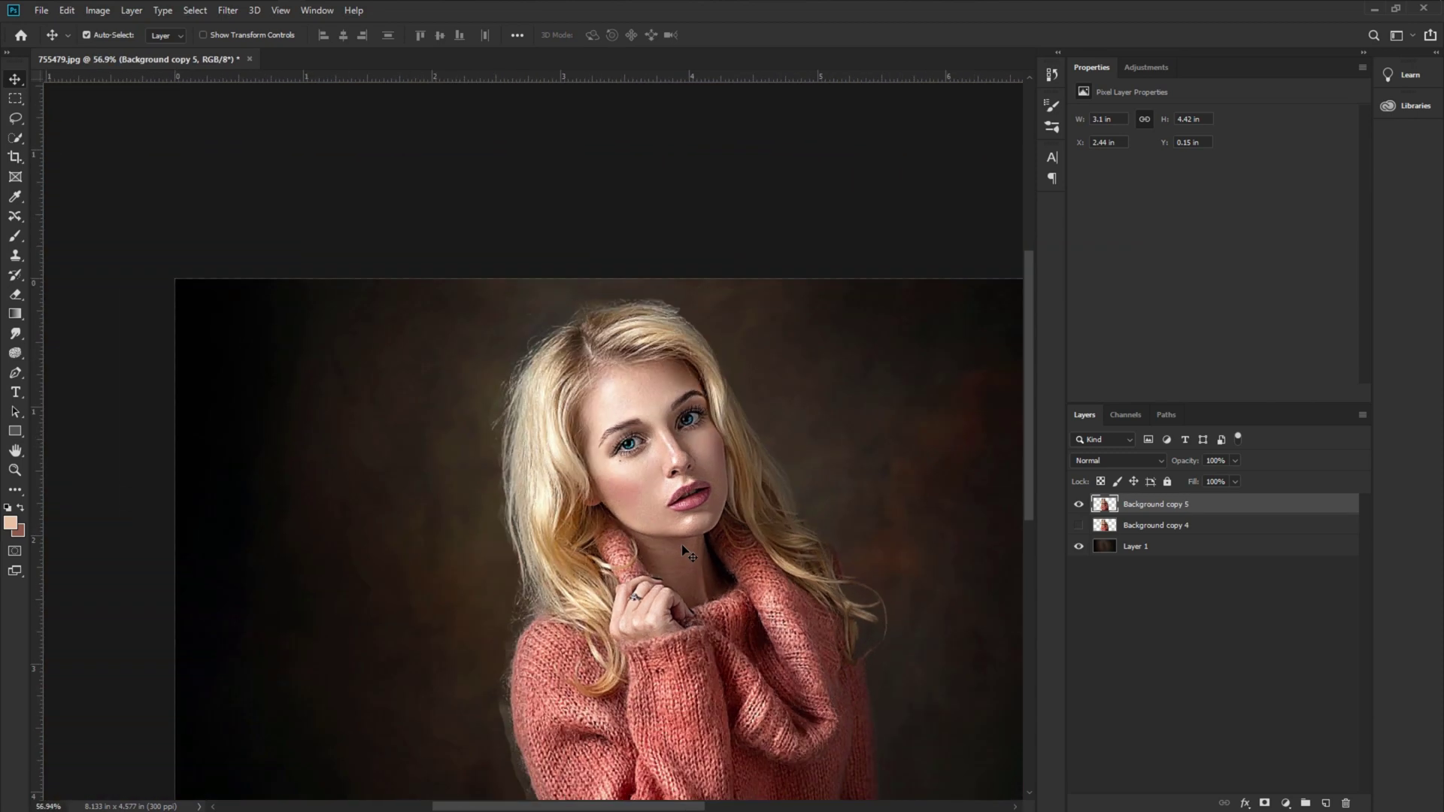
# Switch from the Blur tool group to the Smudge Tool
pyautogui.scroll(-1, 683, 546)
pyautogui.scroll(-2, 683, 545)
pyautogui.scroll(2, 435, 522)
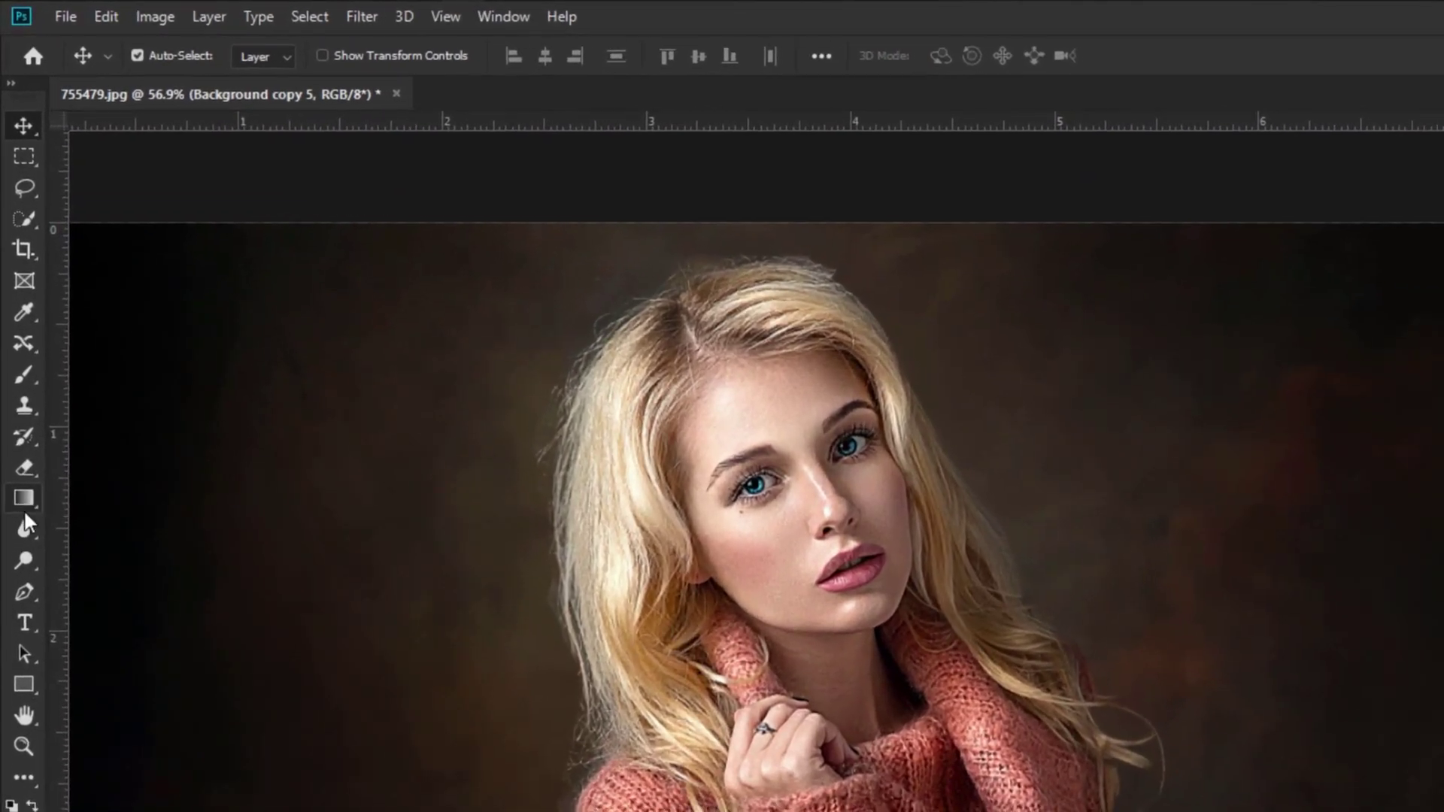
pyautogui.click(21, 531)
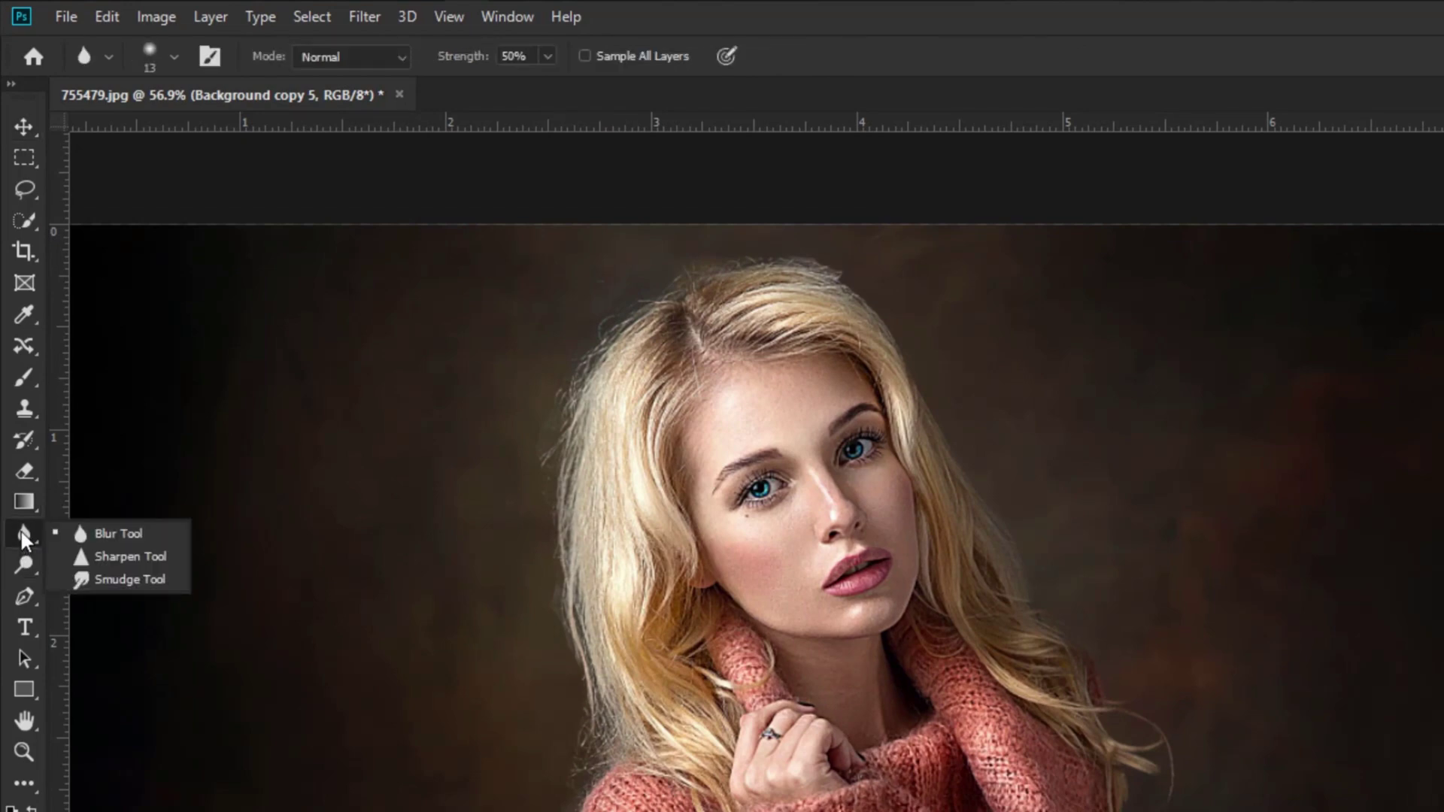
pyautogui.click(120, 579)
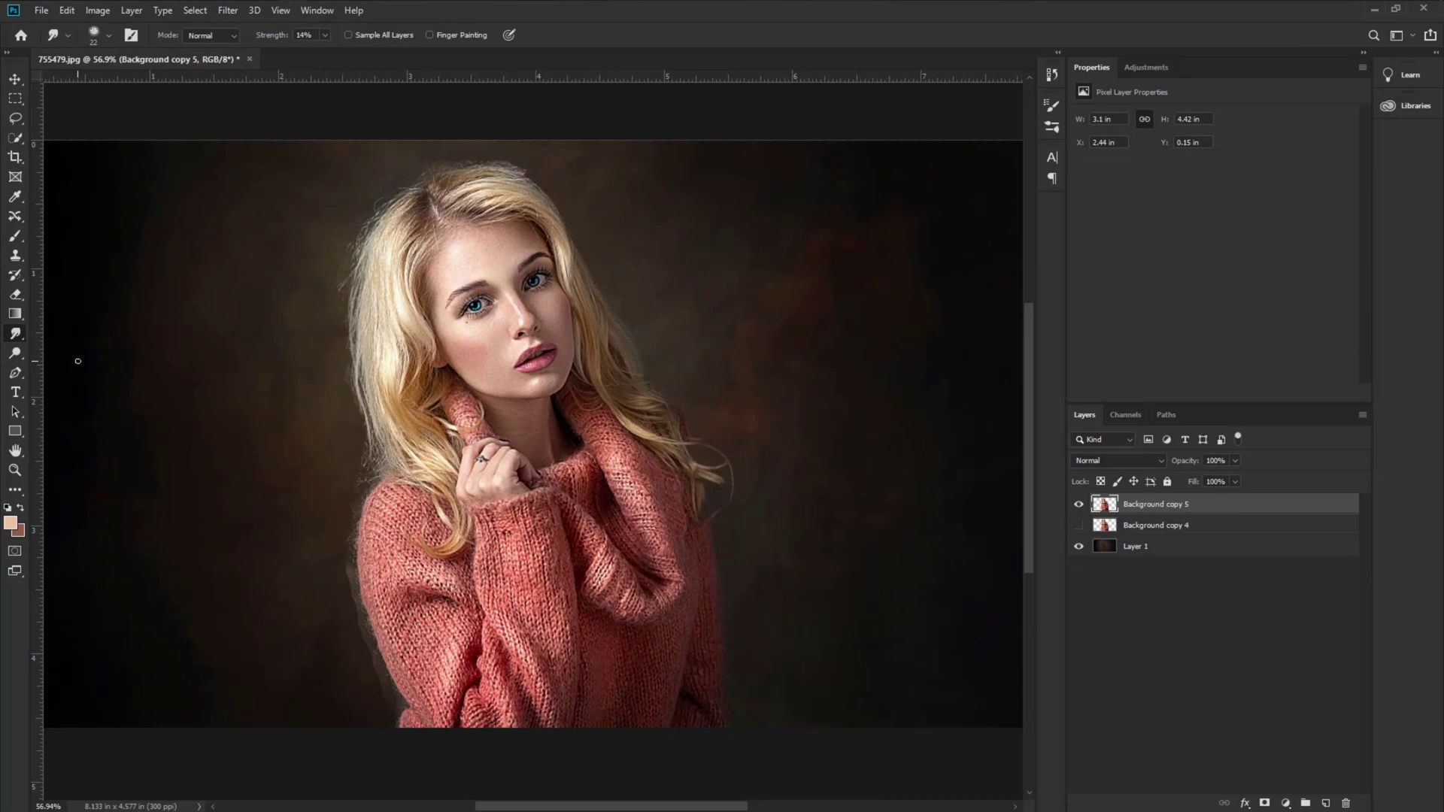
# Choose the Smoothing Smudge Brush from the Smudge_paint set and enlarge it
pyautogui.rightClick(367, 352)
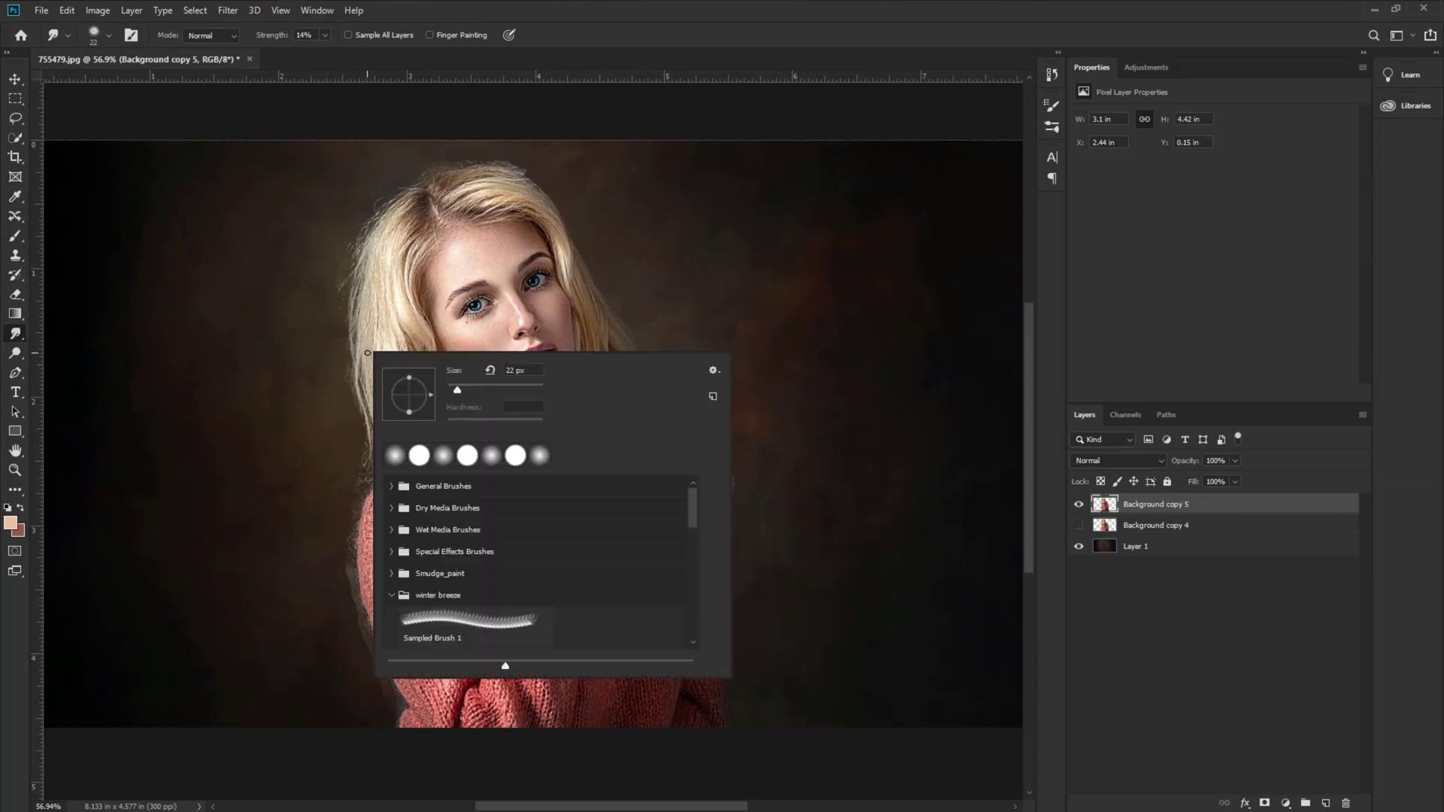
pyautogui.scroll(-1, 455, 576)
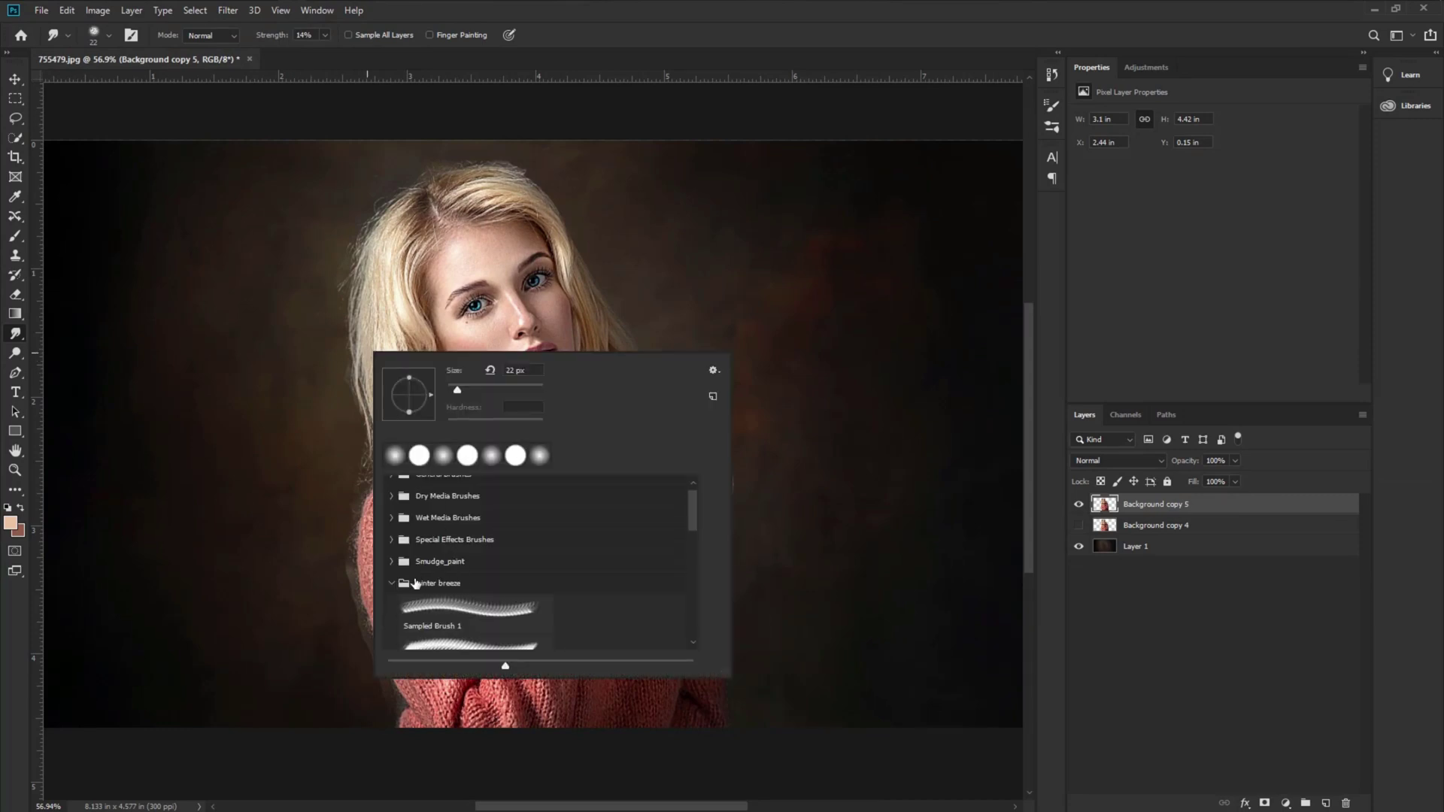
pyautogui.click(391, 584)
pyautogui.click(393, 573)
pyautogui.scroll(-5, 483, 602)
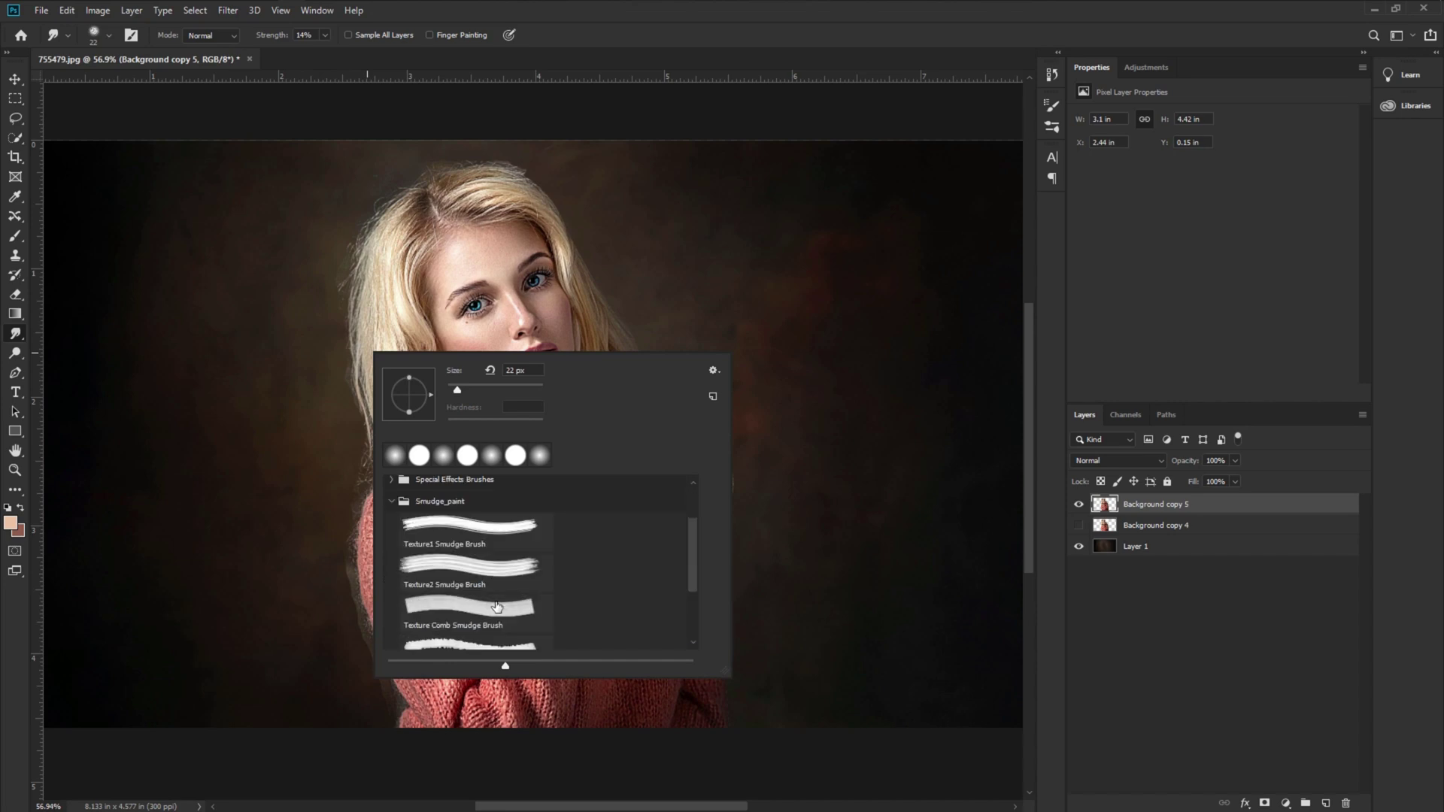
pyautogui.click(489, 590)
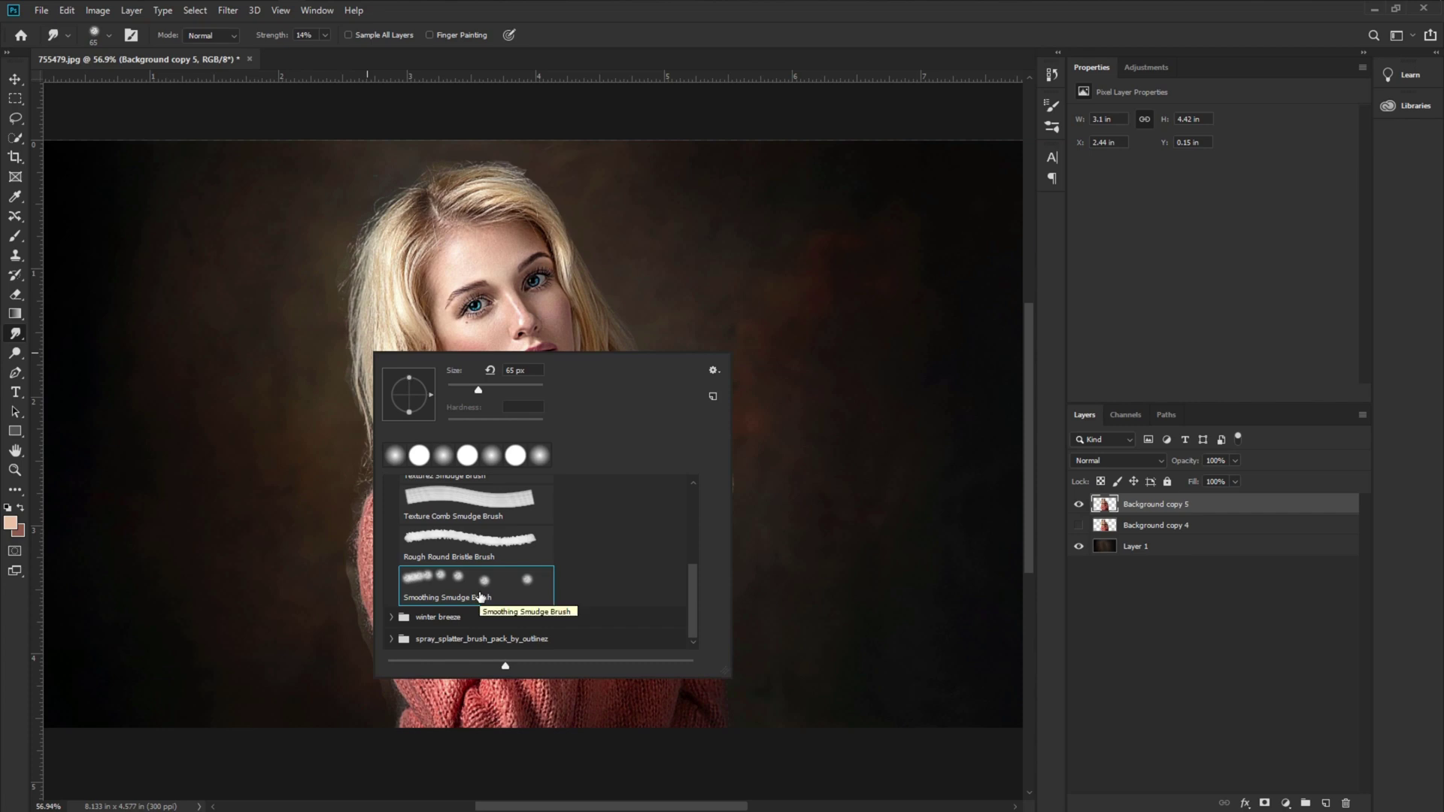
pyautogui.moveTo(380, 312); pyautogui.dragTo(388, 314)
# With a ~55 px smudge brush, smooth the skin from temple across forehead and down the nose bridge
pyautogui.scroll(5, 488, 280)
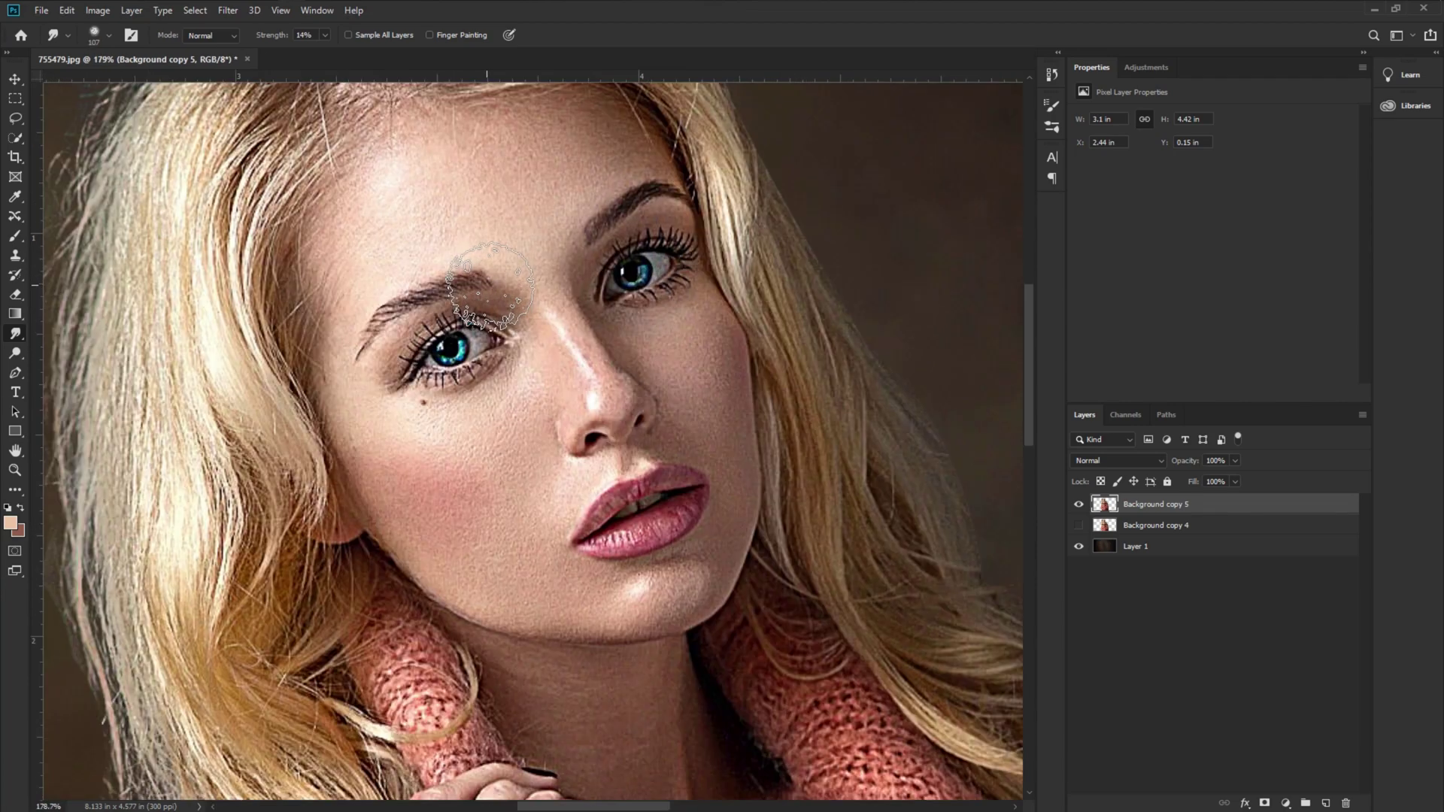
pyautogui.scroll(2, 491, 286)
pyautogui.scroll(2, 490, 287)
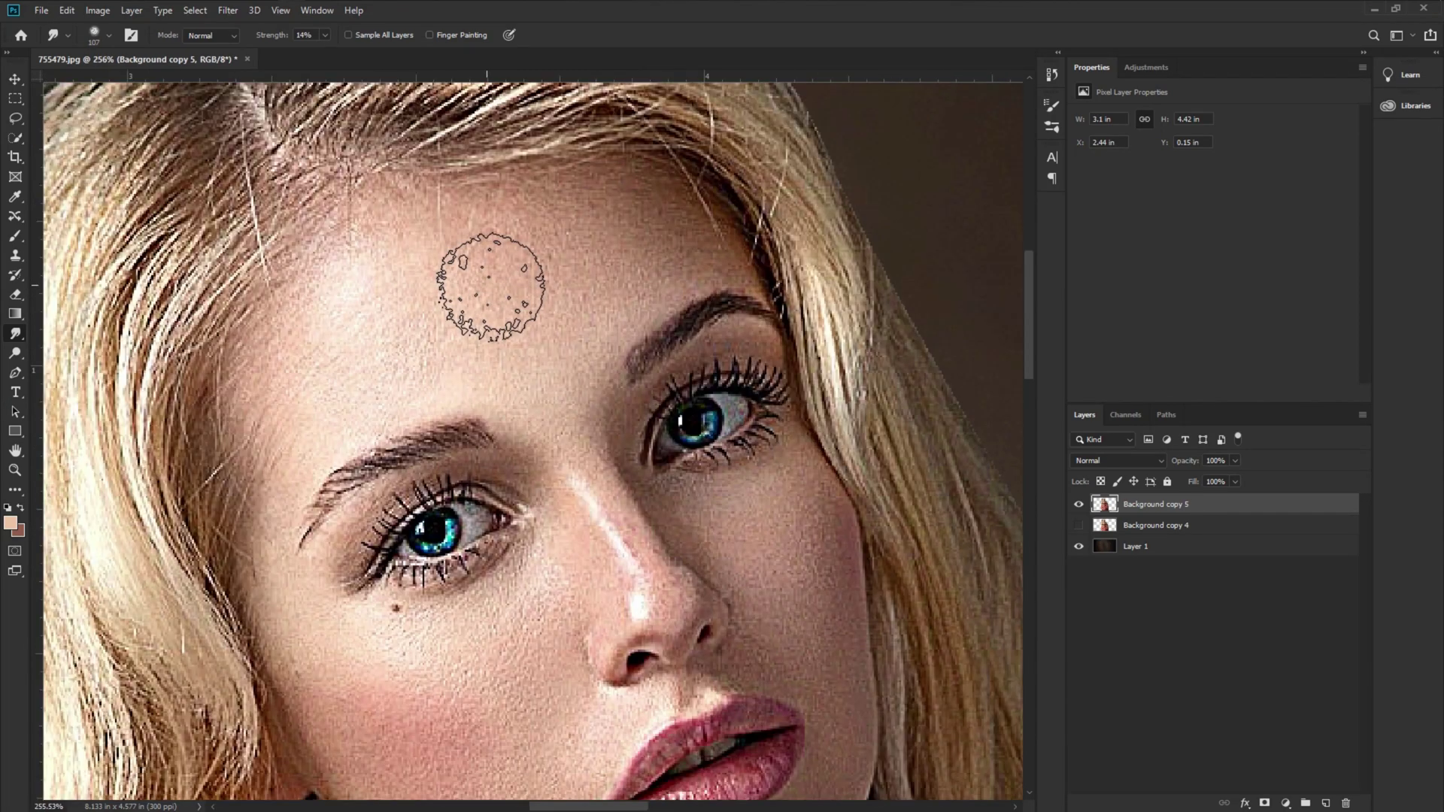
pyautogui.moveTo(489, 287)
pyautogui.mouseDown()
pyautogui.moveTo(437, 285)
pyautogui.moveTo(610, 264)
pyautogui.moveTo(438, 336)
pyautogui.moveTo(524, 262)
pyautogui.moveTo(713, 242)
pyautogui.moveTo(668, 257)
pyautogui.moveTo(433, 252)
pyautogui.moveTo(534, 202)
pyautogui.moveTo(585, 199)
pyautogui.moveTo(666, 204)
pyautogui.moveTo(412, 254)
pyautogui.moveTo(608, 245)
pyautogui.moveTo(604, 288)
pyautogui.moveTo(657, 257)
pyautogui.moveTo(572, 379)
pyautogui.moveTo(572, 351)
pyautogui.moveTo(576, 383)
pyautogui.moveTo(581, 331)
pyautogui.moveTo(573, 417)
pyautogui.moveTo(558, 330)
pyautogui.moveTo(561, 400)
pyautogui.moveTo(476, 387)
pyautogui.moveTo(382, 406)
pyautogui.moveTo(467, 369)
pyautogui.moveTo(385, 380)
pyautogui.moveTo(515, 344)
pyautogui.moveTo(547, 349)
pyautogui.moveTo(493, 345)
pyautogui.moveTo(520, 375)
pyautogui.moveTo(511, 355)
pyautogui.moveTo(482, 365)
pyautogui.moveTo(361, 323)
pyautogui.moveTo(388, 331)
pyautogui.moveTo(428, 271)
pyautogui.moveTo(325, 317)
pyautogui.moveTo(288, 381)
pyautogui.moveTo(280, 437)
pyautogui.moveTo(330, 424)
pyautogui.moveTo(273, 513)
pyautogui.moveTo(294, 635)
pyautogui.mouseUp()
pyautogui.moveTo(386, 379)
pyautogui.mouseDown()
pyautogui.moveTo(441, 383)
pyautogui.moveTo(272, 440)
pyautogui.mouseUp()
pyautogui.moveTo(508, 374)
pyautogui.mouseDown()
pyautogui.moveTo(633, 522)
pyautogui.moveTo(671, 608)
pyautogui.moveTo(572, 536)
pyautogui.moveTo(573, 509)
pyautogui.moveTo(552, 509)
pyautogui.moveTo(512, 444)
pyautogui.moveTo(576, 515)
pyautogui.moveTo(564, 508)
pyautogui.moveTo(621, 600)
pyautogui.moveTo(605, 693)
pyautogui.moveTo(587, 583)
pyautogui.moveTo(525, 476)
pyautogui.moveTo(562, 563)
pyautogui.moveTo(583, 676)
pyautogui.moveTo(576, 656)
pyautogui.moveTo(570, 676)
pyautogui.moveTo(571, 582)
pyautogui.moveTo(582, 638)
pyautogui.moveTo(542, 581)
pyautogui.moveTo(553, 540)
pyautogui.moveTo(473, 592)
pyautogui.moveTo(418, 604)
pyautogui.moveTo(466, 594)
pyautogui.moveTo(346, 612)
pyautogui.moveTo(391, 617)
pyautogui.moveTo(364, 599)
pyautogui.moveTo(330, 606)
pyautogui.moveTo(522, 571)
pyautogui.moveTo(502, 574)
pyautogui.moveTo(472, 638)
pyautogui.moveTo(511, 577)
pyautogui.moveTo(546, 575)
pyautogui.moveTo(535, 563)
pyautogui.moveTo(511, 608)
pyautogui.moveTo(525, 625)
pyautogui.moveTo(511, 592)
pyautogui.moveTo(504, 649)
pyautogui.moveTo(500, 596)
pyautogui.moveTo(426, 660)
pyautogui.moveTo(467, 604)
pyautogui.moveTo(487, 610)
pyautogui.moveTo(385, 645)
pyautogui.moveTo(346, 620)
pyautogui.moveTo(434, 614)
pyautogui.moveTo(363, 626)
pyautogui.moveTo(373, 678)
pyautogui.moveTo(418, 667)
pyautogui.mouseUp()
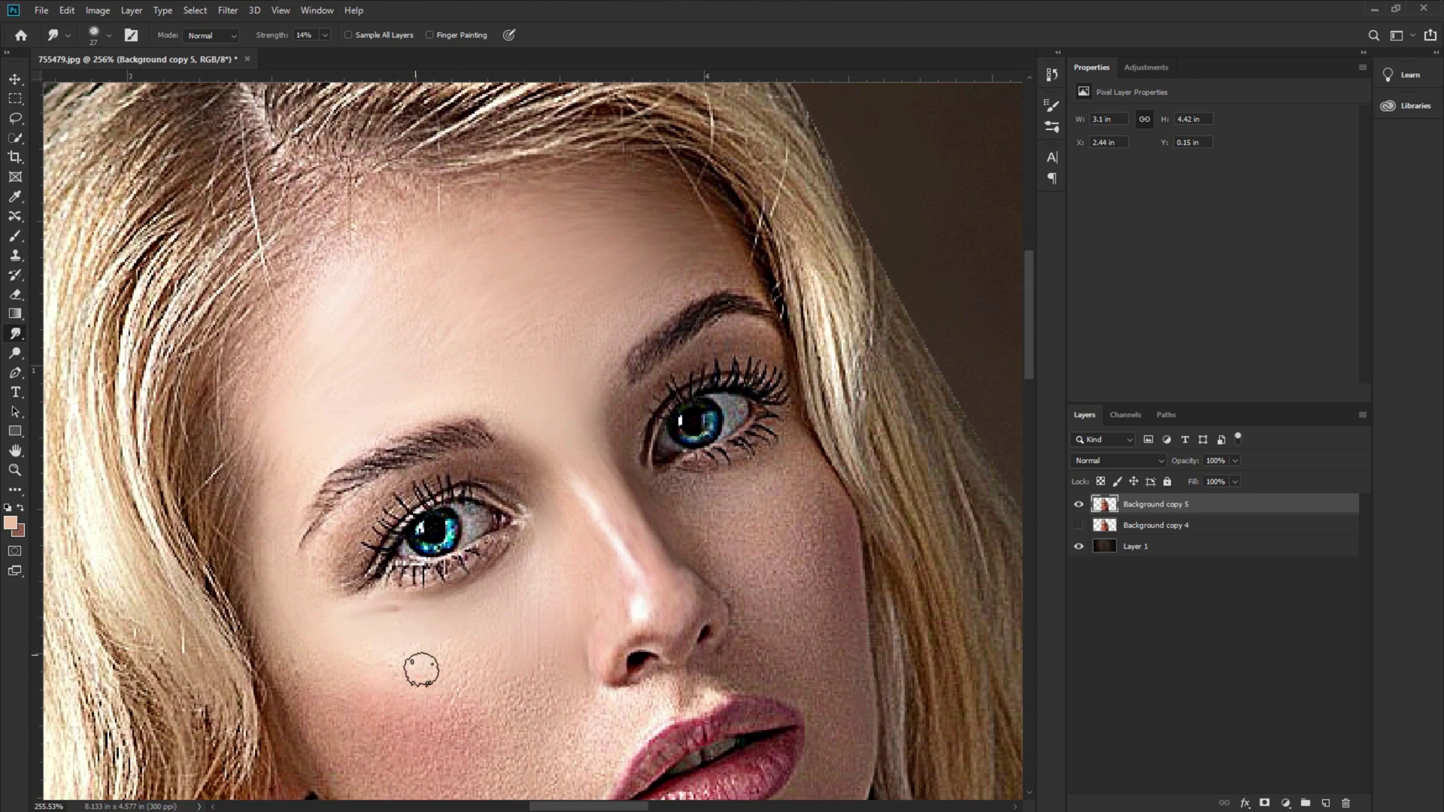
# Shrink the smudge brush to 10 px for fine work around the left eye
pyautogui.scroll(-2, 413, 672)
pyautogui.scroll(-1, 413, 672)
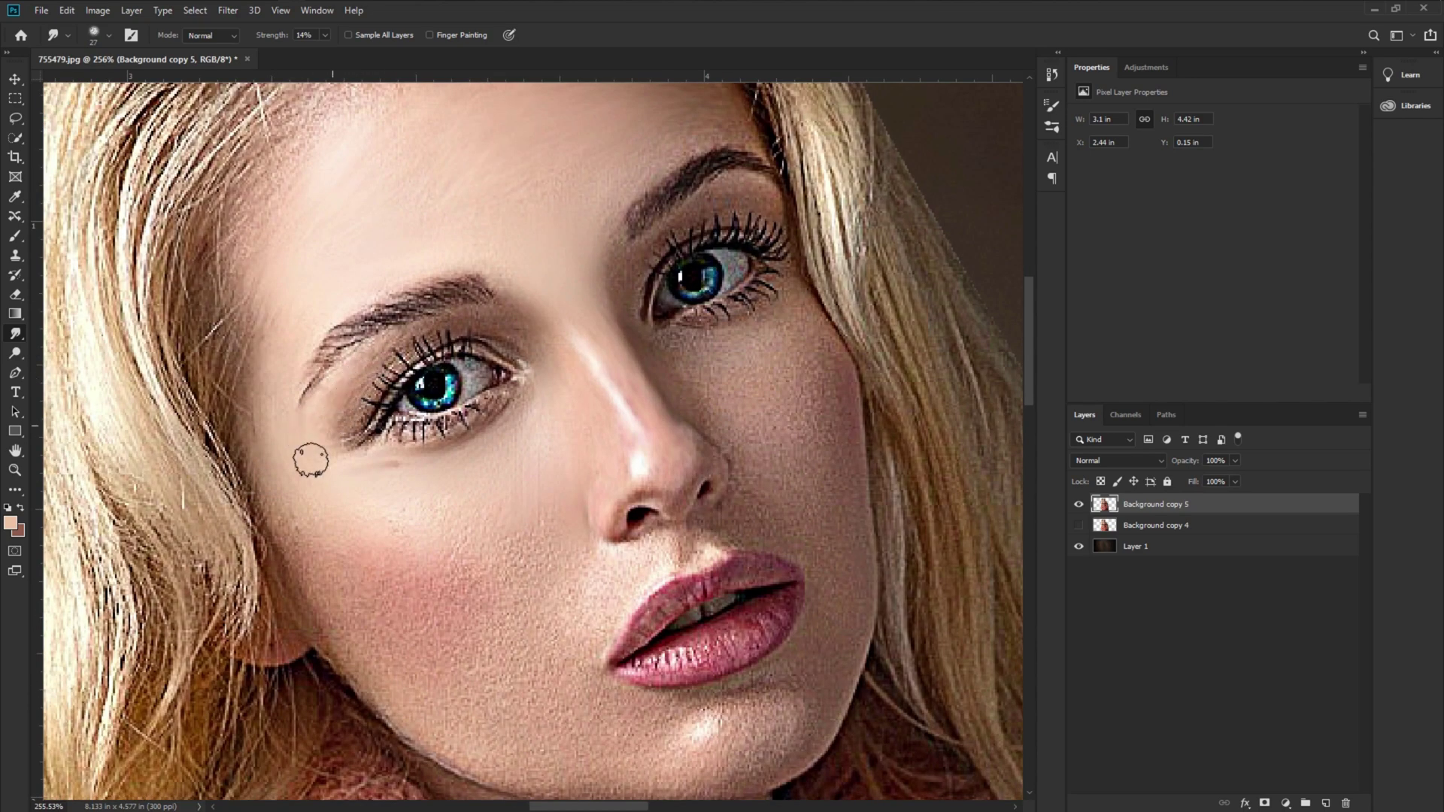
pyautogui.keyDown('alt'); pyautogui.rightClick(440, 278); pyautogui.keyUp('alt')
pyautogui.keyDown('alt'); pyautogui.rightClick(402, 347); pyautogui.keyUp('alt')
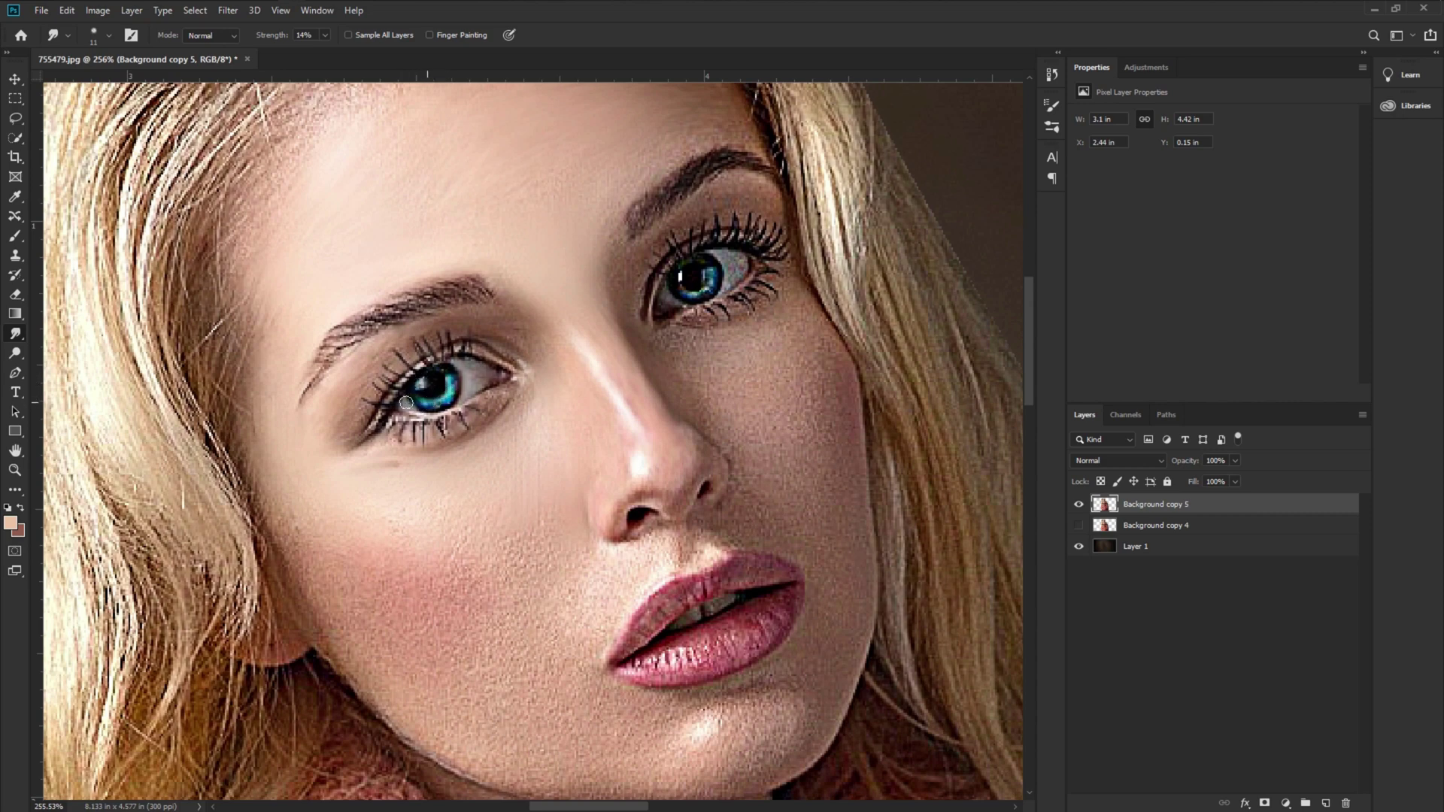
# Enlarge the brush to about 49 px and smooth the left cheek and jaw skin
pyautogui.scroll(-1, 534, 457)
pyautogui.scroll(-5, 534, 457)
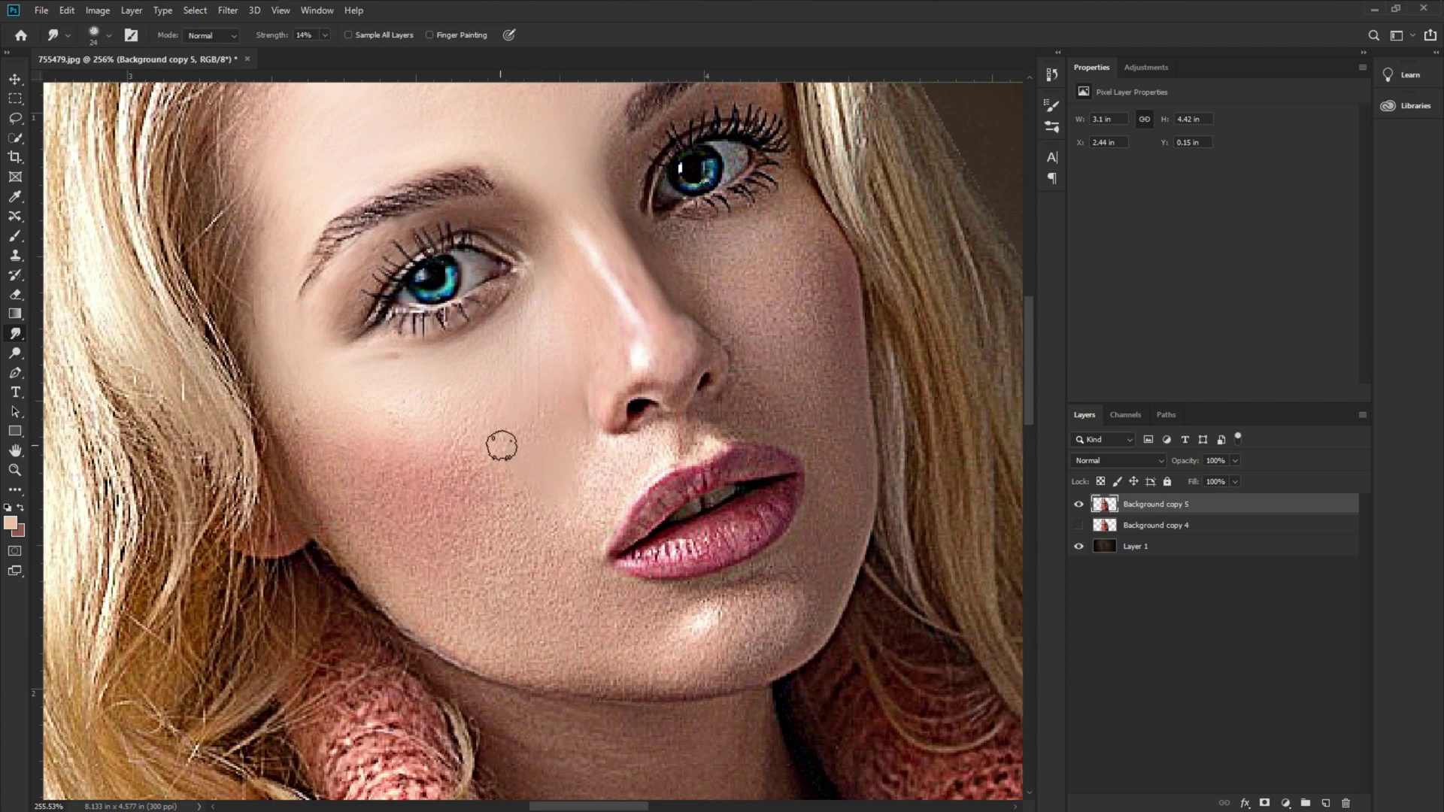
pyautogui.scroll(-3, 500, 441)
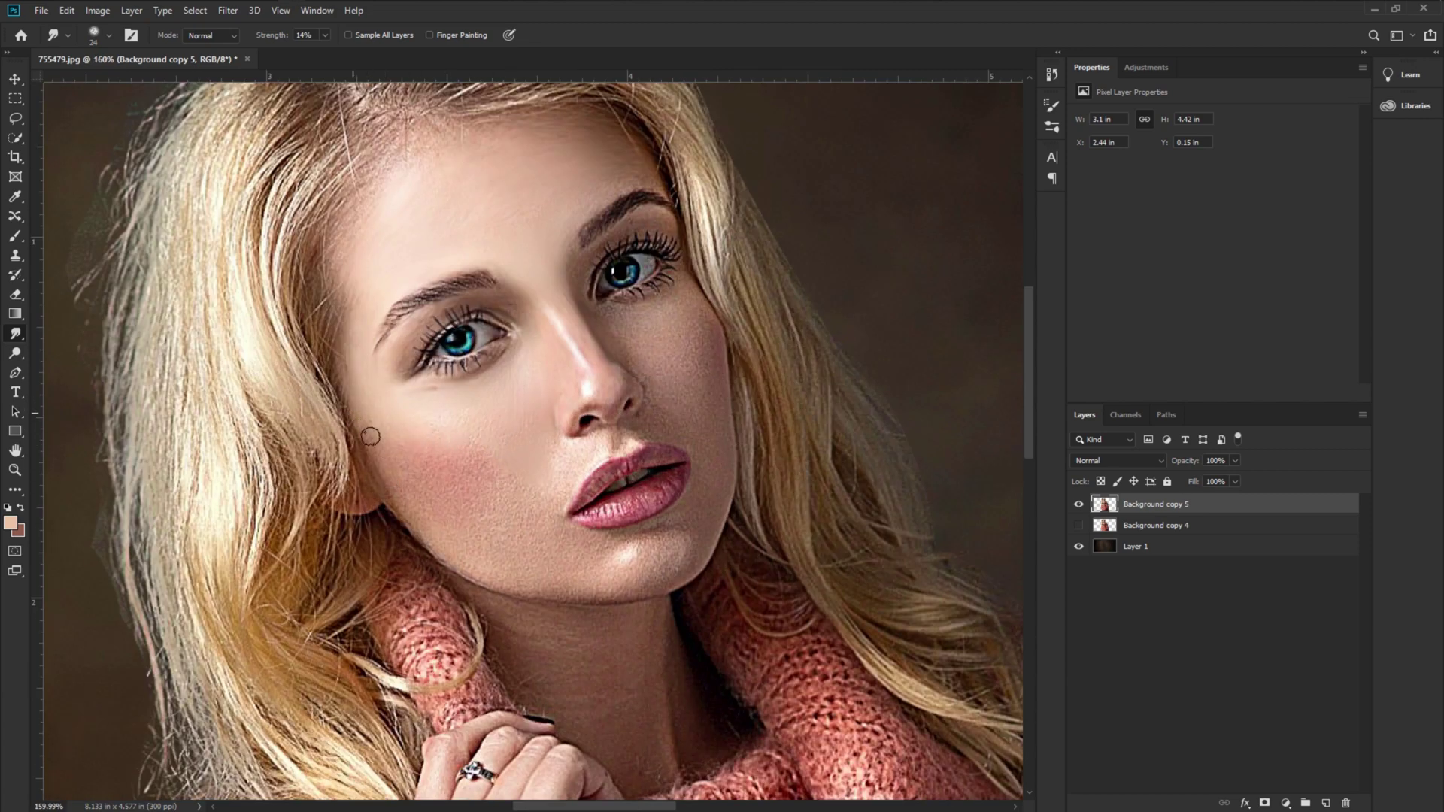
pyautogui.press(']')
pyautogui.press(']')
pyautogui.press(']')
pyautogui.press(']')
pyautogui.press(']')
pyautogui.moveTo(500, 481)
pyautogui.mouseDown()
pyautogui.moveTo(446, 502)
pyautogui.moveTo(403, 477)
pyautogui.moveTo(440, 533)
pyautogui.moveTo(408, 505)
pyautogui.moveTo(487, 552)
pyautogui.moveTo(479, 520)
pyautogui.moveTo(533, 519)
pyautogui.mouseUp()
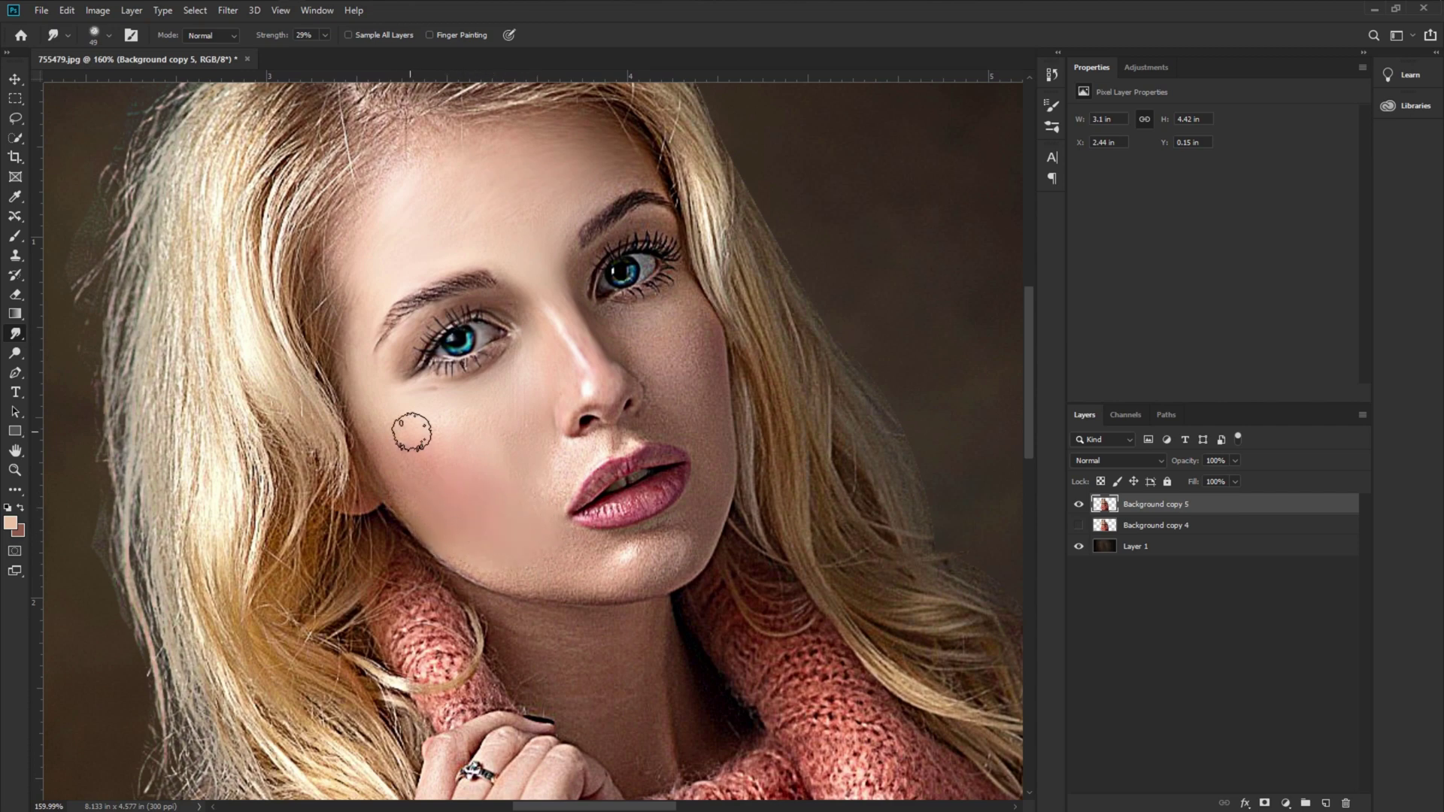
pyautogui.moveTo(411, 432)
pyautogui.mouseDown()
pyautogui.moveTo(372, 402)
pyautogui.moveTo(396, 481)
pyautogui.moveTo(461, 553)
pyautogui.moveTo(597, 579)
pyautogui.moveTo(592, 564)
pyautogui.moveTo(501, 538)
pyautogui.moveTo(524, 523)
pyautogui.moveTo(594, 555)
pyautogui.moveTo(495, 588)
pyautogui.moveTo(515, 599)
pyautogui.moveTo(356, 559)
pyautogui.moveTo(193, 385)
pyautogui.moveTo(314, 530)
pyautogui.moveTo(383, 565)
pyautogui.moveTo(355, 564)
pyautogui.moveTo(454, 586)
pyautogui.moveTo(530, 598)
pyautogui.moveTo(594, 584)
pyautogui.moveTo(649, 597)
pyautogui.moveTo(603, 606)
pyautogui.moveTo(651, 601)
pyautogui.moveTo(757, 561)
pyautogui.moveTo(783, 529)
pyautogui.moveTo(686, 565)
pyautogui.moveTo(680, 551)
pyautogui.moveTo(661, 558)
pyautogui.moveTo(684, 544)
pyautogui.moveTo(666, 542)
pyautogui.moveTo(768, 523)
pyautogui.moveTo(550, 524)
pyautogui.moveTo(656, 507)
pyautogui.moveTo(544, 497)
pyautogui.moveTo(583, 501)
pyautogui.moveTo(591, 524)
pyautogui.moveTo(764, 500)
pyautogui.moveTo(690, 512)
pyautogui.moveTo(679, 491)
pyautogui.moveTo(613, 508)
pyautogui.moveTo(698, 473)
pyautogui.moveTo(732, 481)
pyautogui.mouseUp()
pyautogui.scroll(7, 596, 579)
# At 22 px and 30% strength, smudge the chin and the skin beside the left lip corner
pyautogui.keyDown('alt'); pyautogui.rightClick(564, 516); pyautogui.keyUp('alt')
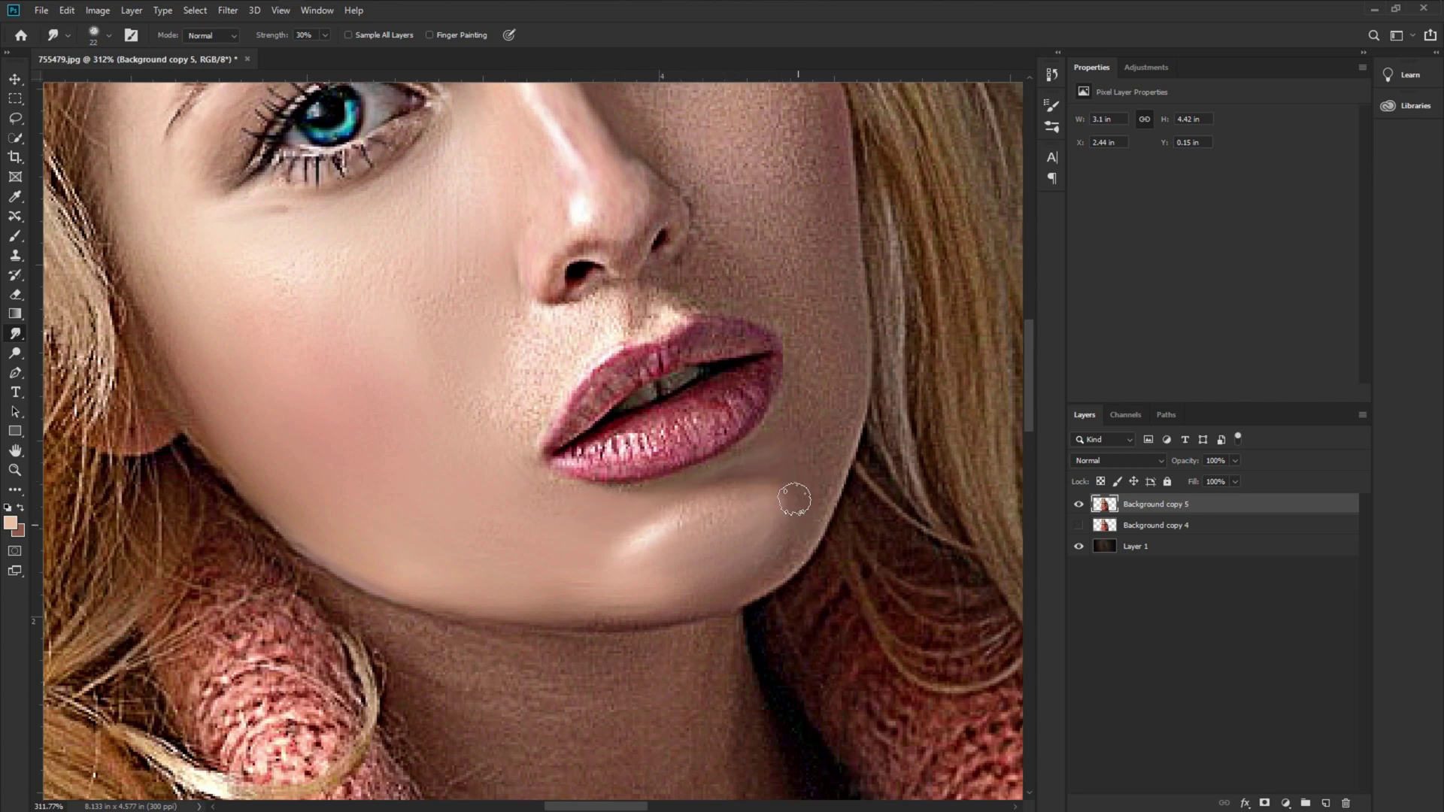
pyautogui.moveTo(629, 548)
pyautogui.mouseDown()
pyautogui.moveTo(692, 515)
pyautogui.moveTo(780, 510)
pyautogui.moveTo(711, 521)
pyautogui.moveTo(770, 477)
pyautogui.mouseUp()
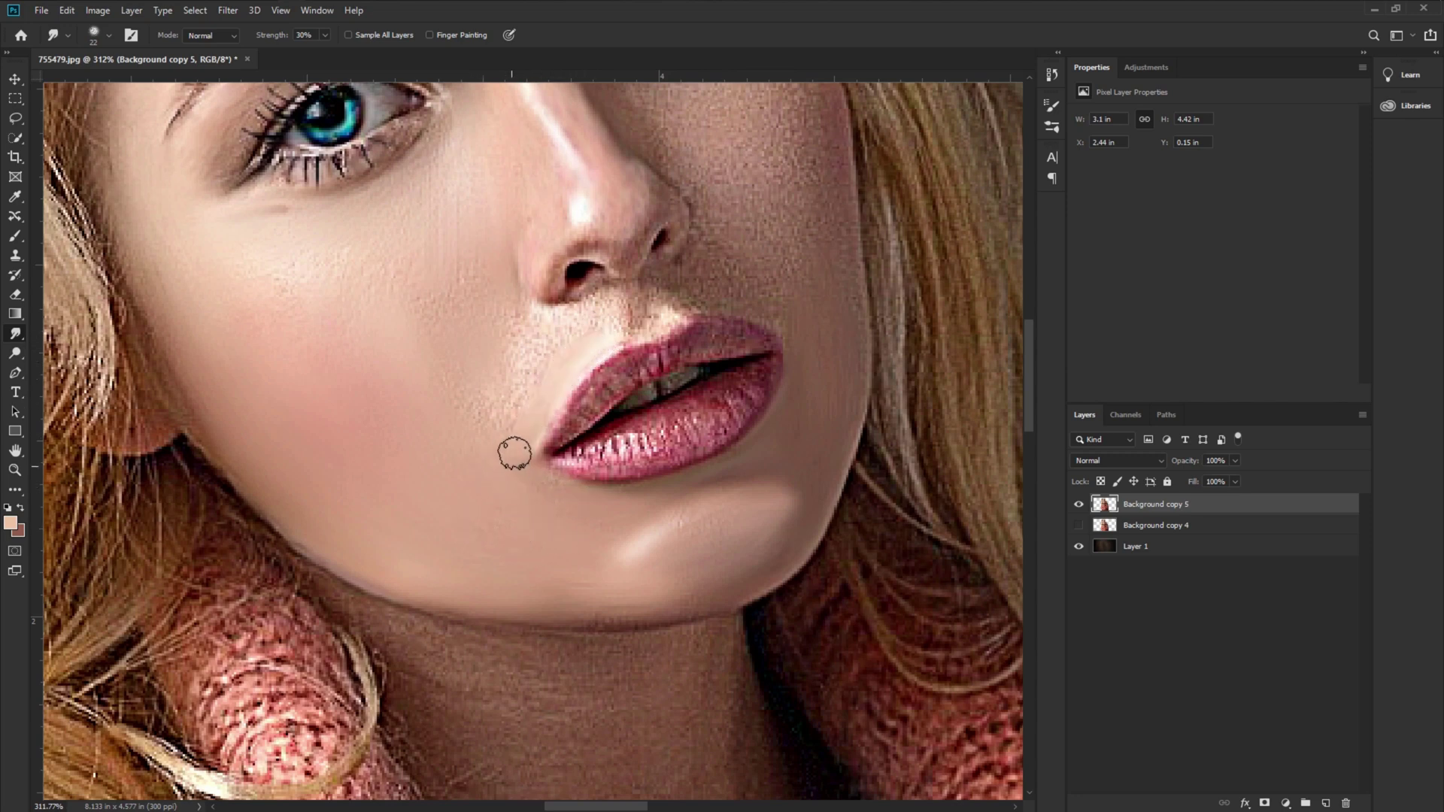
pyautogui.moveTo(536, 367)
pyautogui.mouseDown()
pyautogui.moveTo(497, 439)
pyautogui.moveTo(567, 321)
pyautogui.moveTo(501, 365)
pyautogui.moveTo(446, 435)
pyautogui.moveTo(461, 385)
pyautogui.moveTo(498, 436)
pyautogui.moveTo(501, 298)
pyautogui.moveTo(503, 353)
pyautogui.moveTo(483, 347)
pyautogui.moveTo(490, 308)
pyautogui.moveTo(454, 266)
pyautogui.moveTo(412, 281)
pyautogui.moveTo(418, 319)
pyautogui.moveTo(341, 256)
pyautogui.moveTo(334, 309)
pyautogui.moveTo(300, 236)
pyautogui.moveTo(283, 257)
pyautogui.moveTo(311, 353)
pyautogui.moveTo(194, 278)
pyautogui.mouseUp()
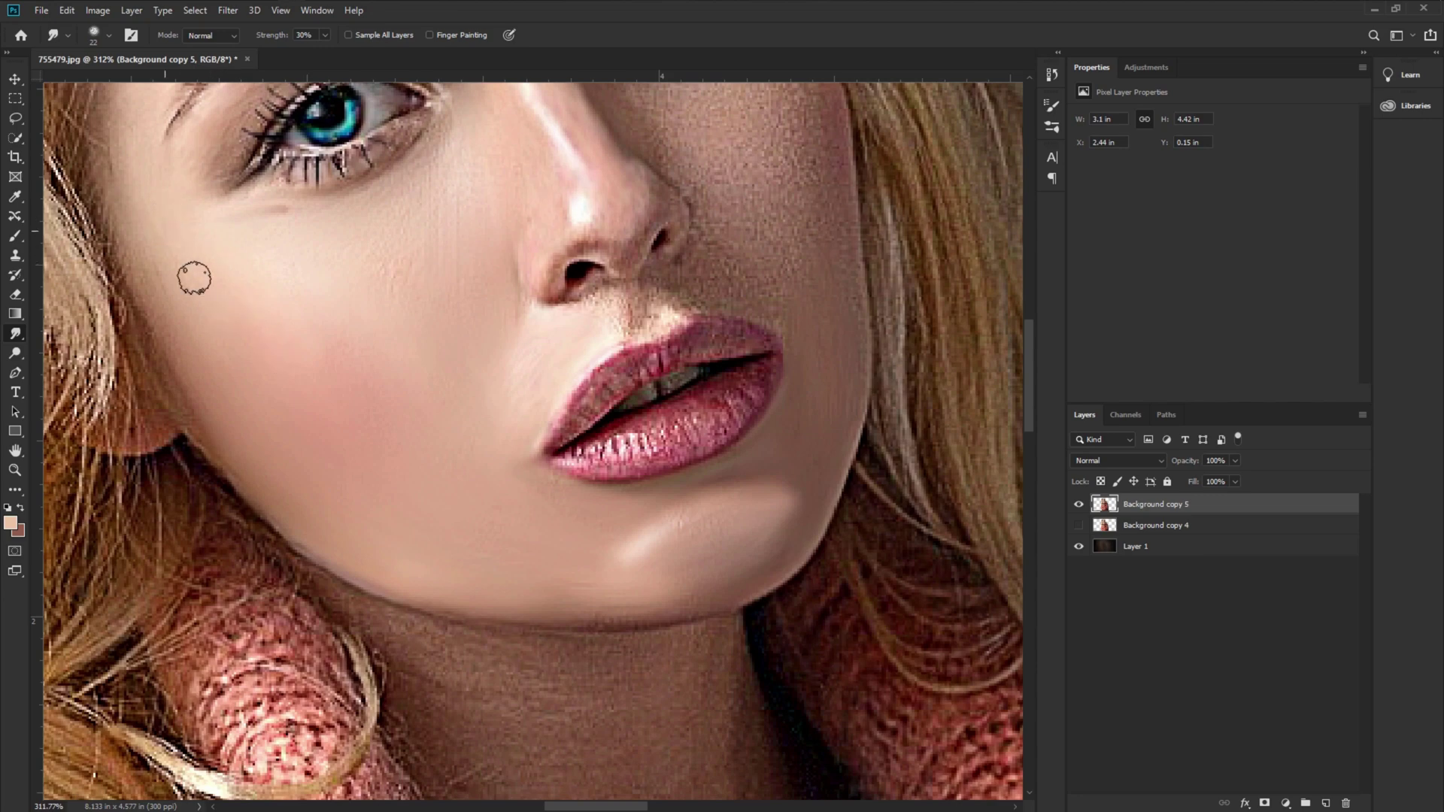
# Smooth the cheek near the nose and the grainy skin around the nostrils
pyautogui.moveTo(398, 399); pyautogui.dragTo(415, 499)
pyautogui.moveTo(380, 335)
pyautogui.mouseDown()
pyautogui.moveTo(409, 373)
pyautogui.moveTo(425, 264)
pyautogui.moveTo(471, 381)
pyautogui.moveTo(461, 237)
pyautogui.moveTo(438, 320)
pyautogui.moveTo(429, 299)
pyautogui.moveTo(541, 416)
pyautogui.moveTo(664, 404)
pyautogui.moveTo(643, 416)
pyautogui.moveTo(659, 394)
pyautogui.moveTo(649, 425)
pyautogui.moveTo(663, 408)
pyautogui.moveTo(680, 417)
pyautogui.moveTo(637, 394)
pyautogui.moveTo(564, 421)
pyautogui.moveTo(627, 395)
pyautogui.mouseUp()
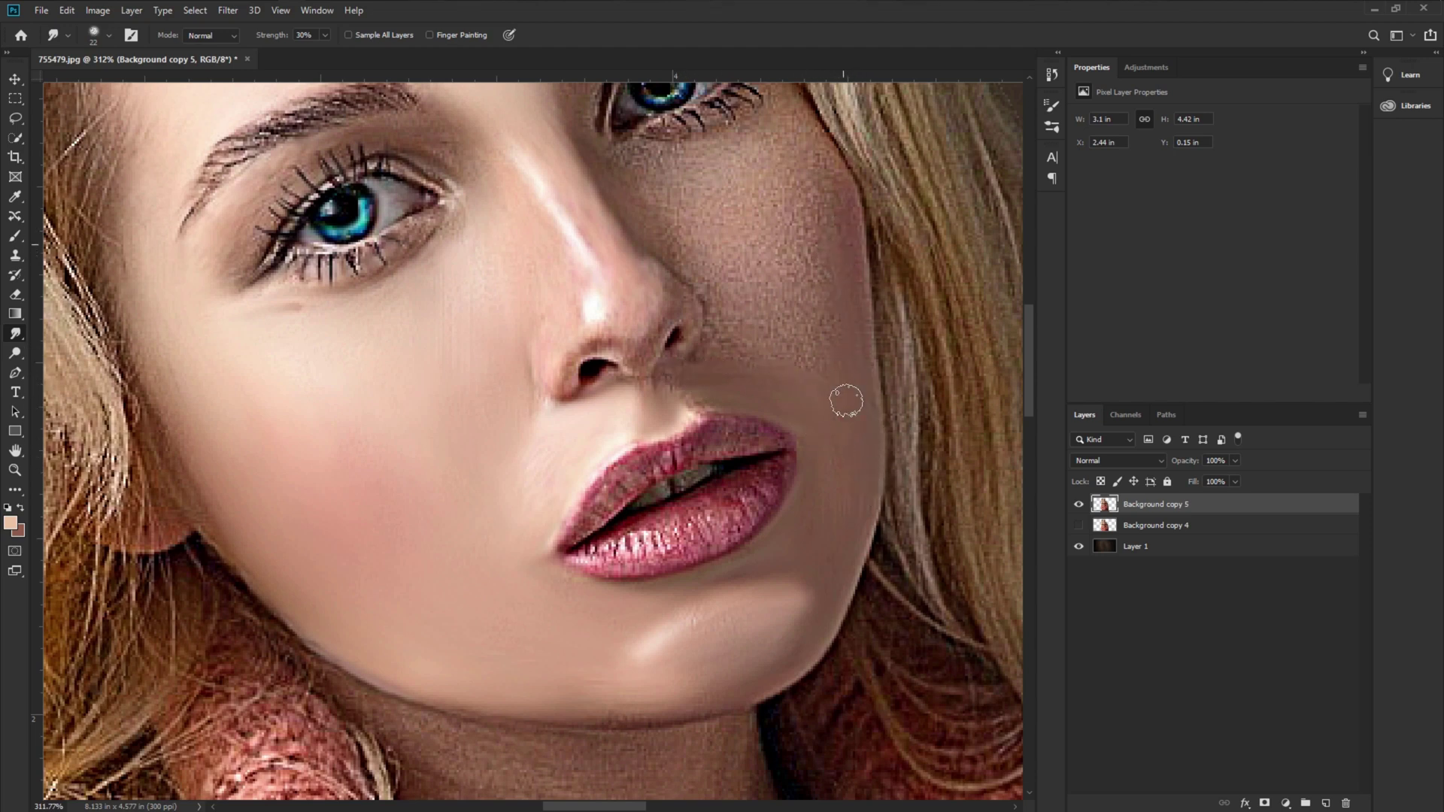
pyautogui.moveTo(784, 274)
pyautogui.mouseDown()
pyautogui.moveTo(756, 334)
pyautogui.moveTo(727, 317)
pyautogui.moveTo(735, 359)
pyautogui.moveTo(719, 321)
pyautogui.moveTo(709, 337)
pyautogui.moveTo(708, 297)
pyautogui.moveTo(648, 246)
pyautogui.mouseUp()
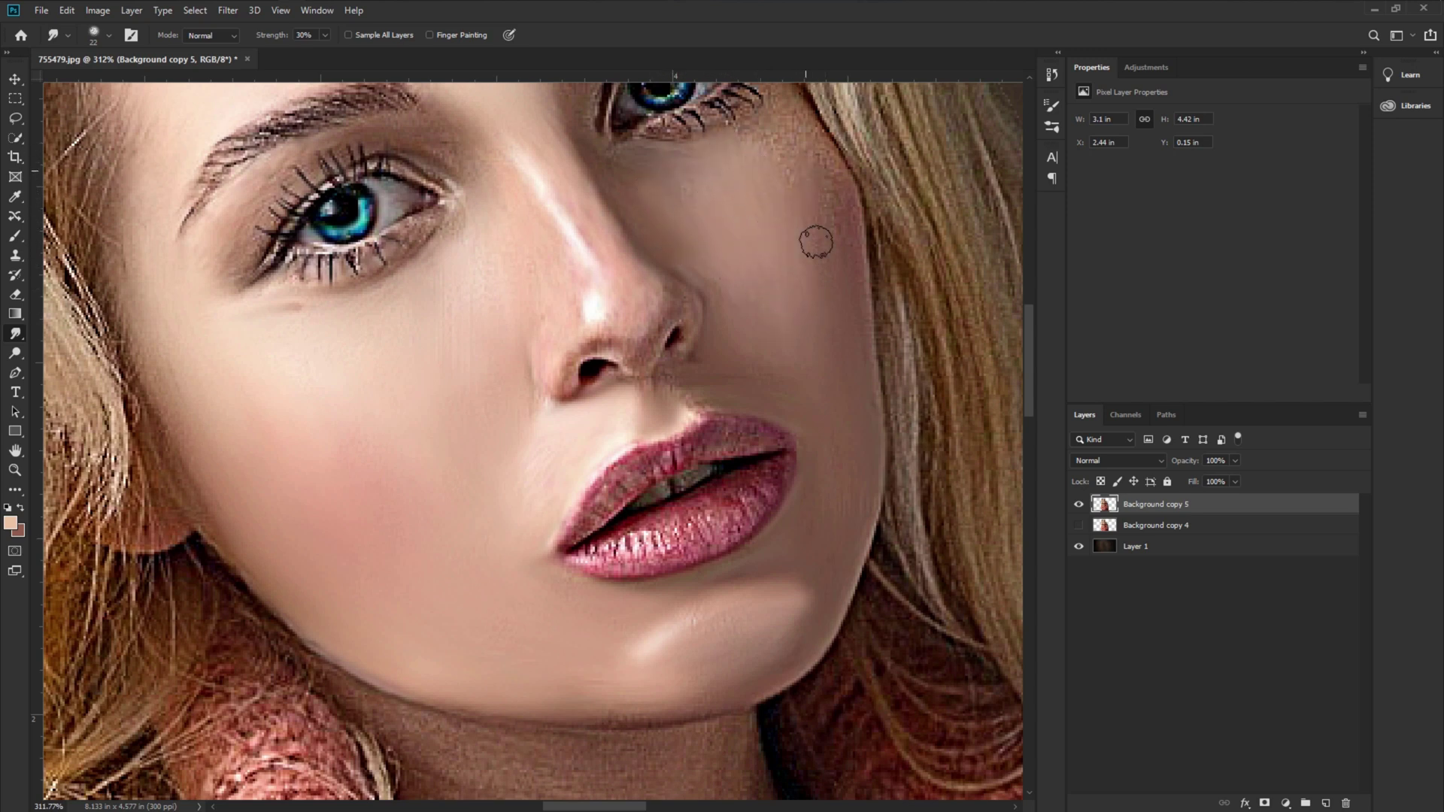
pyautogui.moveTo(810, 276); pyautogui.dragTo(802, 374)
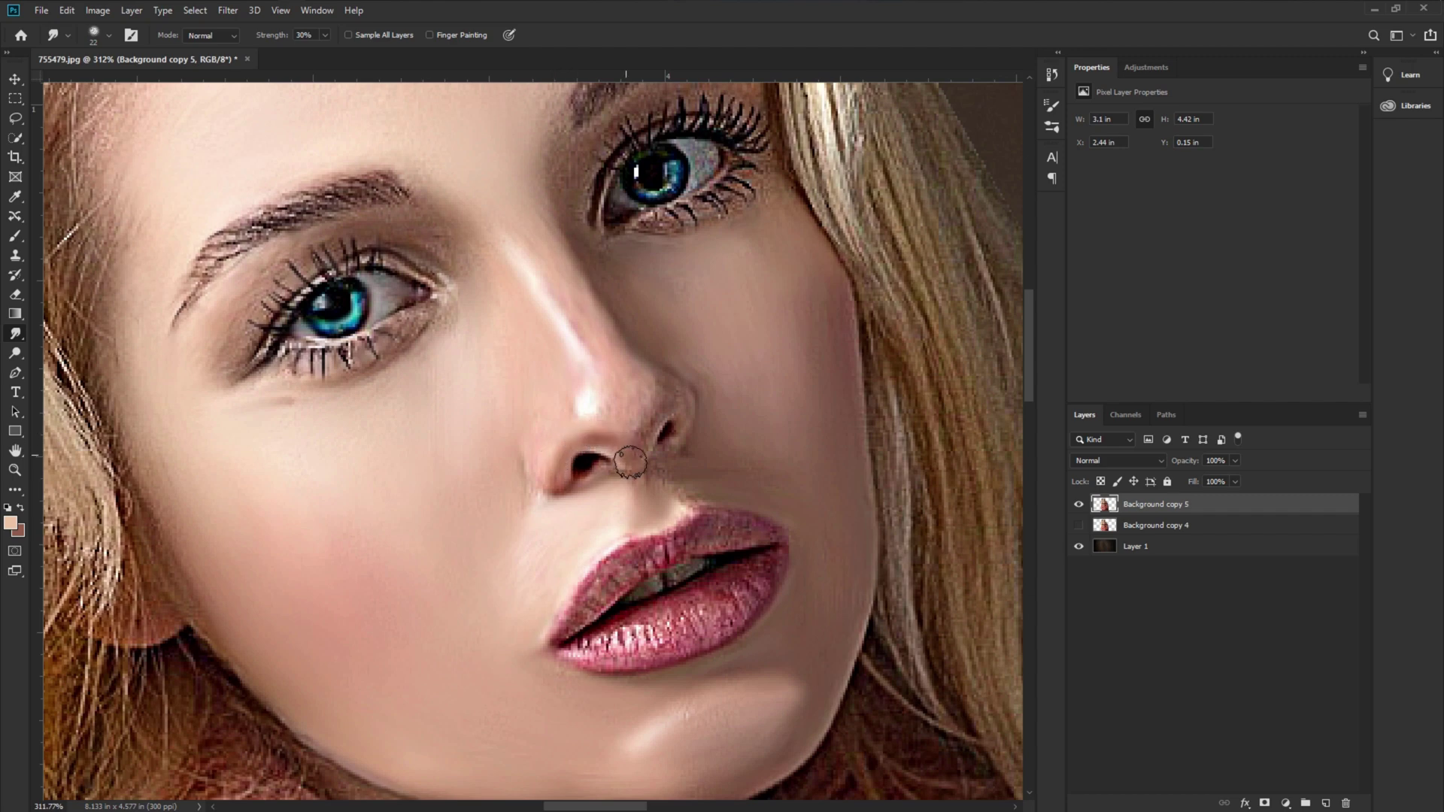
pyautogui.moveTo(629, 470)
pyautogui.mouseDown()
pyautogui.moveTo(624, 440)
pyautogui.moveTo(664, 400)
pyautogui.moveTo(637, 442)
pyautogui.moveTo(639, 409)
pyautogui.moveTo(592, 396)
pyautogui.moveTo(572, 425)
pyautogui.mouseUp()
# Shrink the brush to 11 px and zoom in on the eye on the right
pyautogui.scroll(2, 688, 389)
pyautogui.press('[')
pyautogui.press('[')
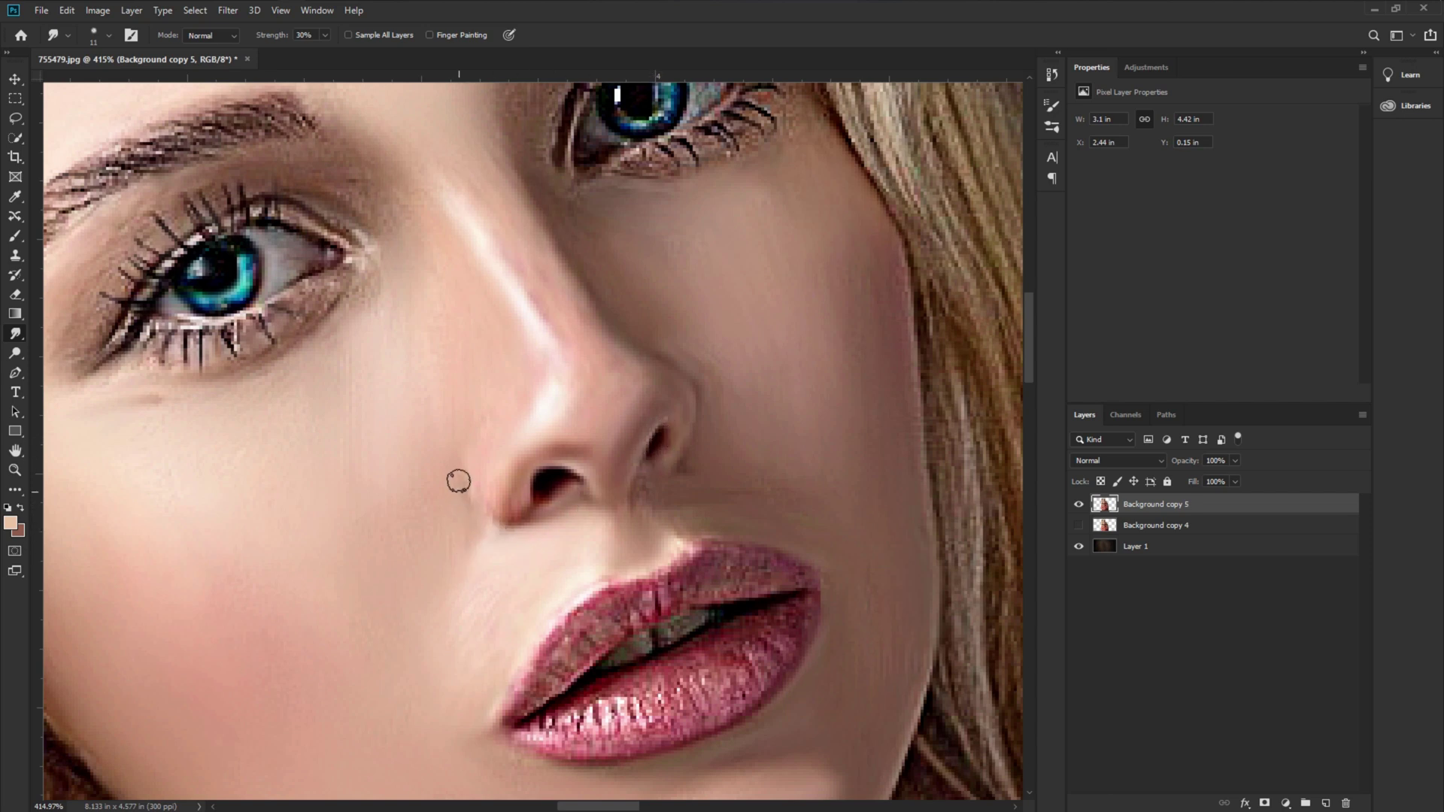
pyautogui.moveTo(727, 521); pyautogui.dragTo(577, 632)
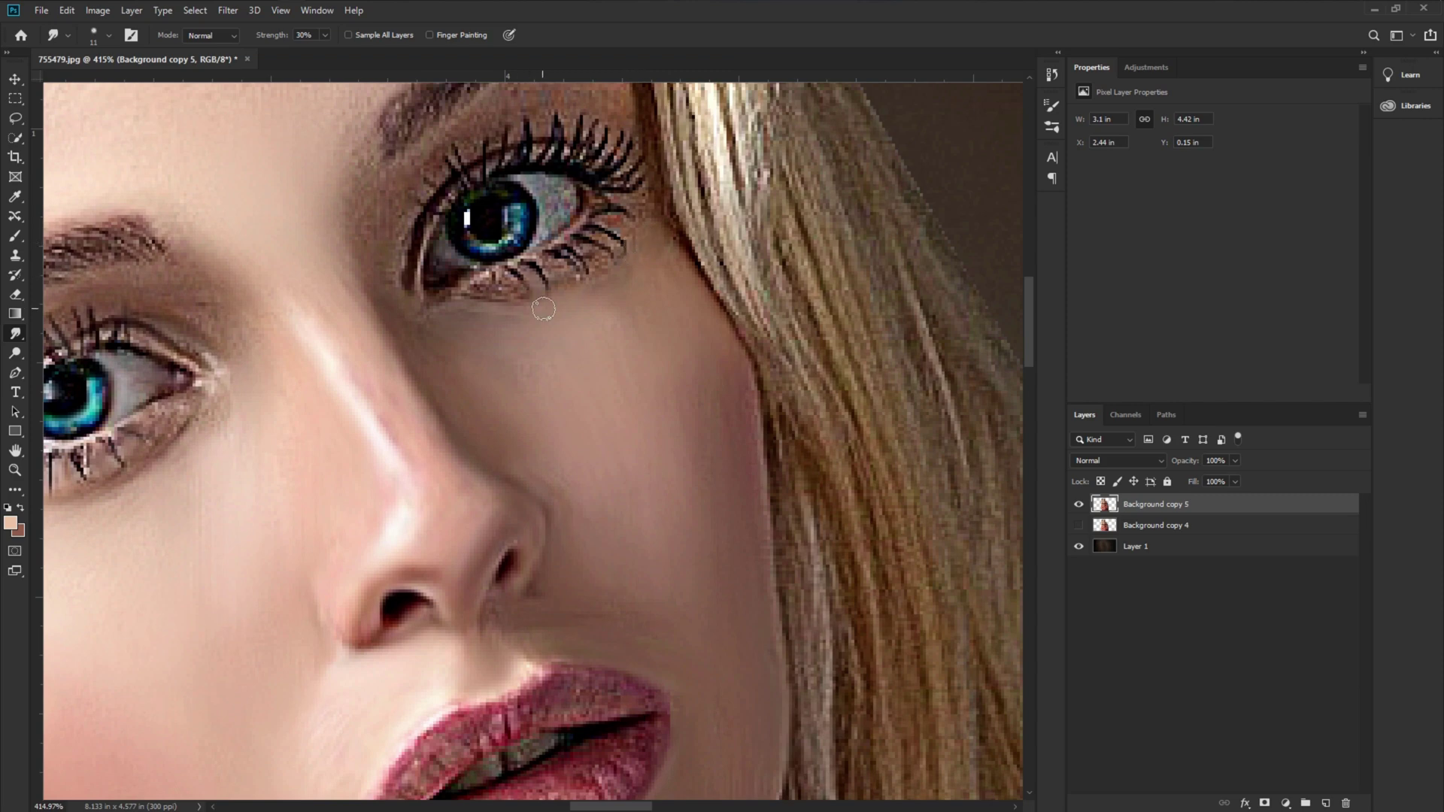
pyautogui.scroll(2, 623, 294)
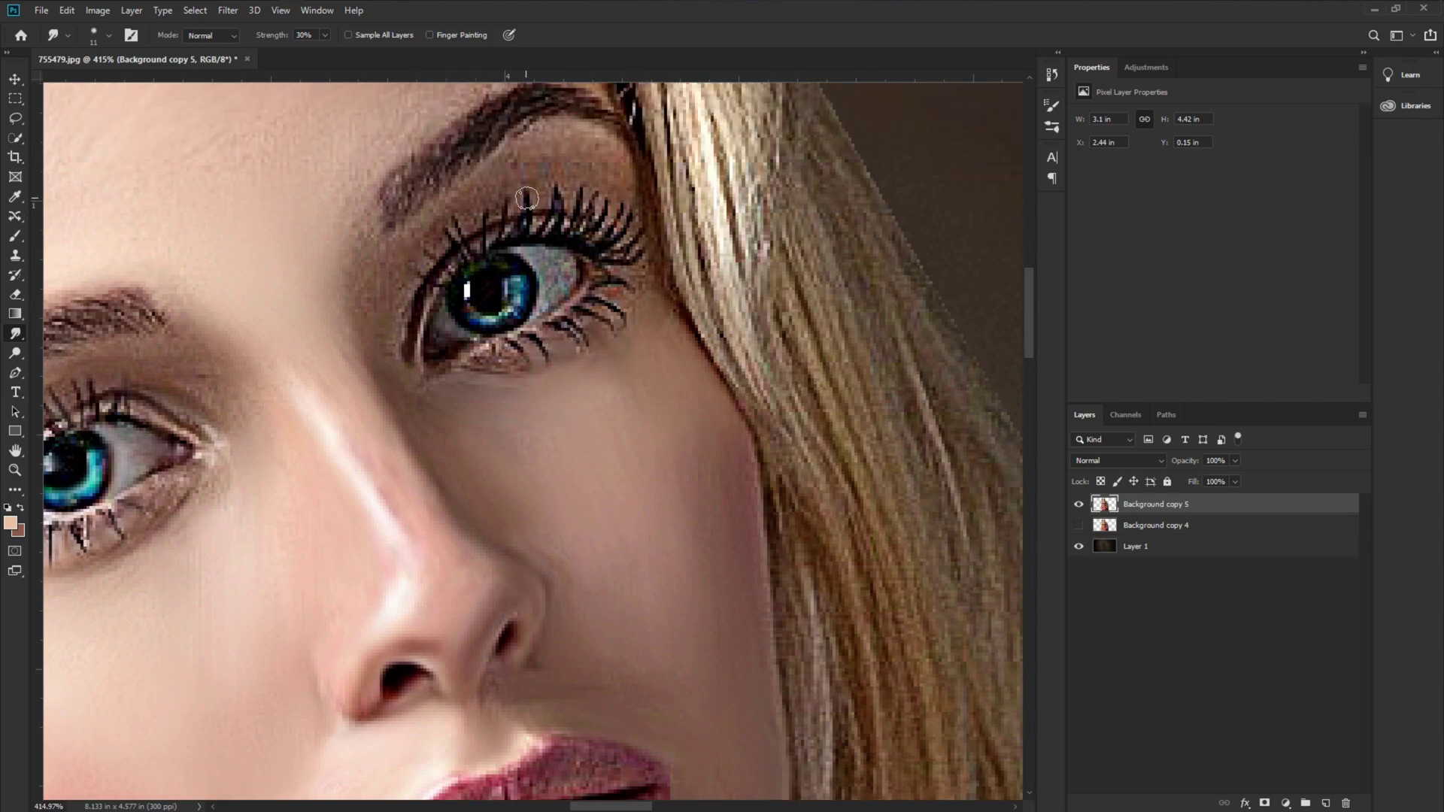
pyautogui.scroll(-4, 404, 292)
pyautogui.scroll(1, 443, 197)
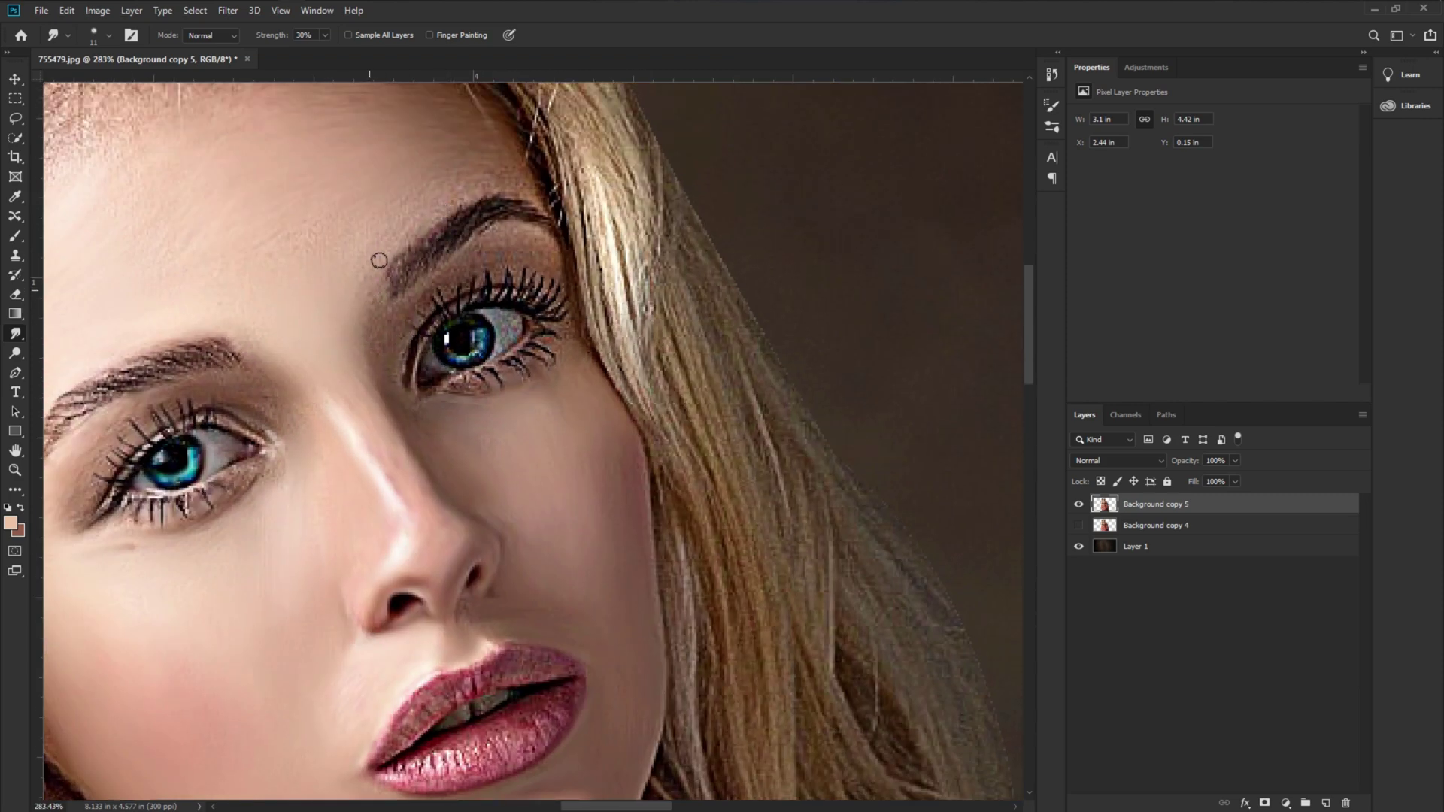
pyautogui.scroll(1, 490, 183)
pyautogui.scroll(2, 490, 188)
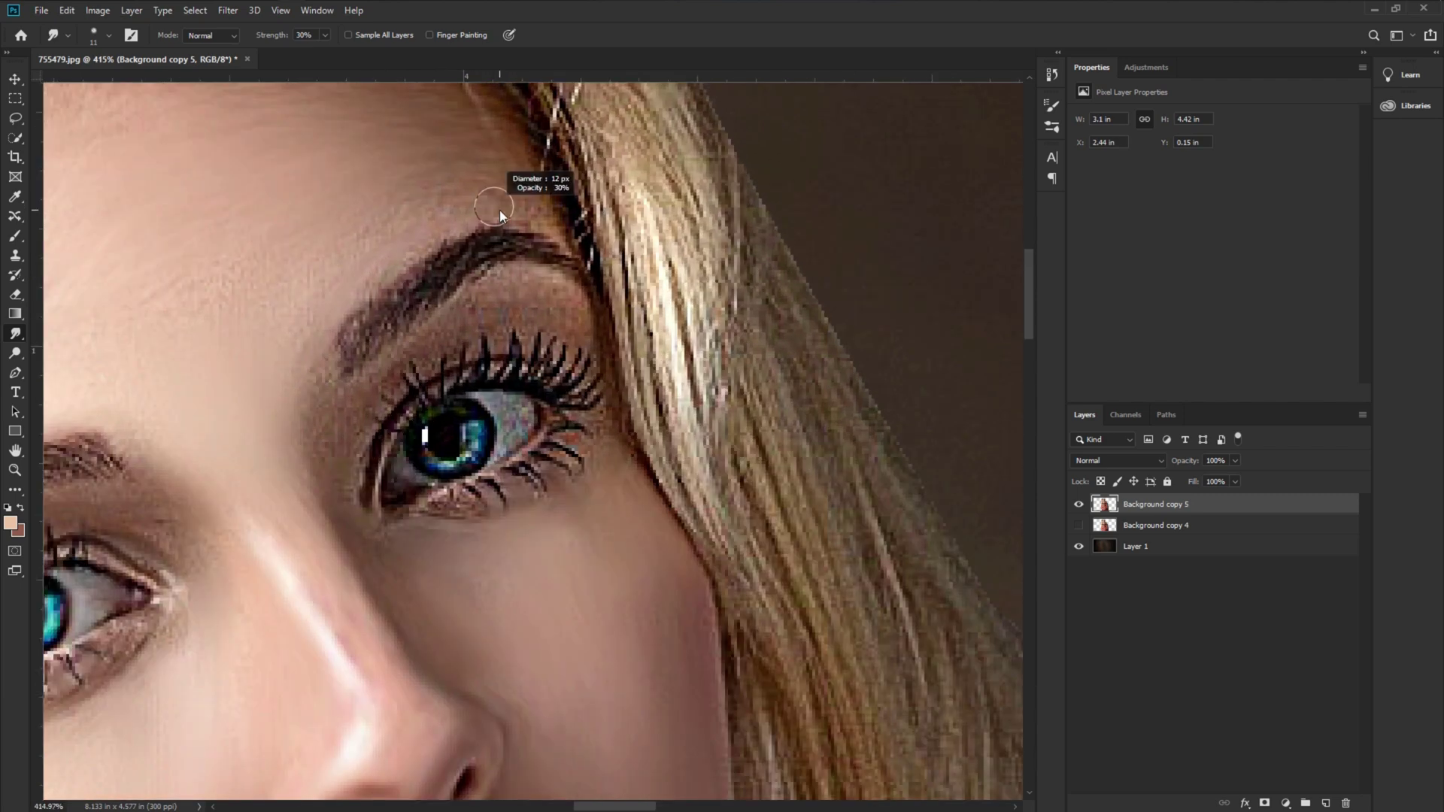
# Smudge the forehead up to the hairline, the eyeshadow and the eyebrow of the right eye
pyautogui.moveTo(258, 300)
pyautogui.mouseDown()
pyautogui.moveTo(277, 306)
pyautogui.moveTo(251, 274)
pyautogui.moveTo(346, 236)
pyautogui.moveTo(468, 196)
pyautogui.moveTo(517, 201)
pyautogui.mouseUp()
pyautogui.moveTo(350, 303)
pyautogui.mouseDown()
pyautogui.moveTo(411, 250)
pyautogui.moveTo(525, 210)
pyautogui.moveTo(570, 218)
pyautogui.mouseUp()
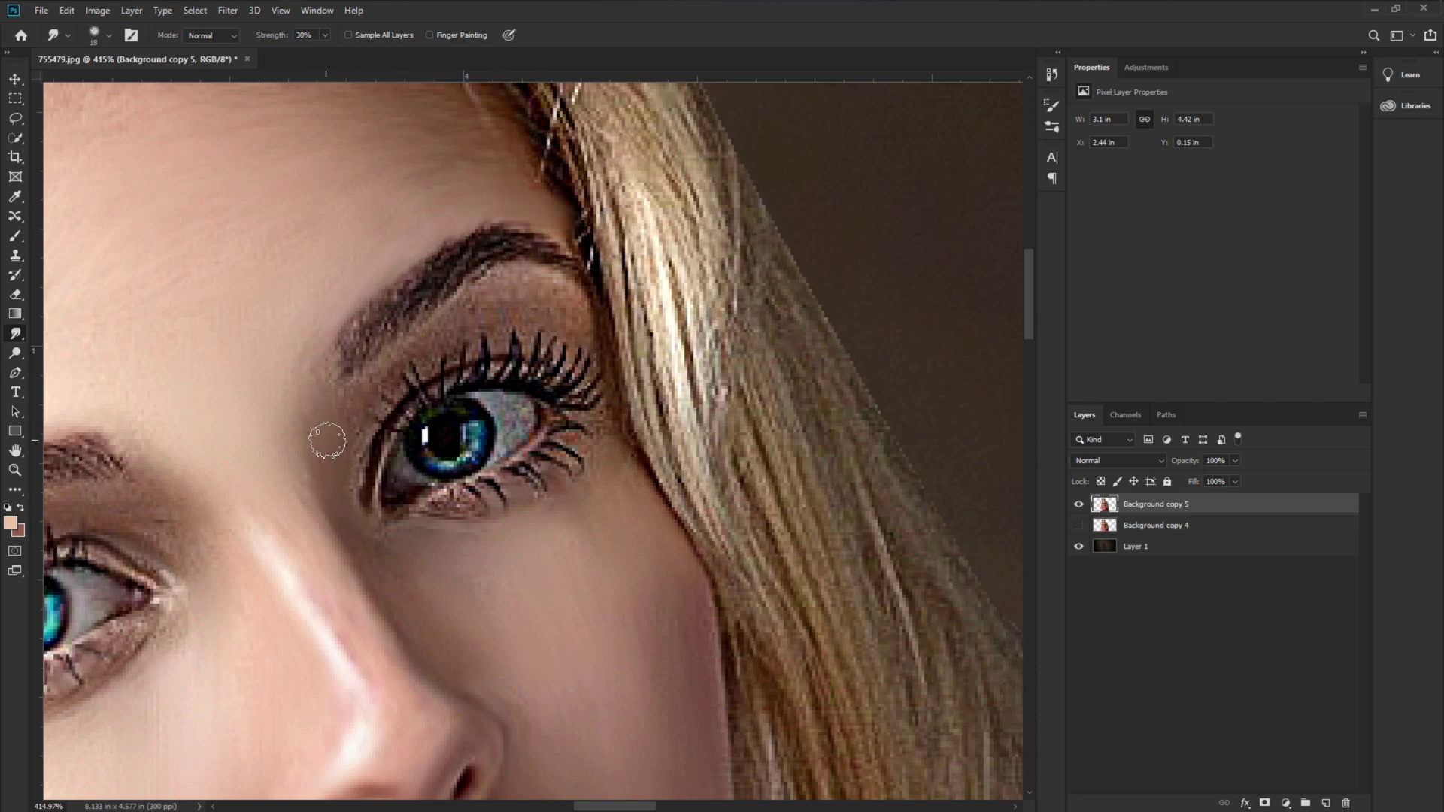
pyautogui.moveTo(391, 365)
pyautogui.mouseDown()
pyautogui.moveTo(499, 282)
pyautogui.moveTo(586, 303)
pyautogui.moveTo(387, 374)
pyautogui.moveTo(459, 325)
pyautogui.moveTo(546, 320)
pyautogui.mouseUp()
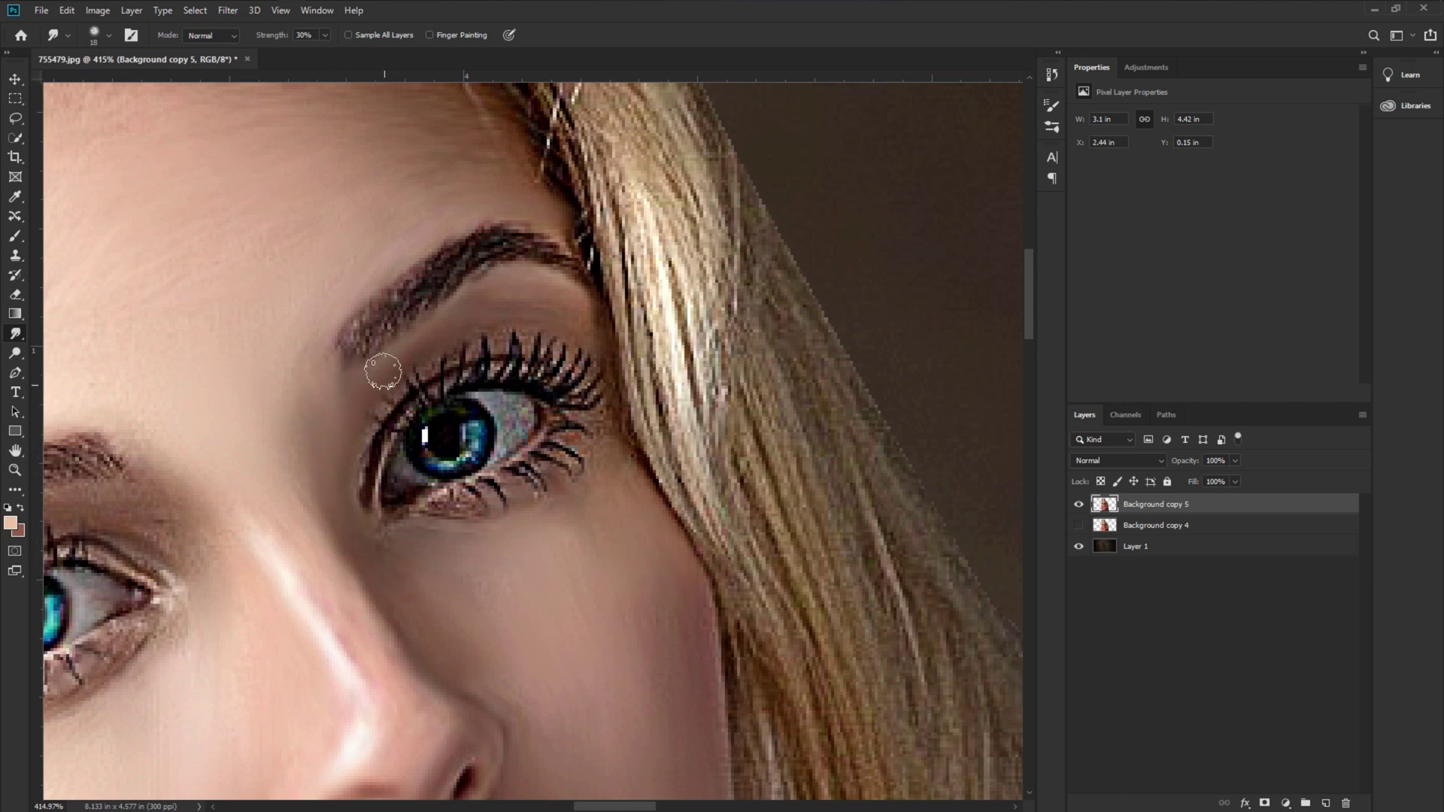
pyautogui.moveTo(383, 372)
pyautogui.mouseDown()
pyautogui.moveTo(390, 315)
pyautogui.moveTo(477, 244)
pyautogui.moveTo(572, 252)
pyautogui.moveTo(592, 273)
pyautogui.mouseUp()
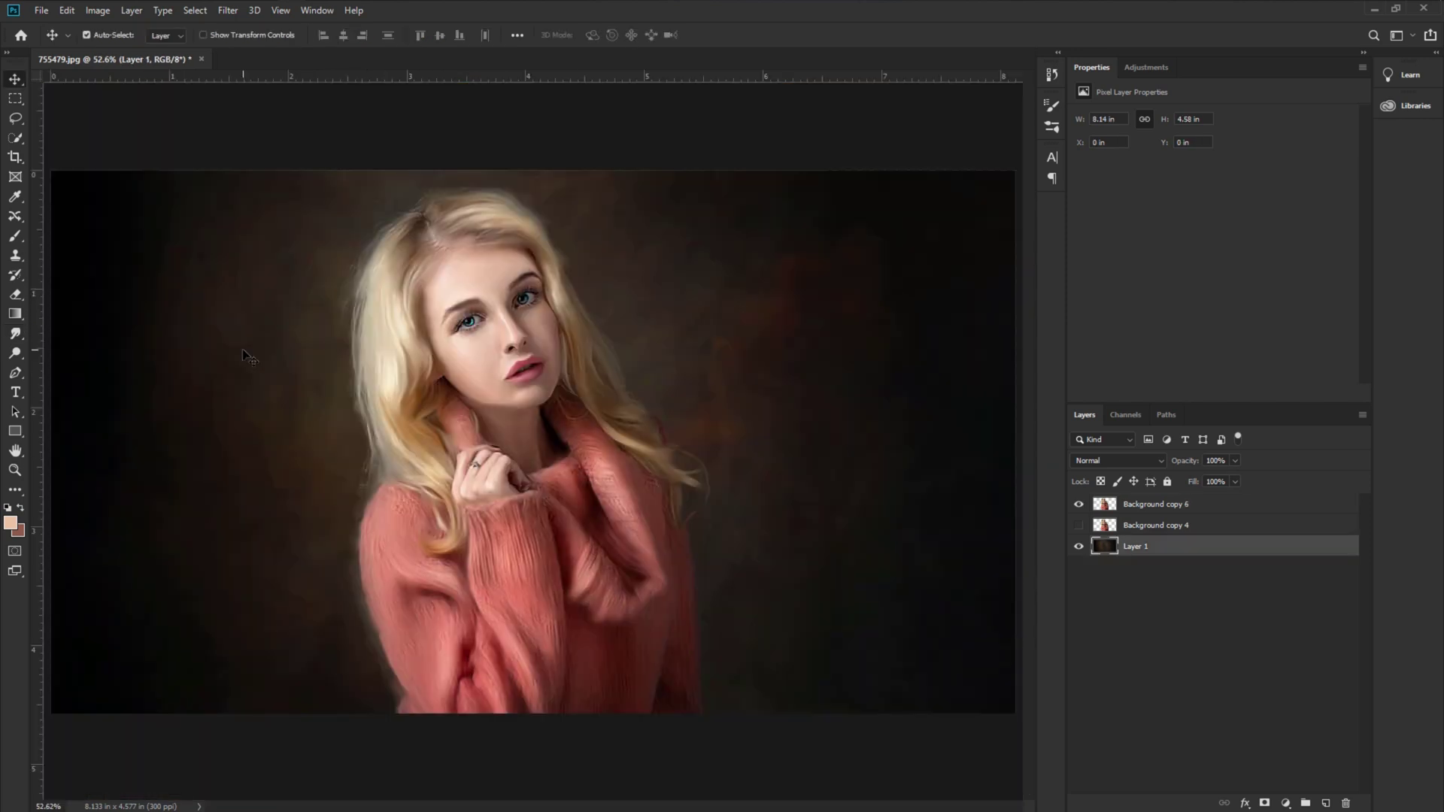
# Select Background copy 6 and scale it down to about 82% with Free Transform
pyautogui.scroll(9, 466, 353)
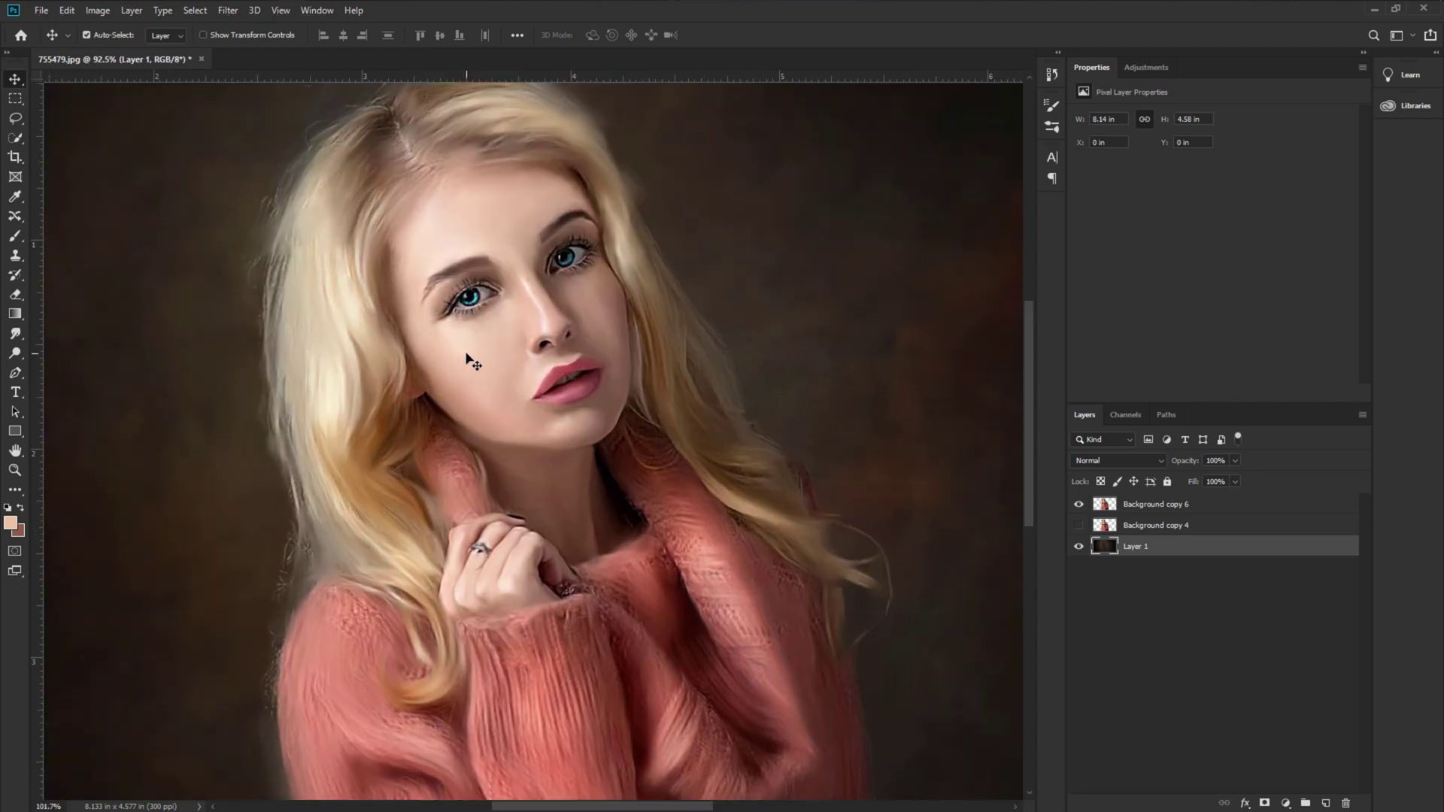
pyautogui.scroll(-8, 466, 354)
pyautogui.scroll(2, 467, 353)
pyautogui.scroll(-1, 466, 357)
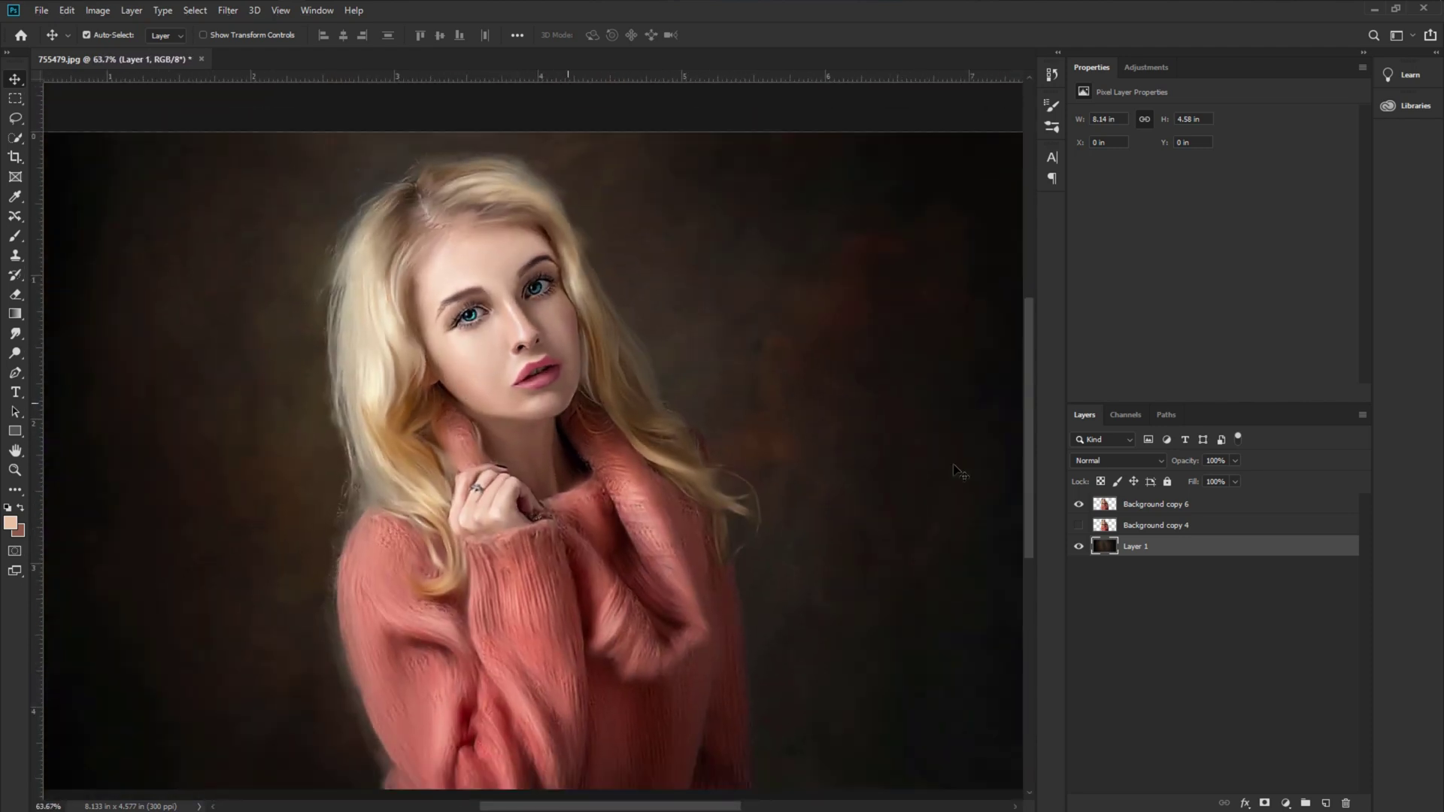
pyautogui.click(1138, 513)
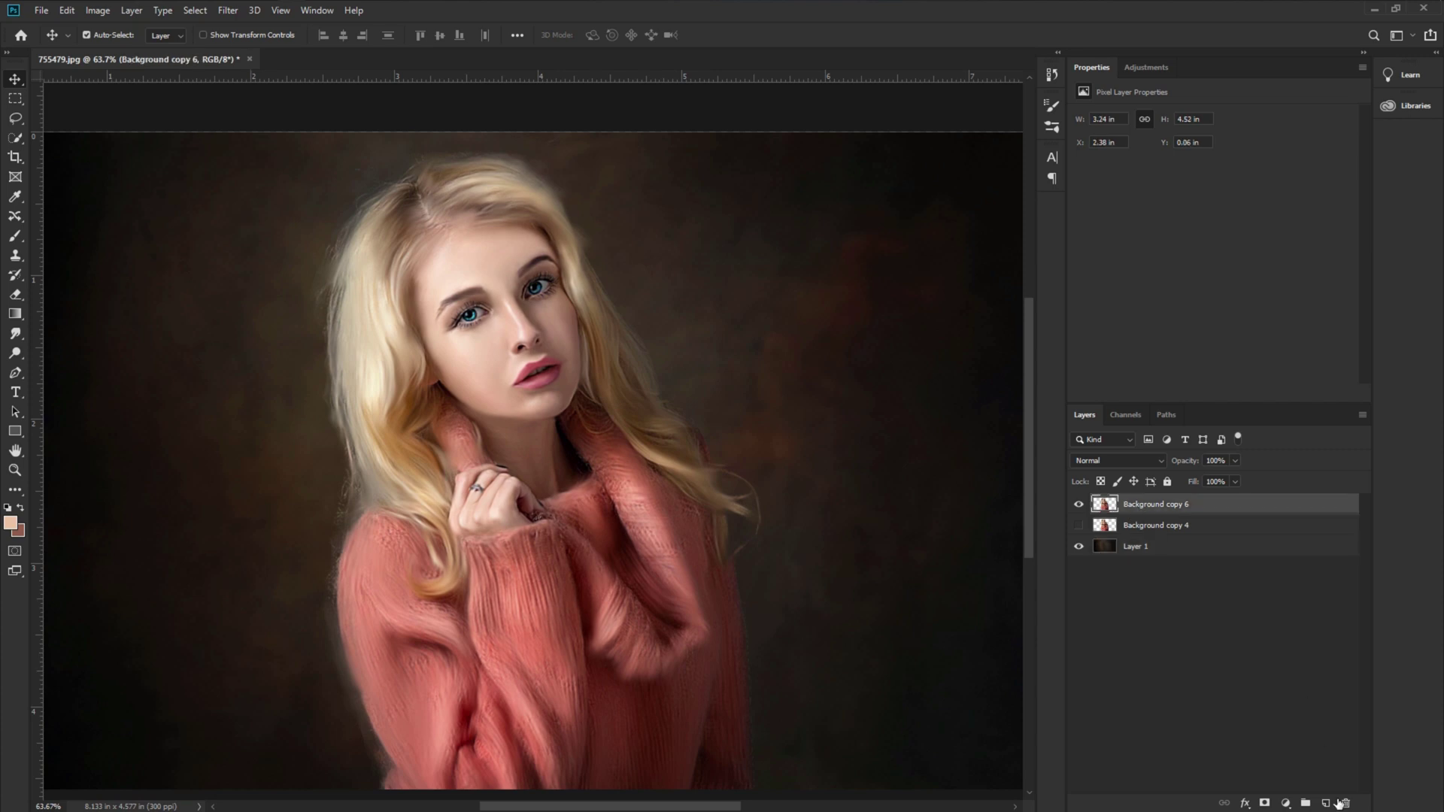
pyautogui.scroll(-1, 575, 722)
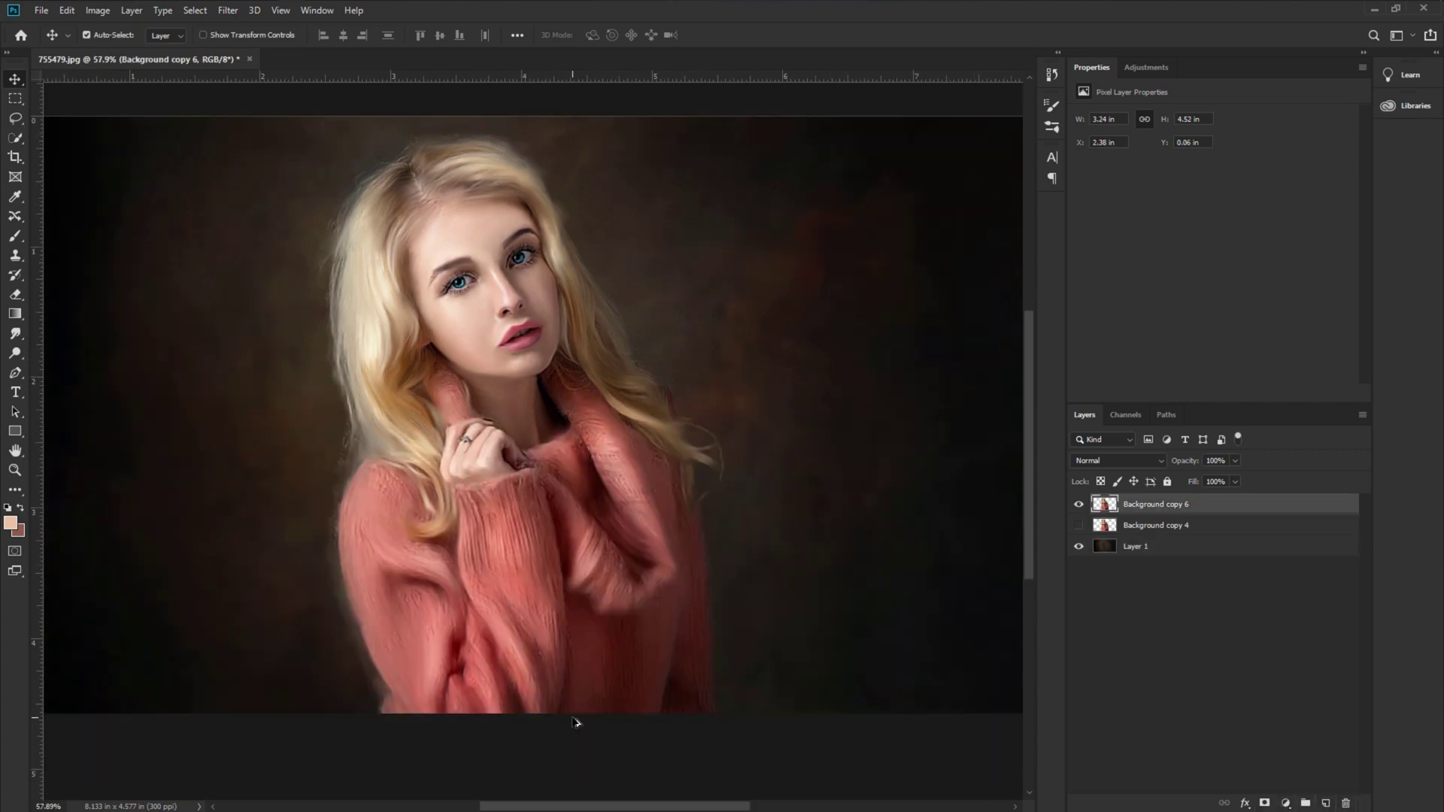
pyautogui.hotkey('ctrl', 't')
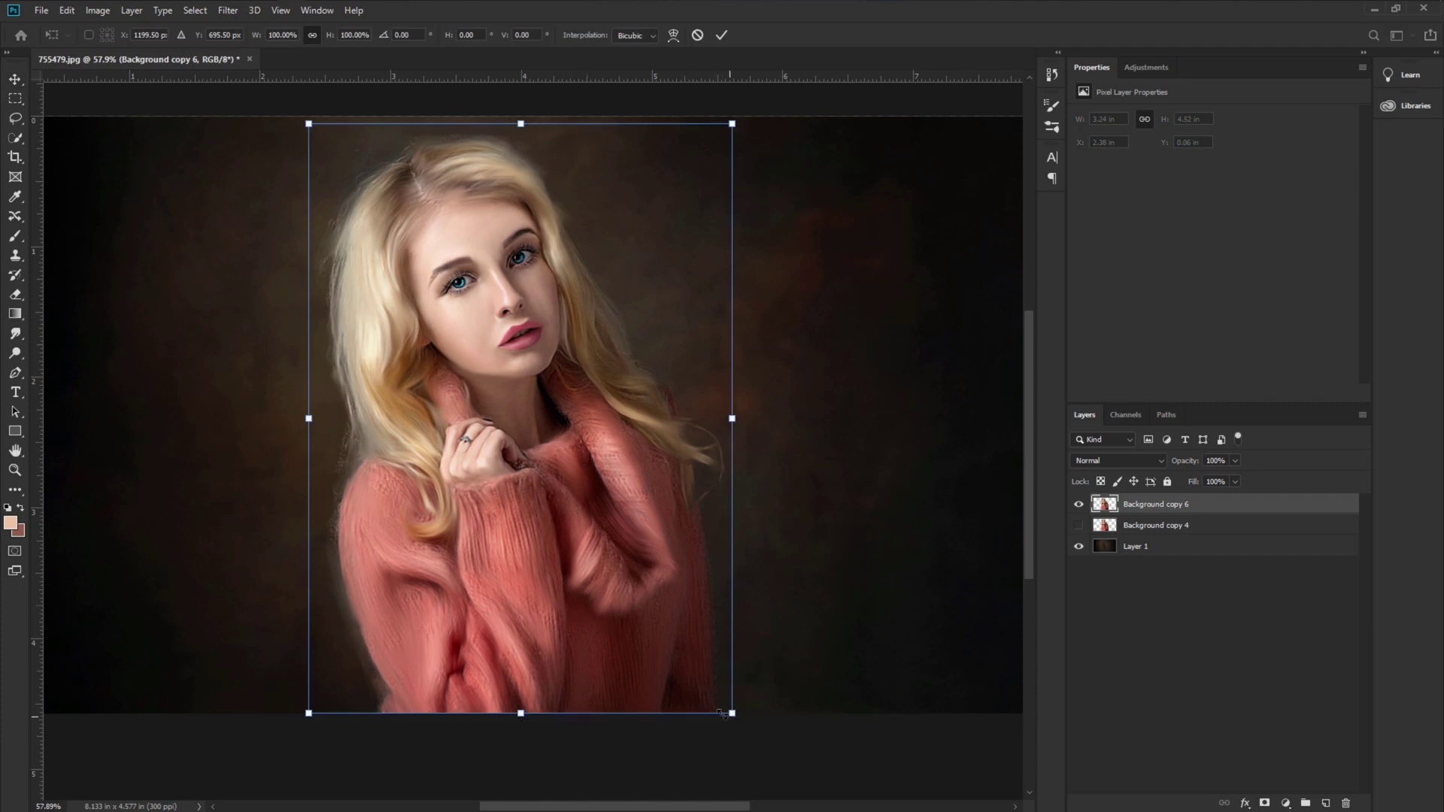
pyautogui.moveTo(726, 715); pyautogui.dragTo(634, 599)
pyautogui.moveTo(520, 618); pyautogui.dragTo(528, 643)
# Commit the resize, add a layer mask to Background copy 6, and pick the Brush tool
pyautogui.click(721, 36)
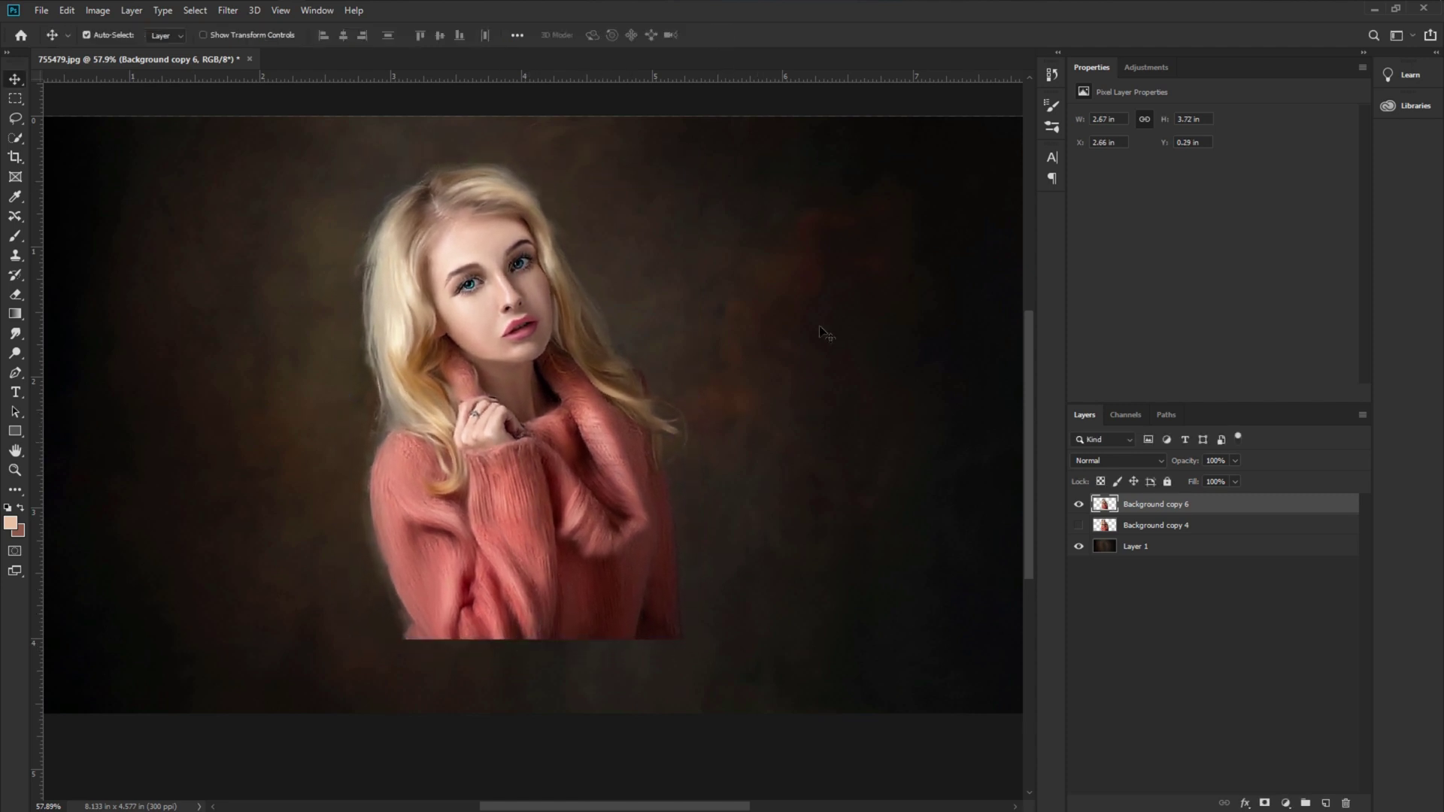
pyautogui.click(1263, 803)
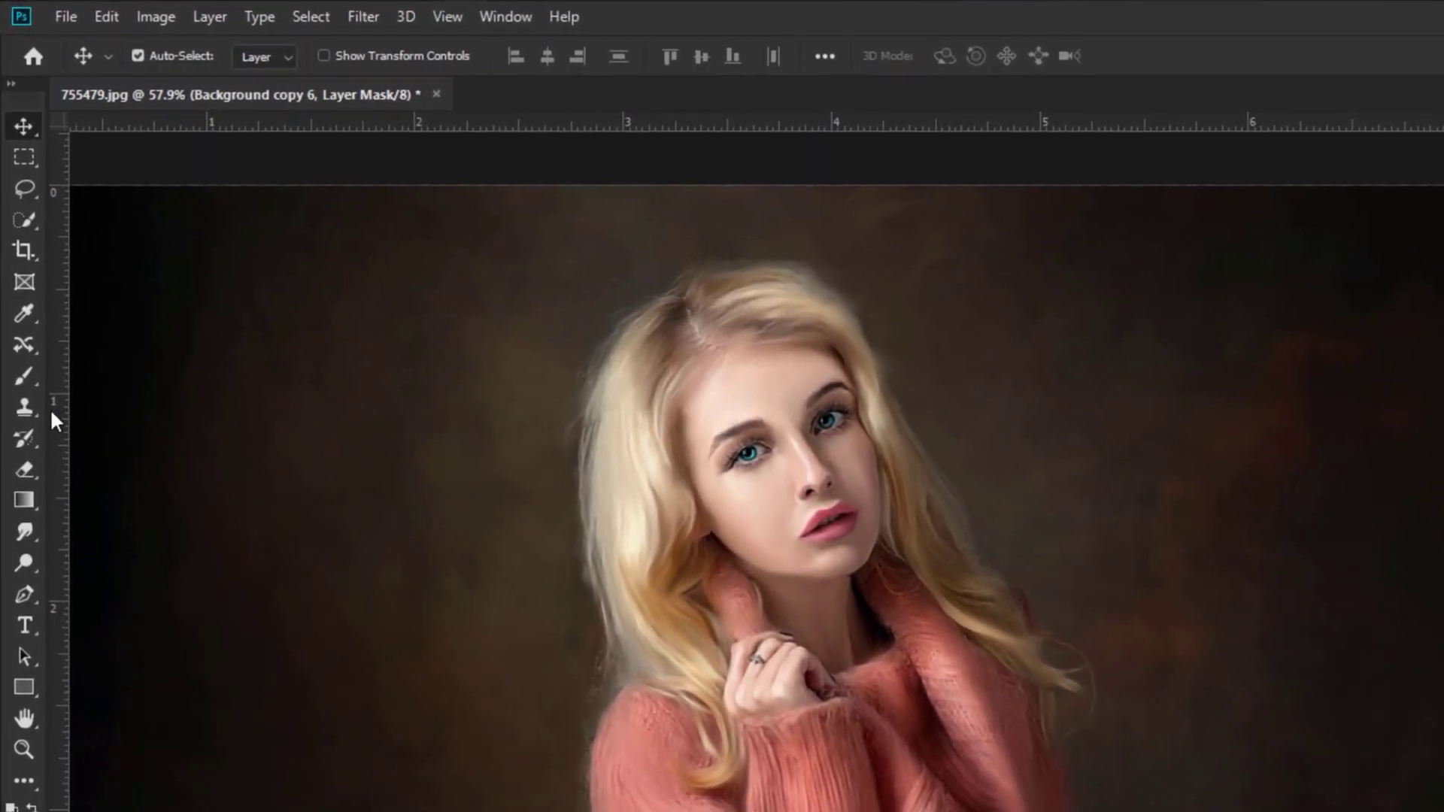
pyautogui.click(16, 238)
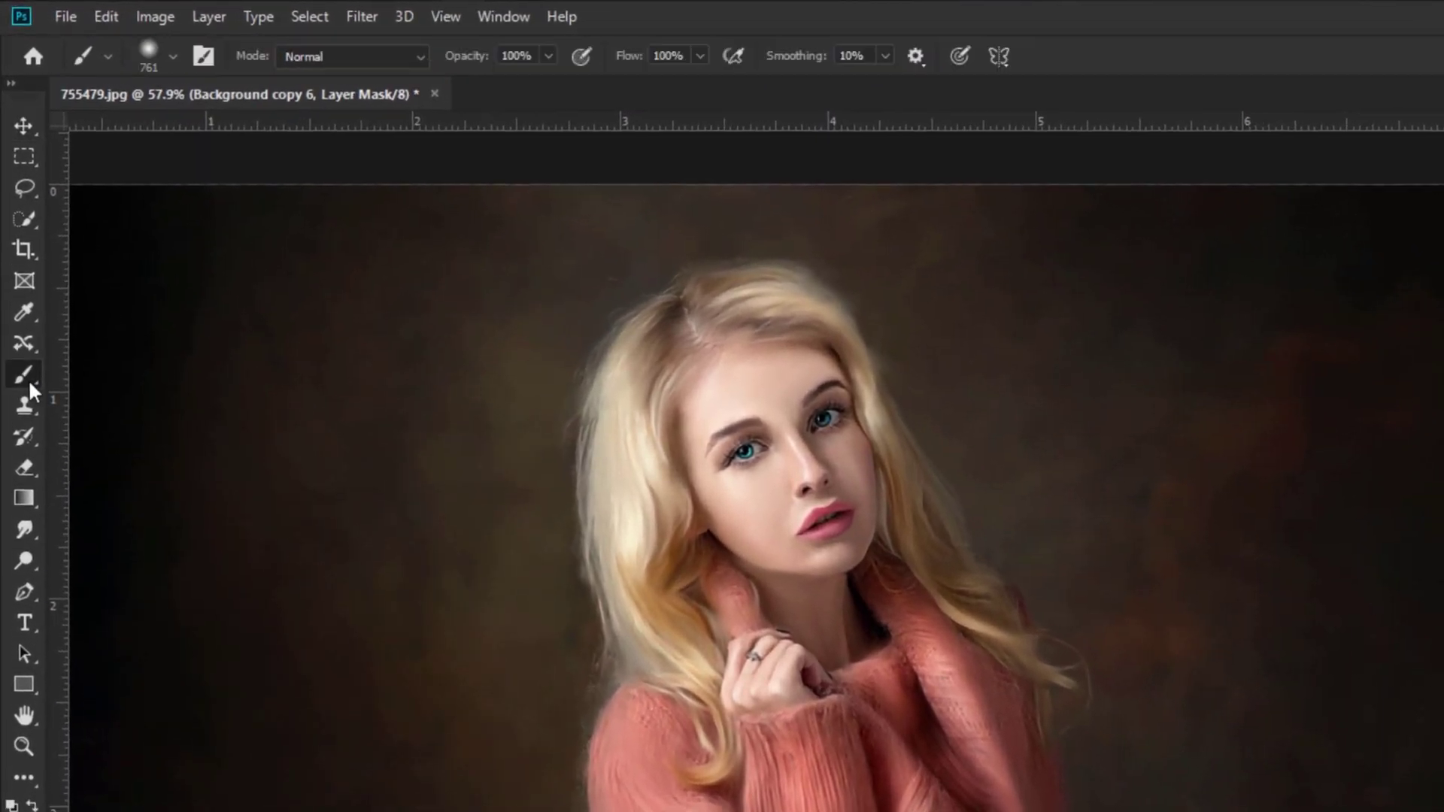
# With a ~388 px soft brush, paint black on the mask over the lower sweater
pyautogui.moveTo(546, 535); pyautogui.dragTo(462, 535)
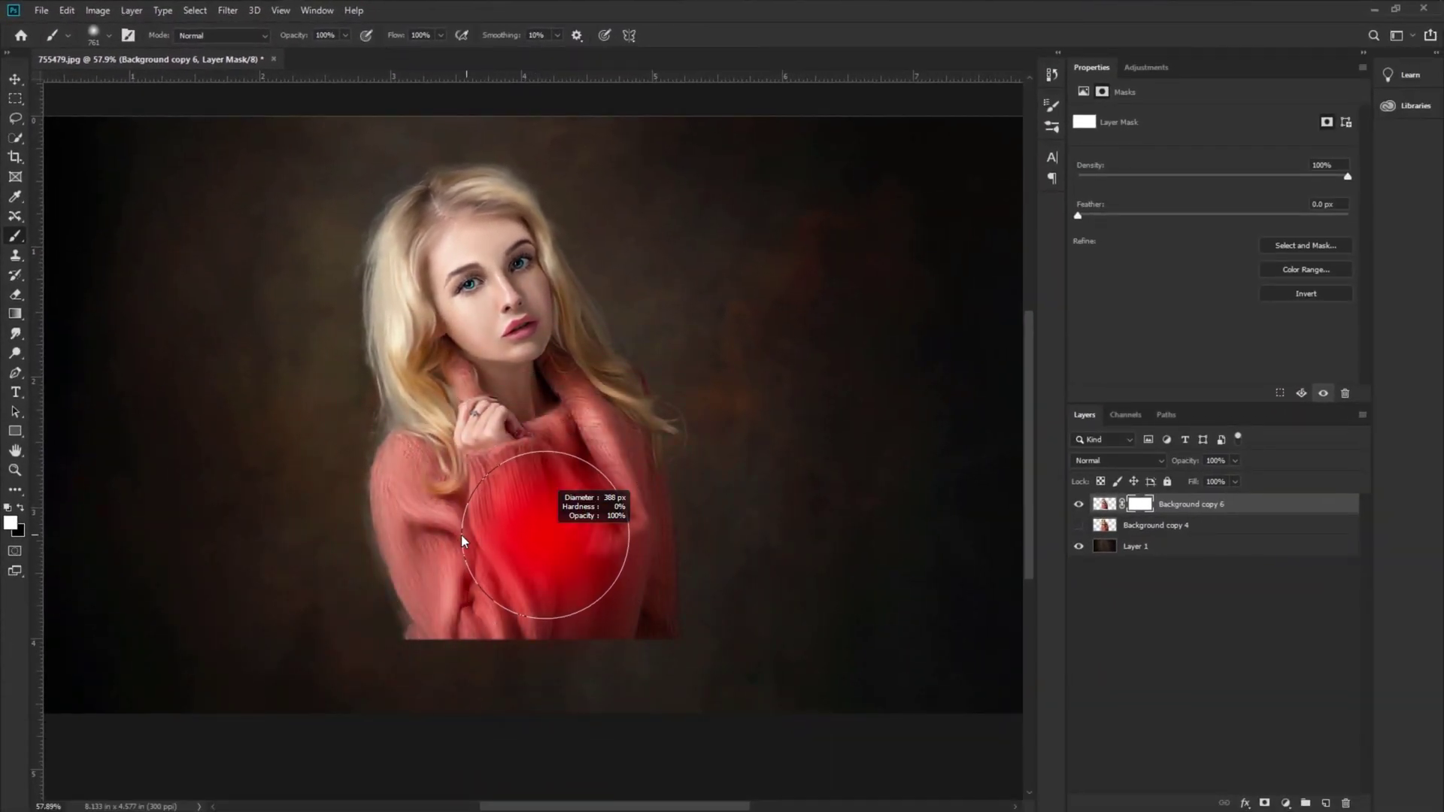
pyautogui.rightClick(462, 535)
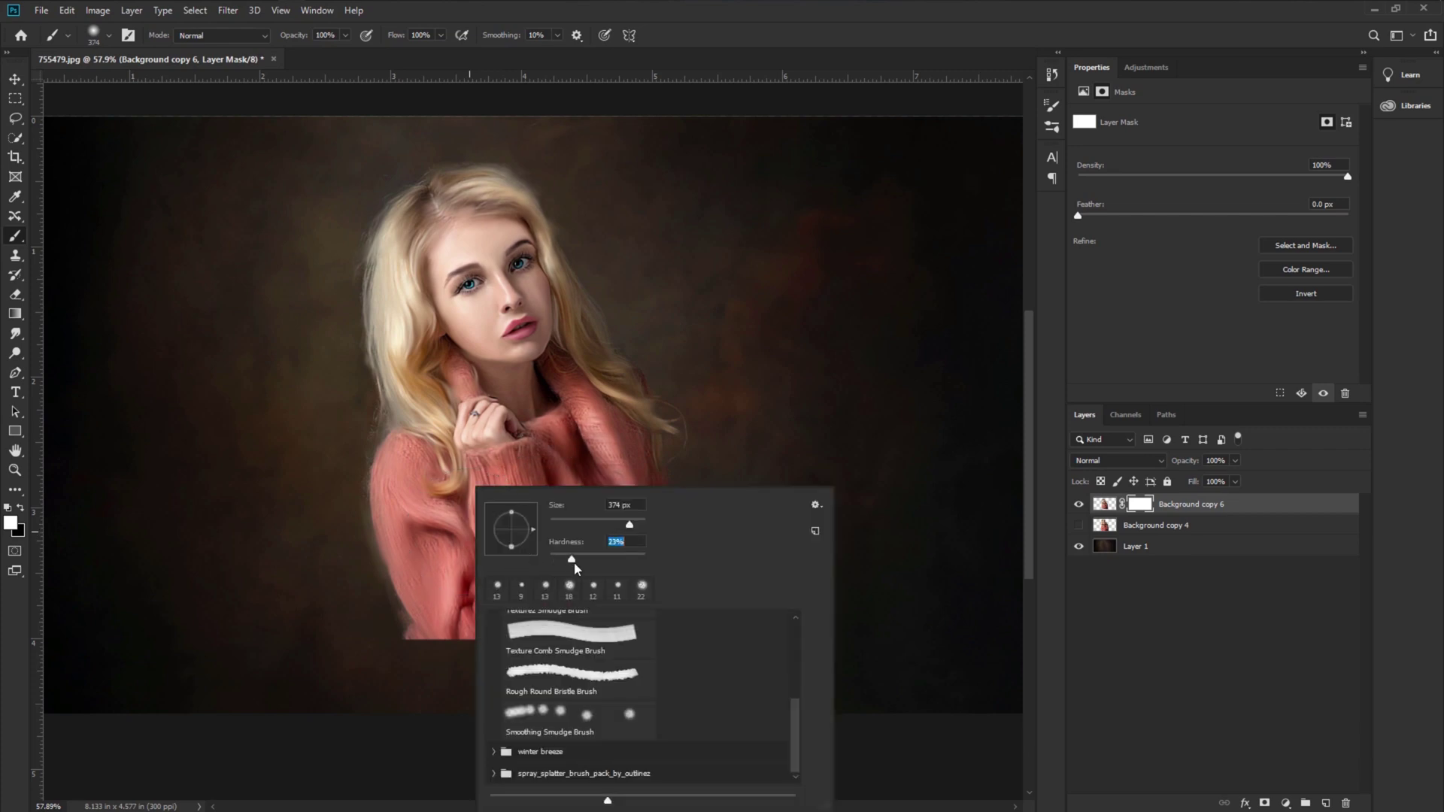
pyautogui.press('Return')
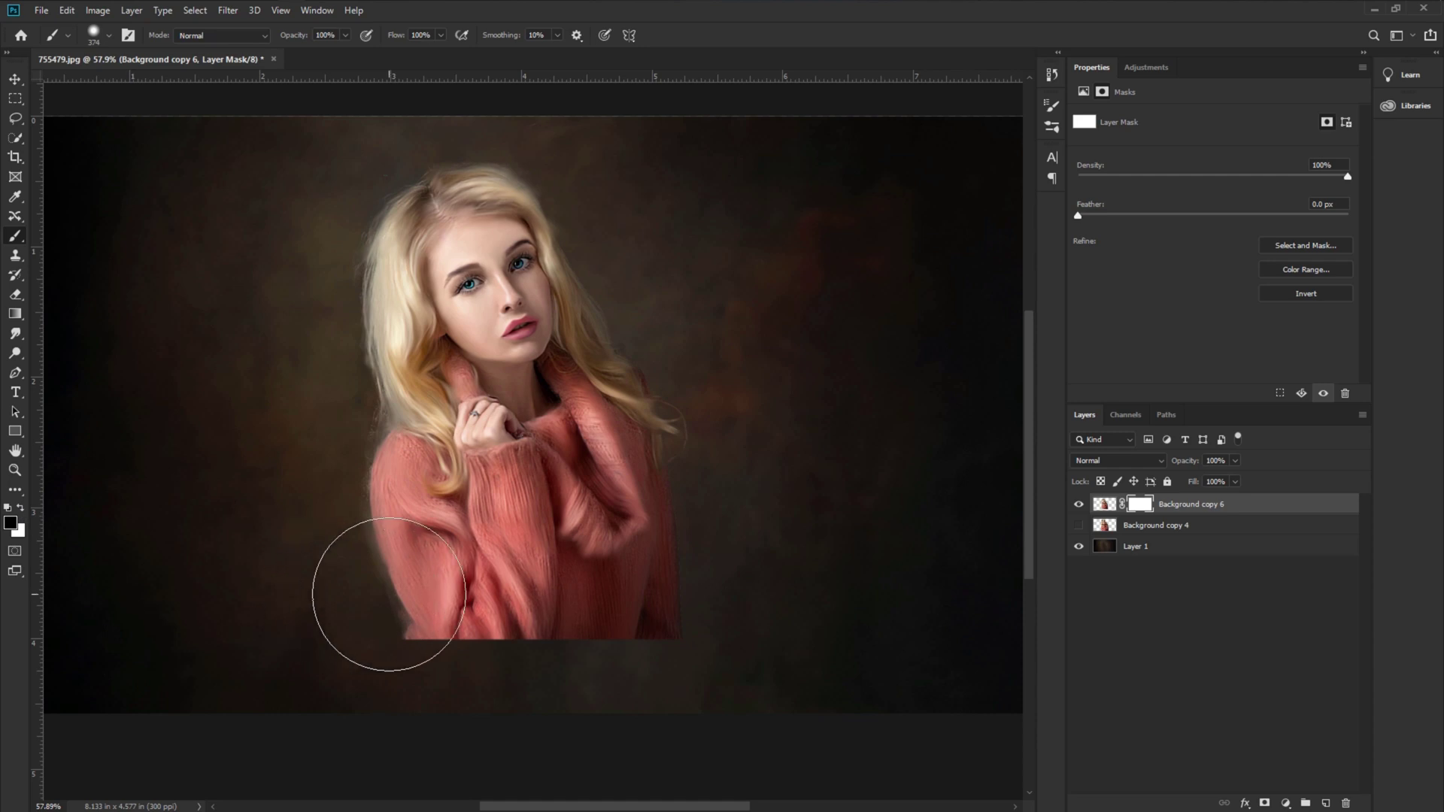
pyautogui.moveTo(380, 602)
pyautogui.mouseDown()
pyautogui.moveTo(556, 639)
pyautogui.moveTo(676, 642)
pyautogui.moveTo(480, 621)
pyautogui.moveTo(597, 643)
pyautogui.moveTo(658, 628)
pyautogui.mouseUp()
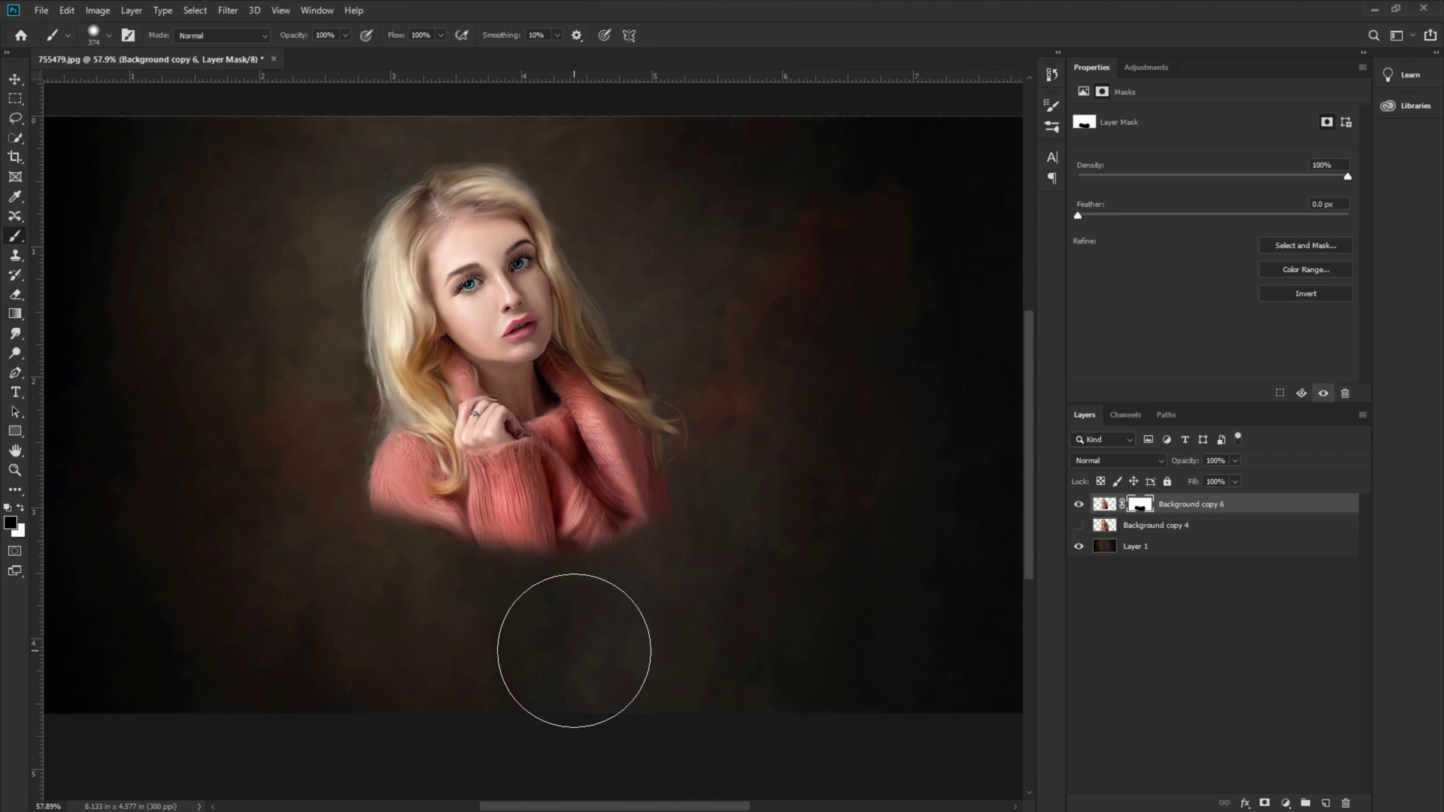
pyautogui.rightClick(521, 528)
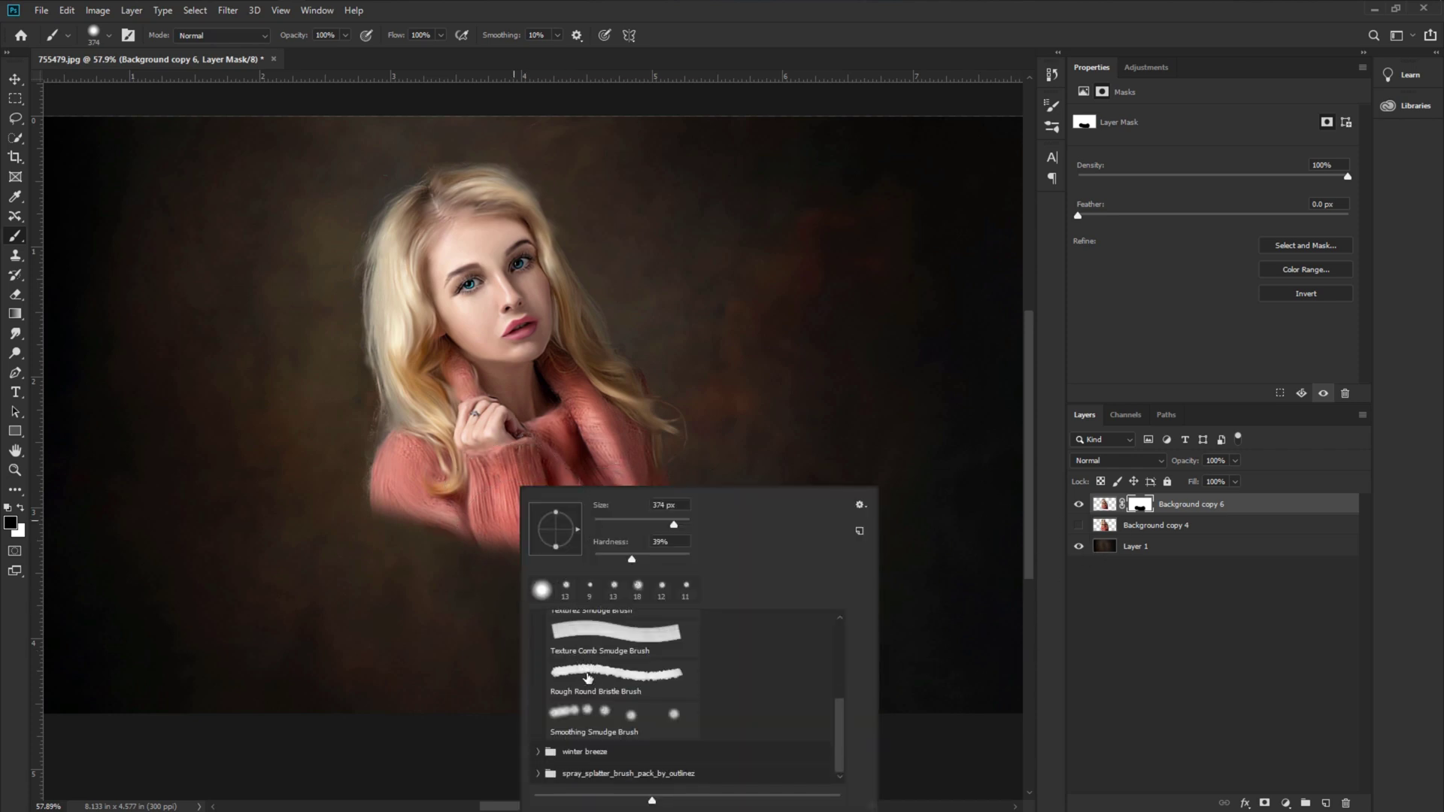
# From the winter breeze brush set, choose Sampled Brush 5
pyautogui.click(538, 752)
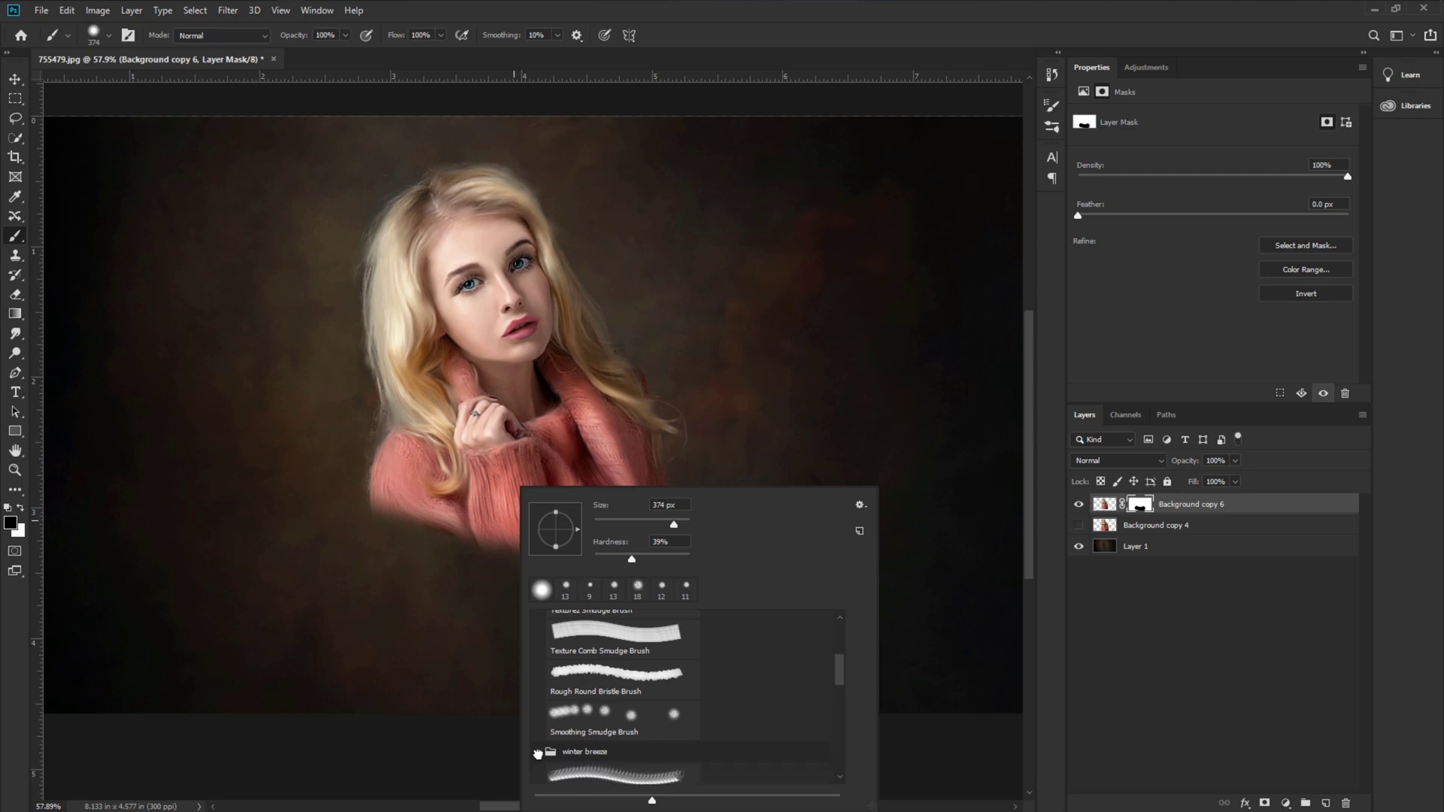
pyautogui.scroll(-5, 632, 775)
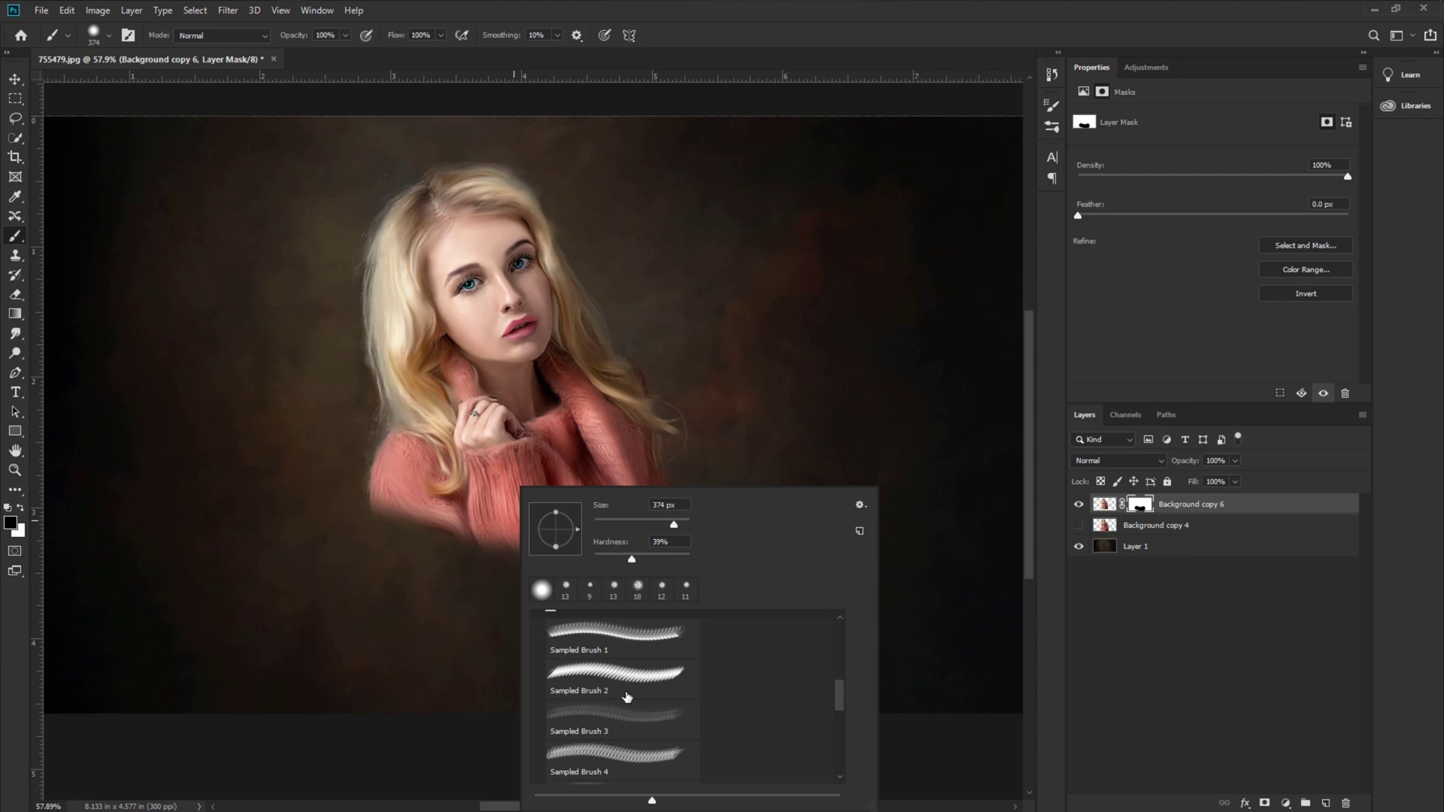
pyautogui.scroll(-1, 627, 697)
pyautogui.click(645, 758)
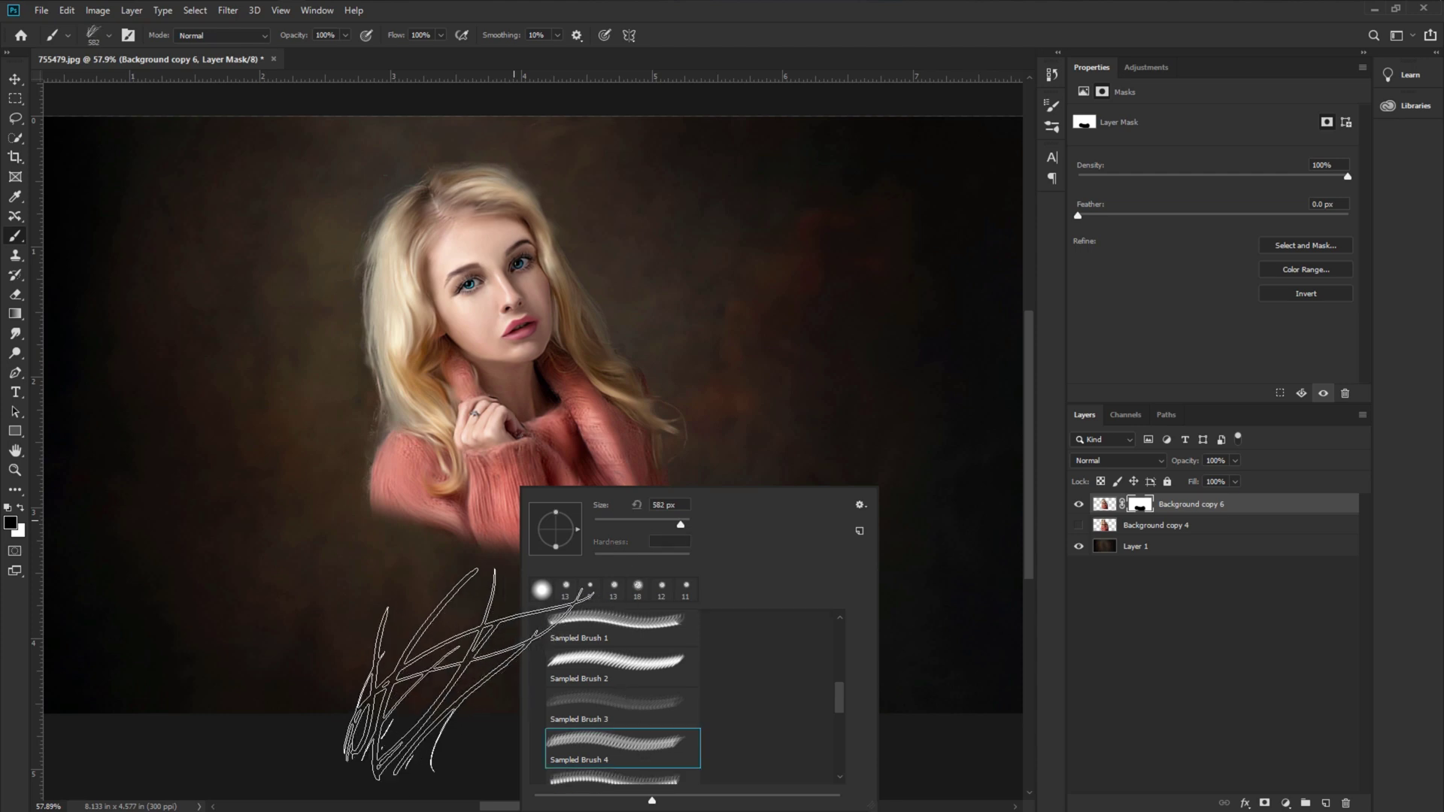
pyautogui.scroll(-3, 662, 749)
pyautogui.click(653, 752)
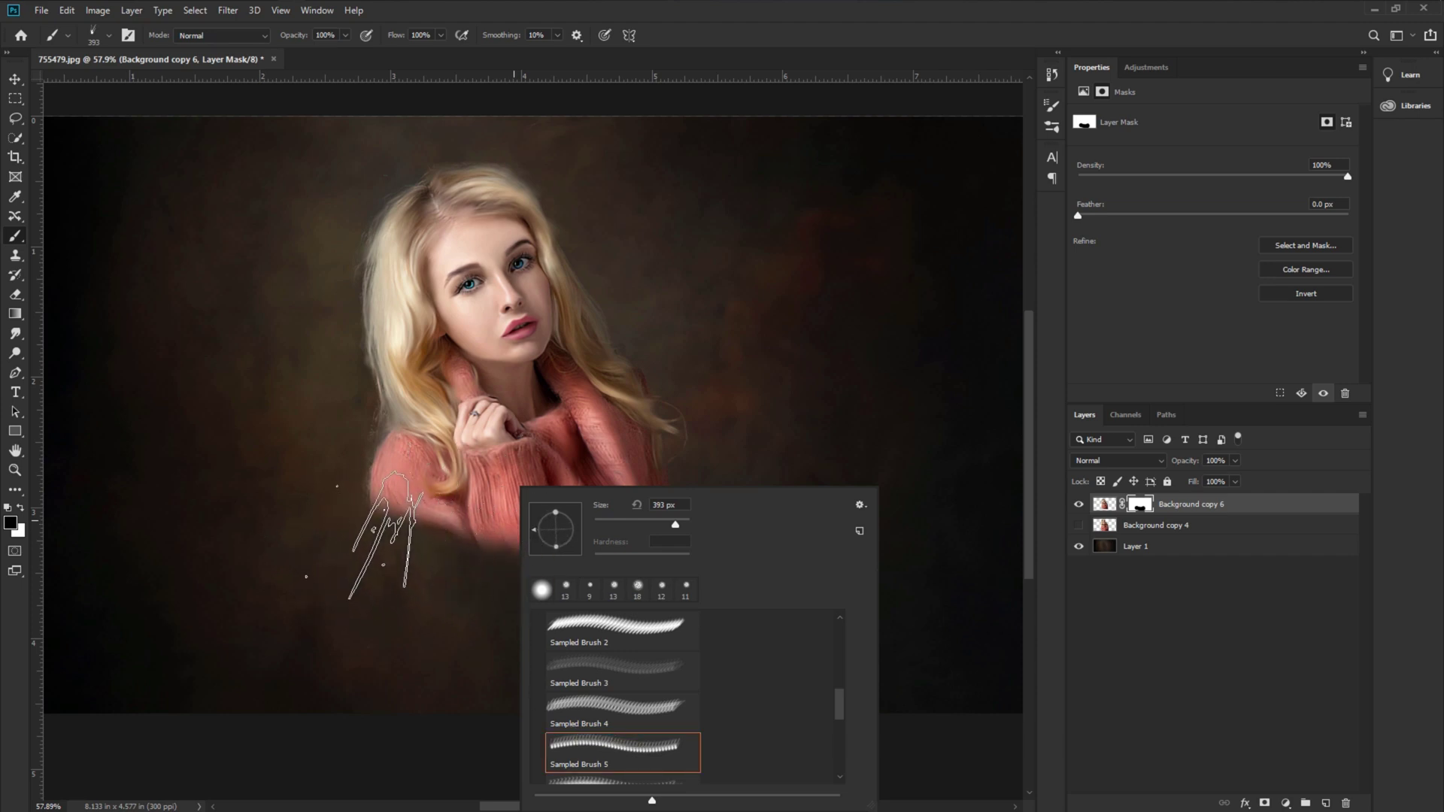
# Stamp pink splatter streaks below the sweater's left edge, undoing a dark test stamp
pyautogui.click(385, 534)
pyautogui.hotkey('ctrl', 'z')
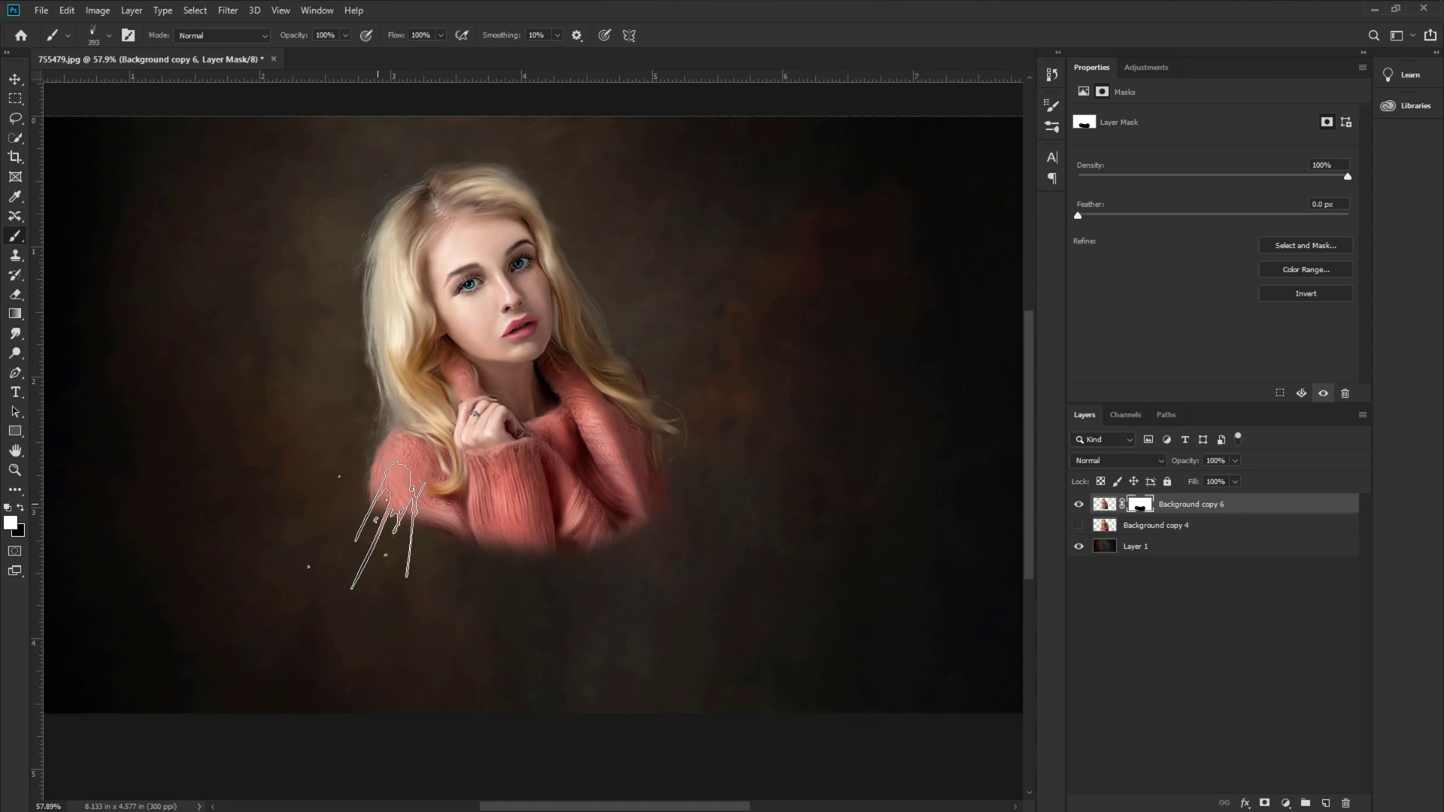
pyautogui.click(377, 504)
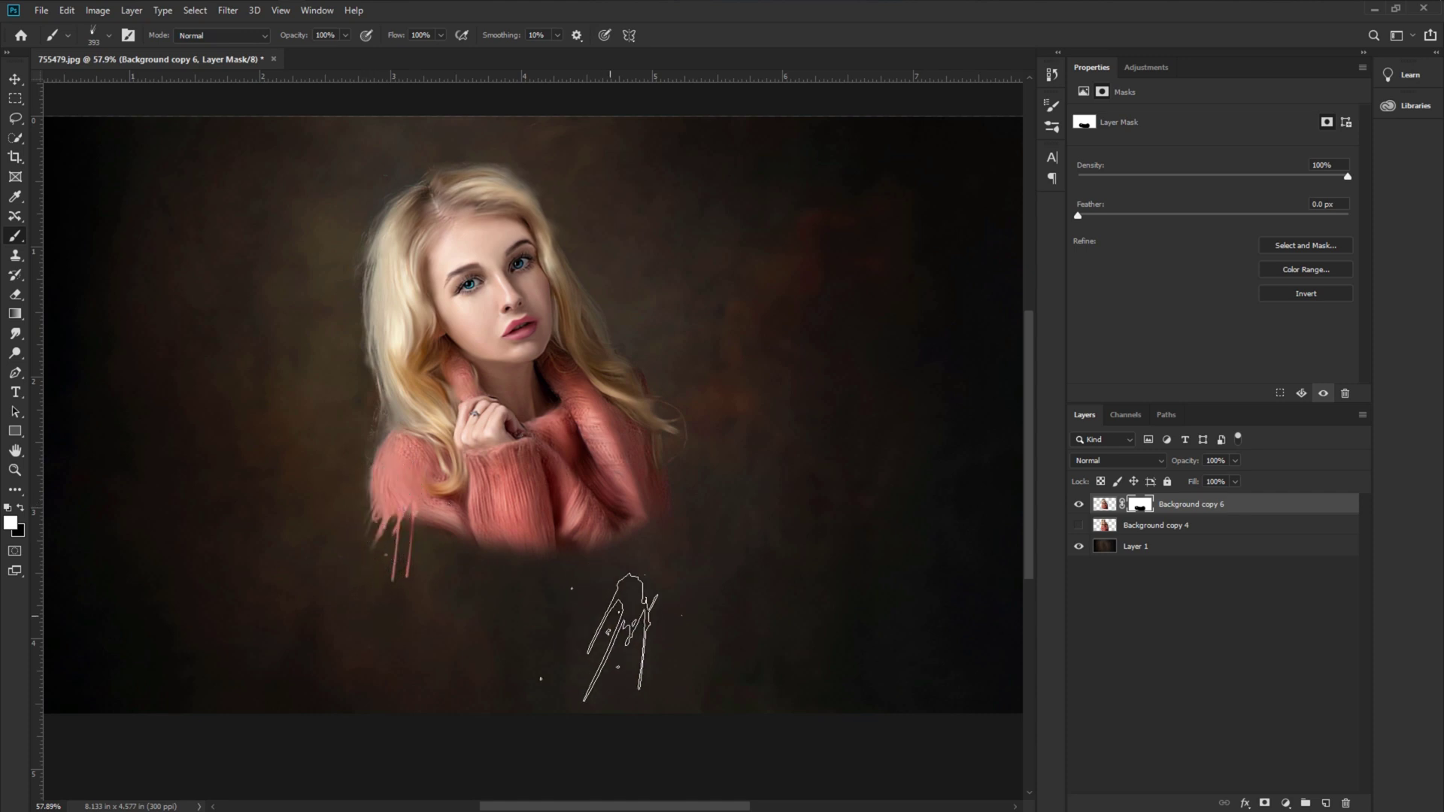
pyautogui.rightClick(445, 490)
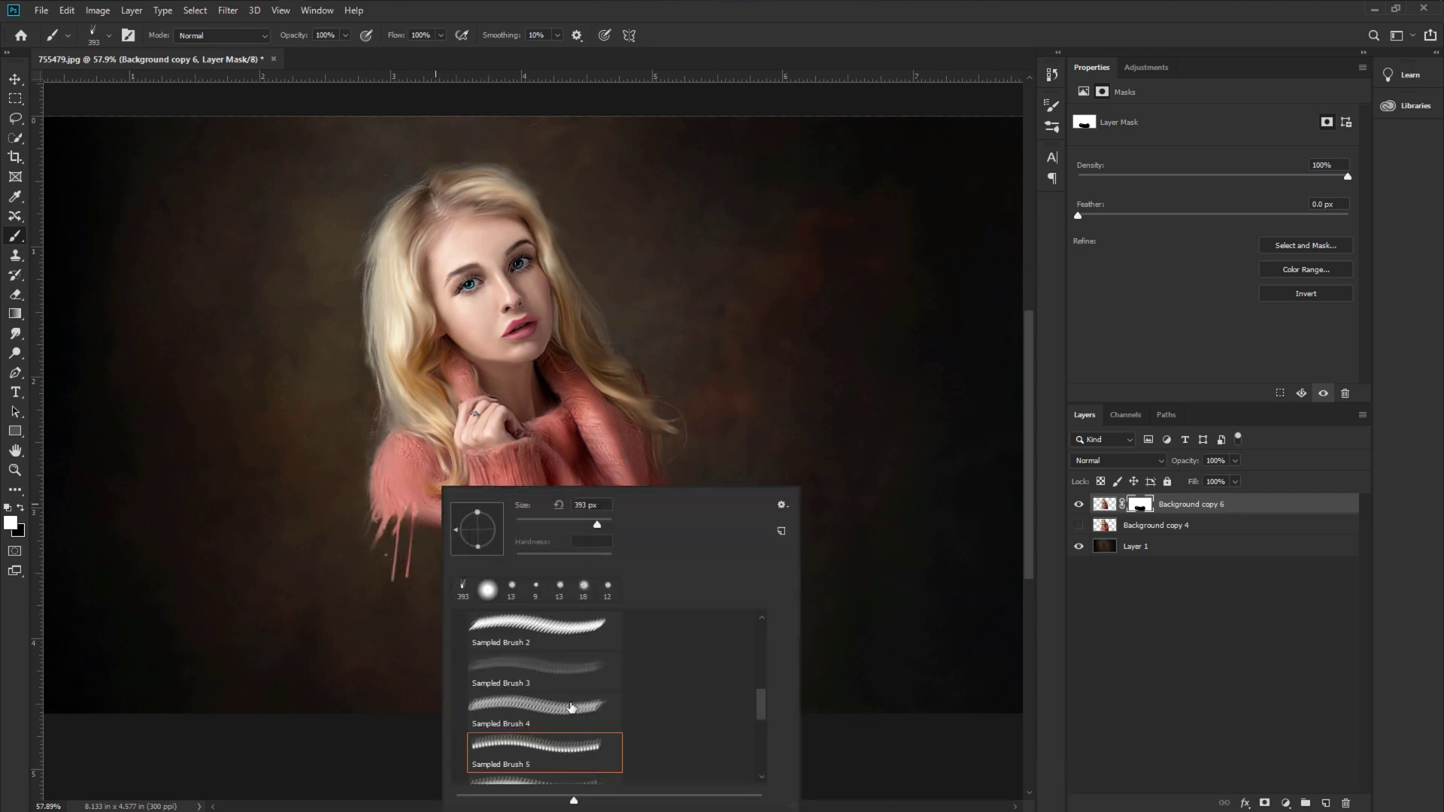
pyautogui.doubleClick(453, 584)
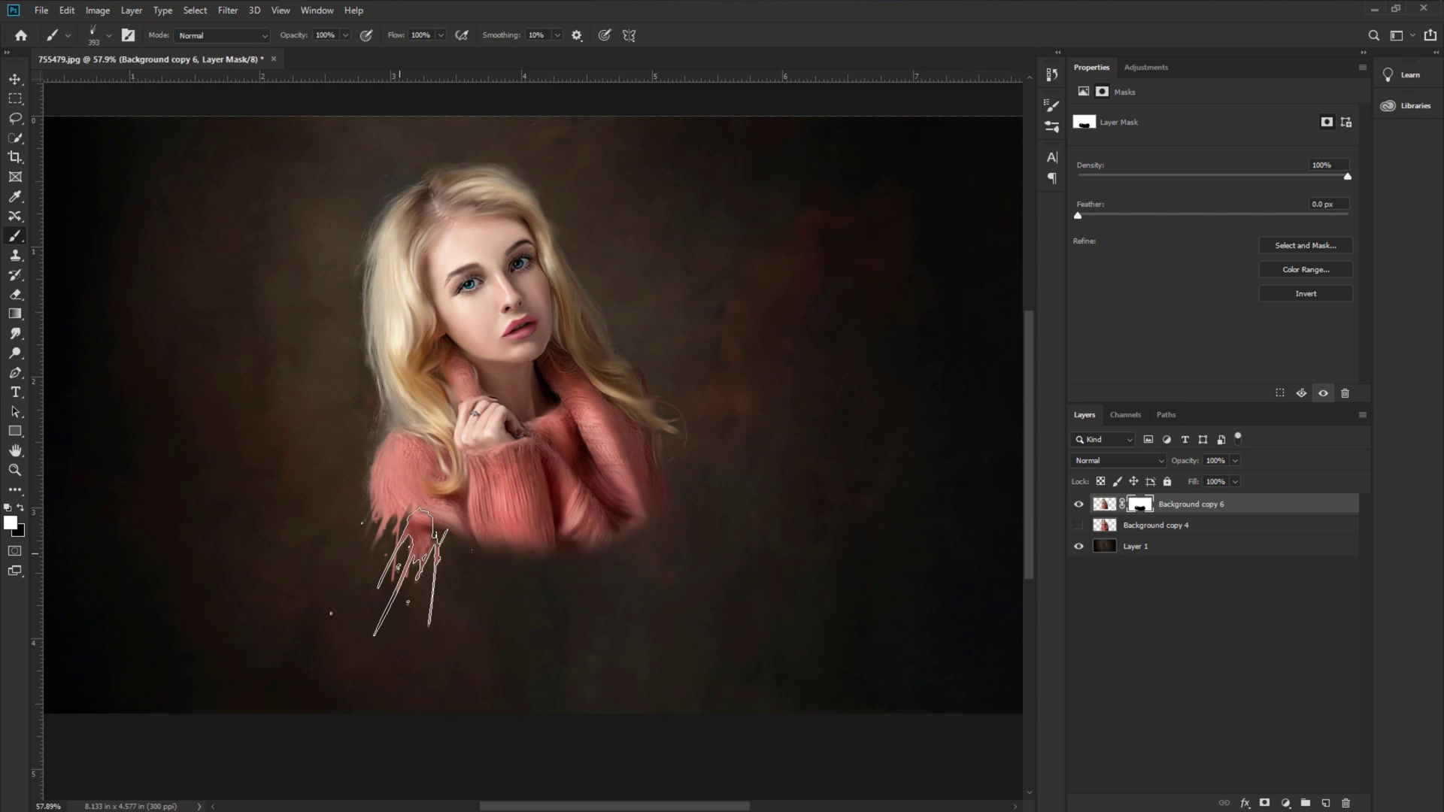
# Stamp four splatter streaks along the sweater's lower edge
pyautogui.rightClick(445, 555)
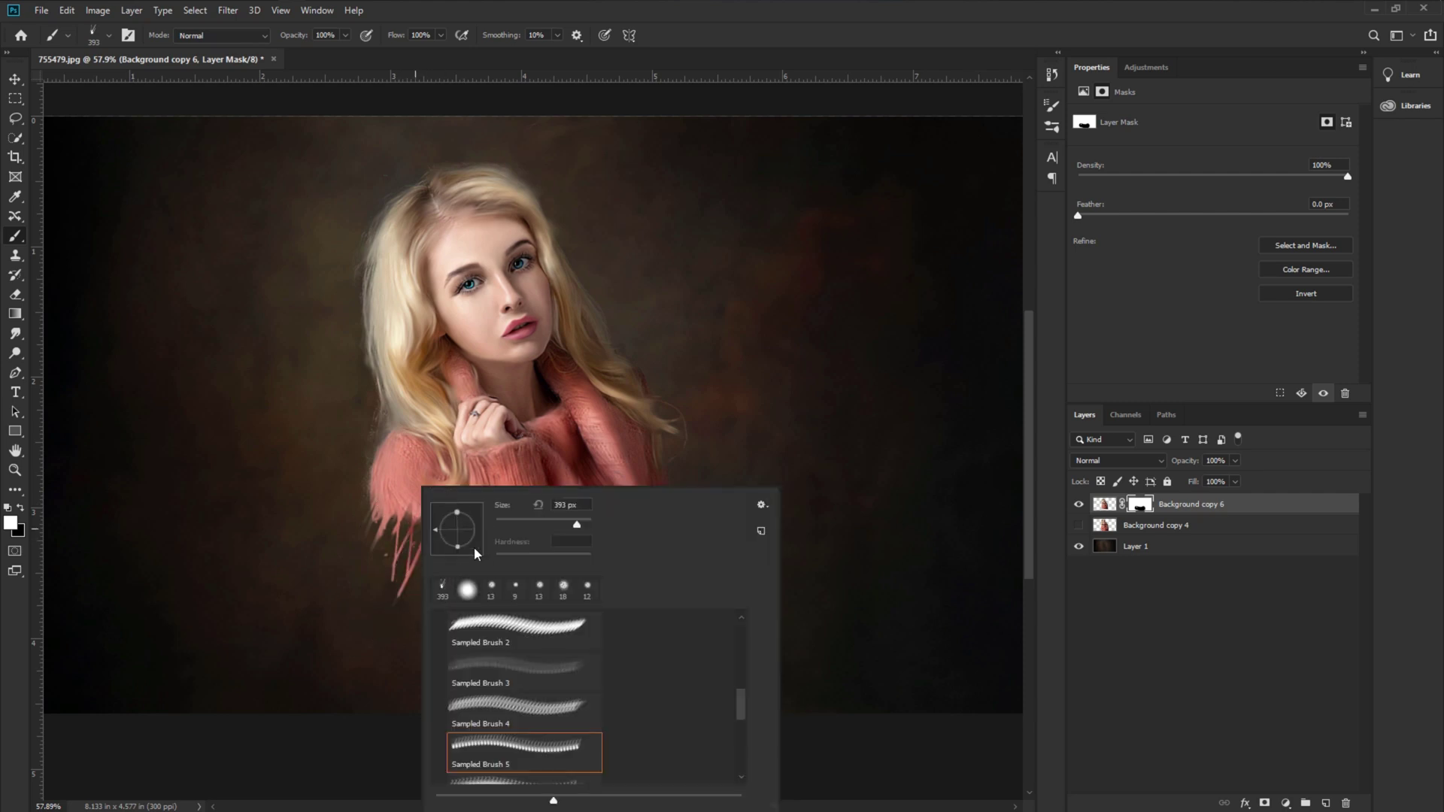
pyautogui.click(393, 543)
pyautogui.click(449, 549)
pyautogui.click(503, 562)
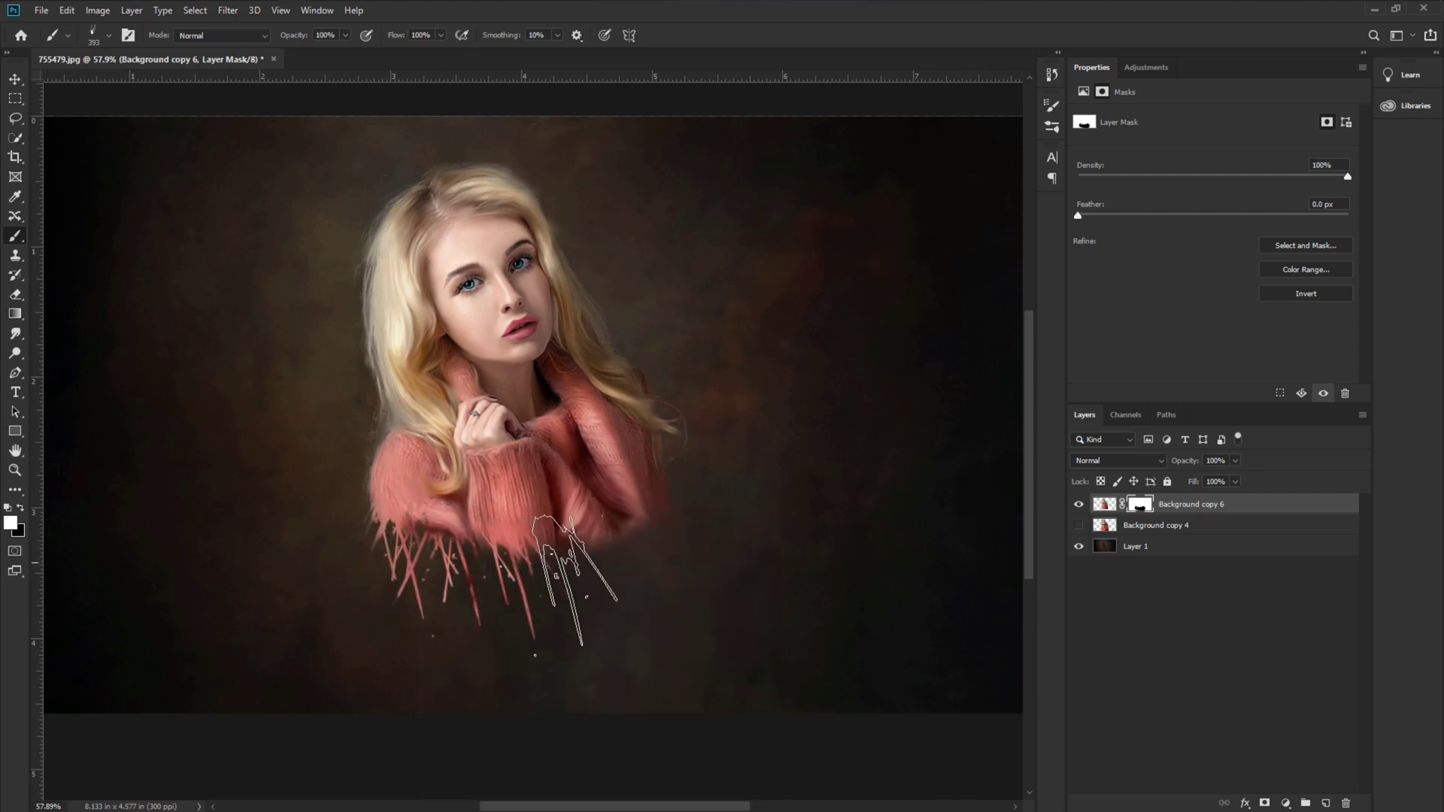
pyautogui.click(558, 549)
# Switch back to Sampled Brush 4 and shrink it to about 471 px
pyautogui.rightClick(656, 526)
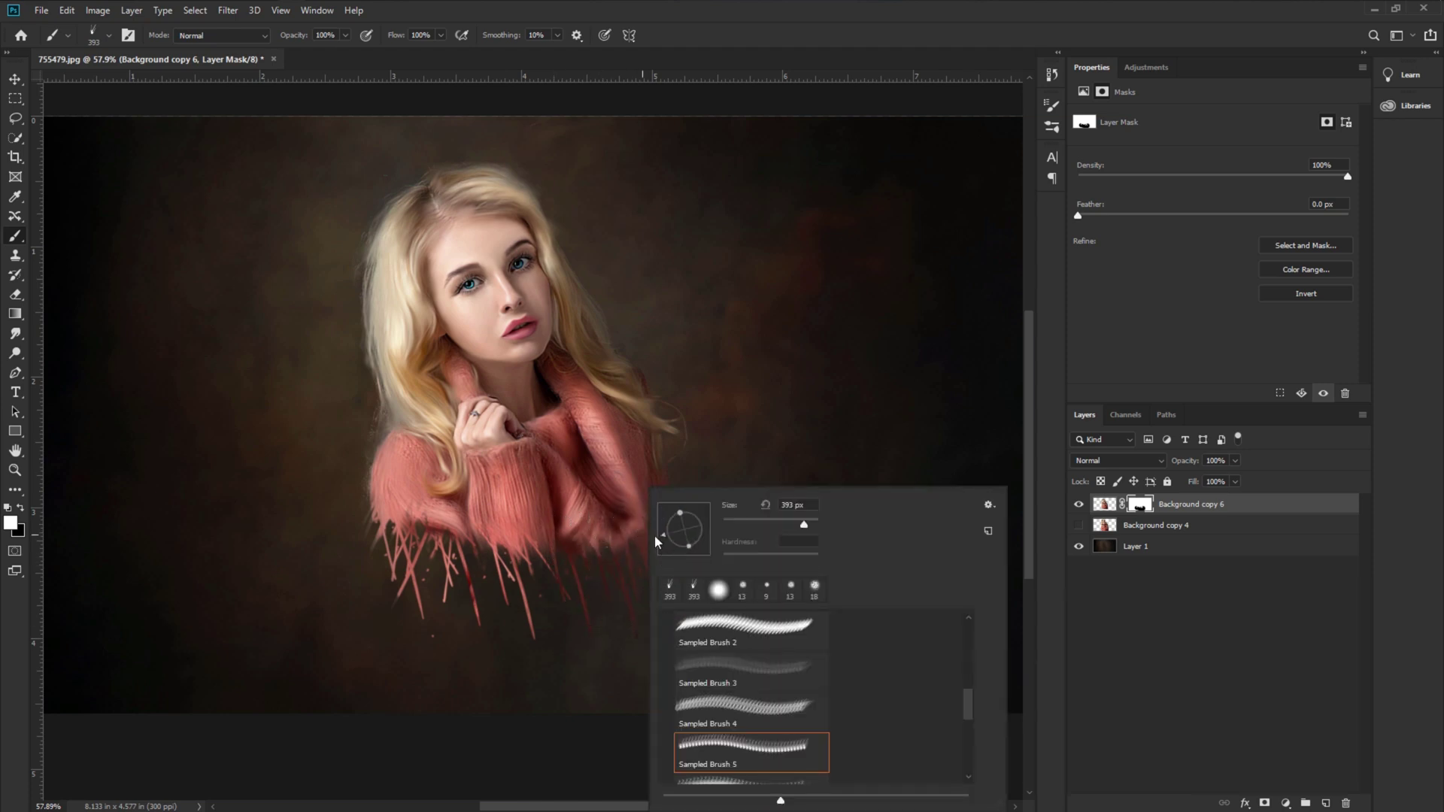
pyautogui.press('Escape')
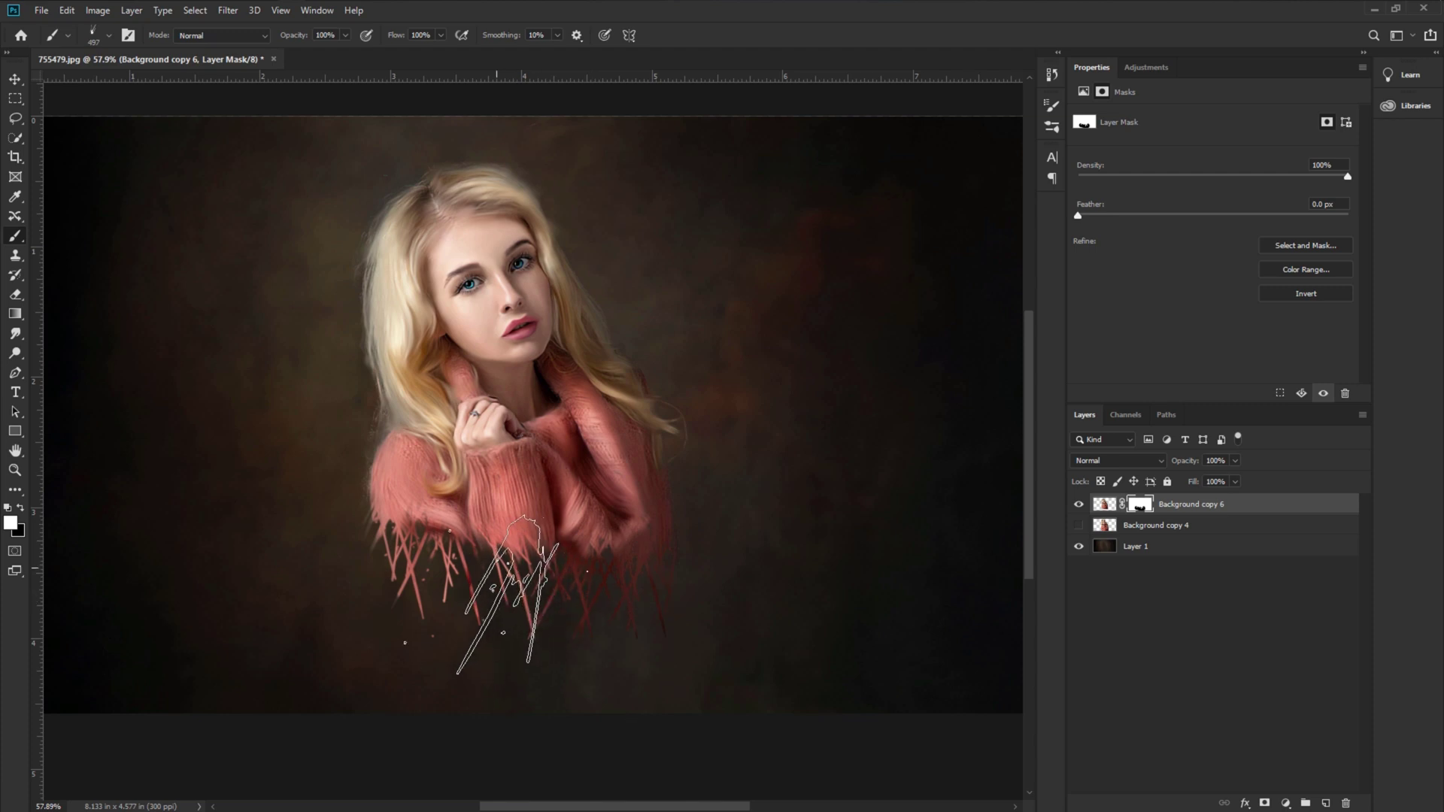
pyautogui.rightClick(562, 617)
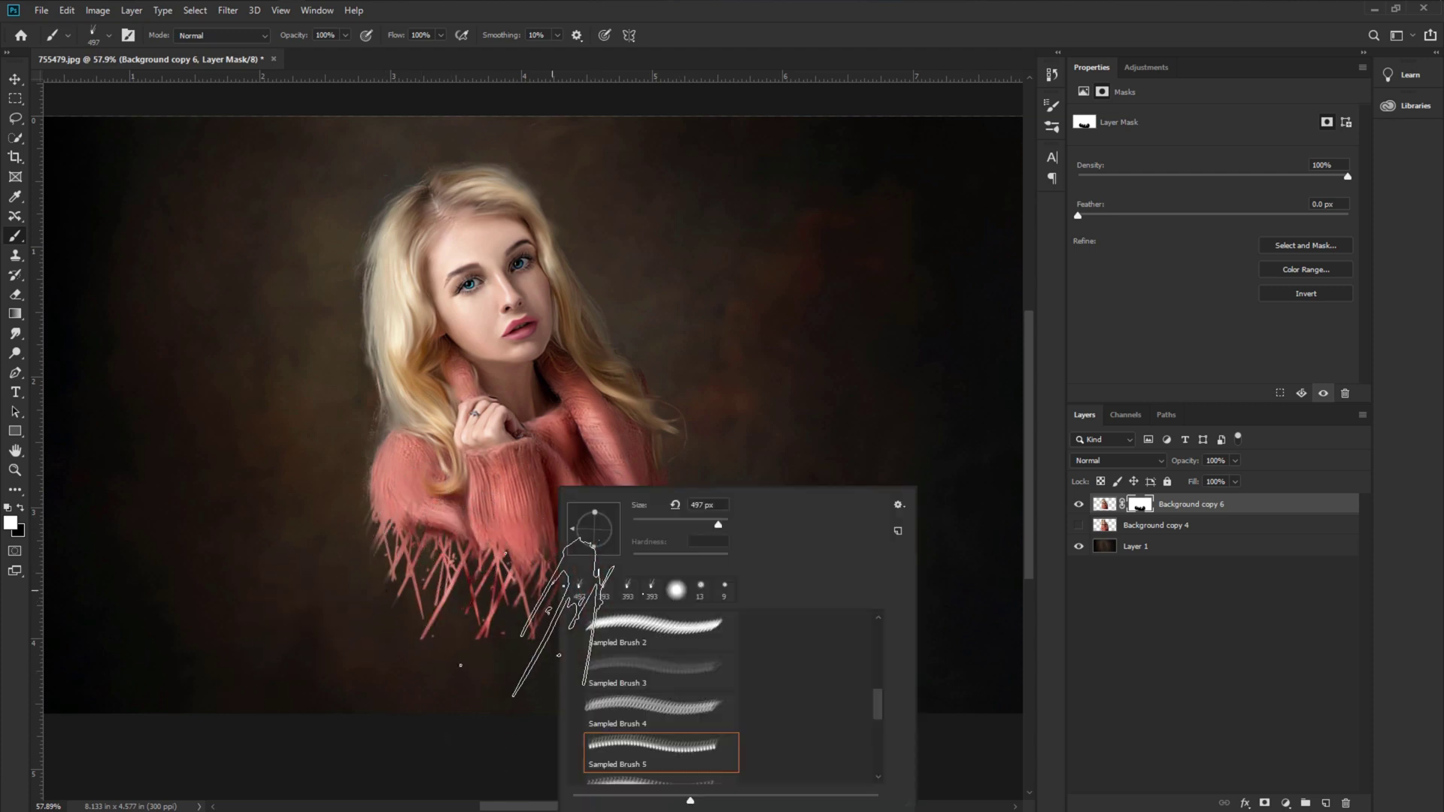
pyautogui.scroll(-6, 706, 694)
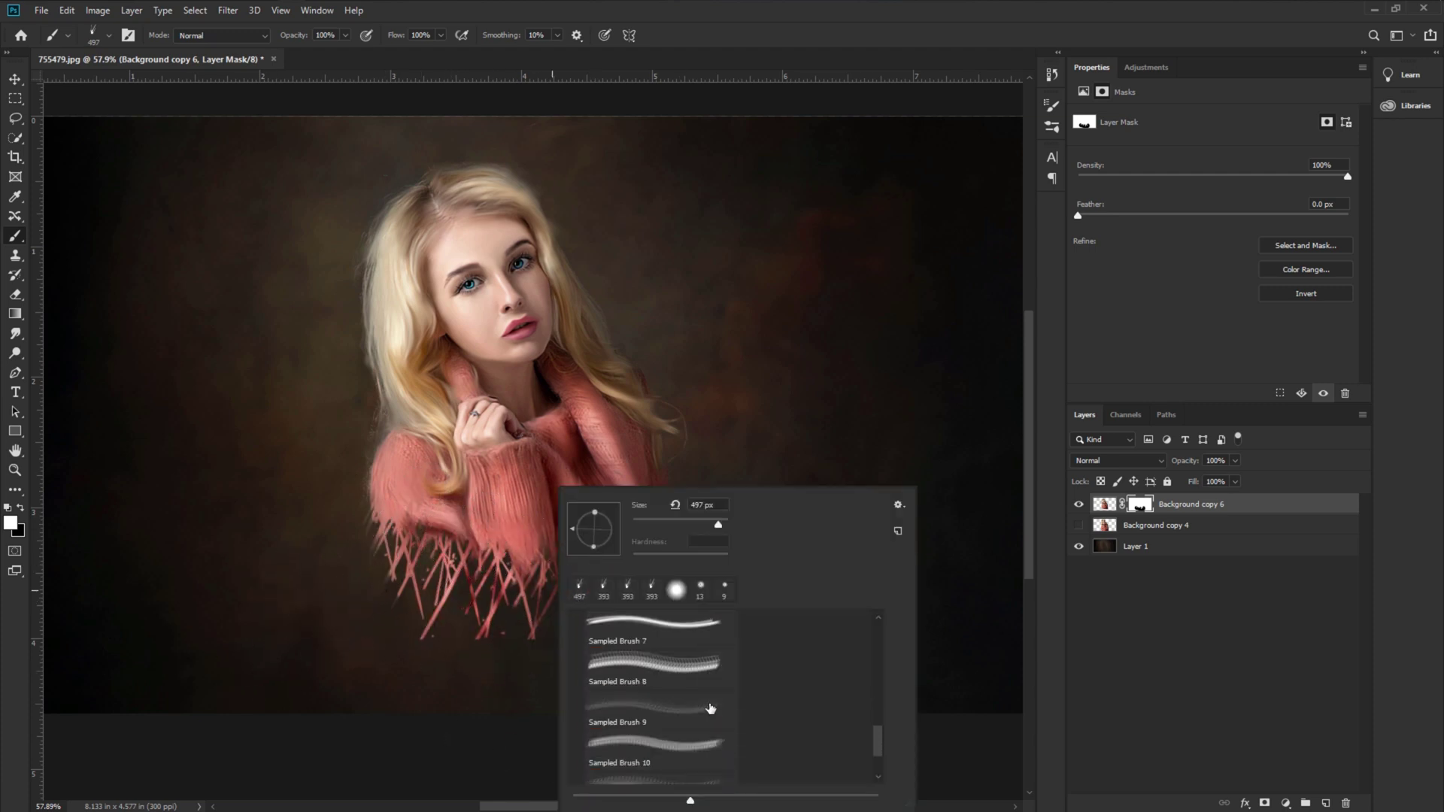
pyautogui.scroll(6, 710, 708)
pyautogui.click(698, 683)
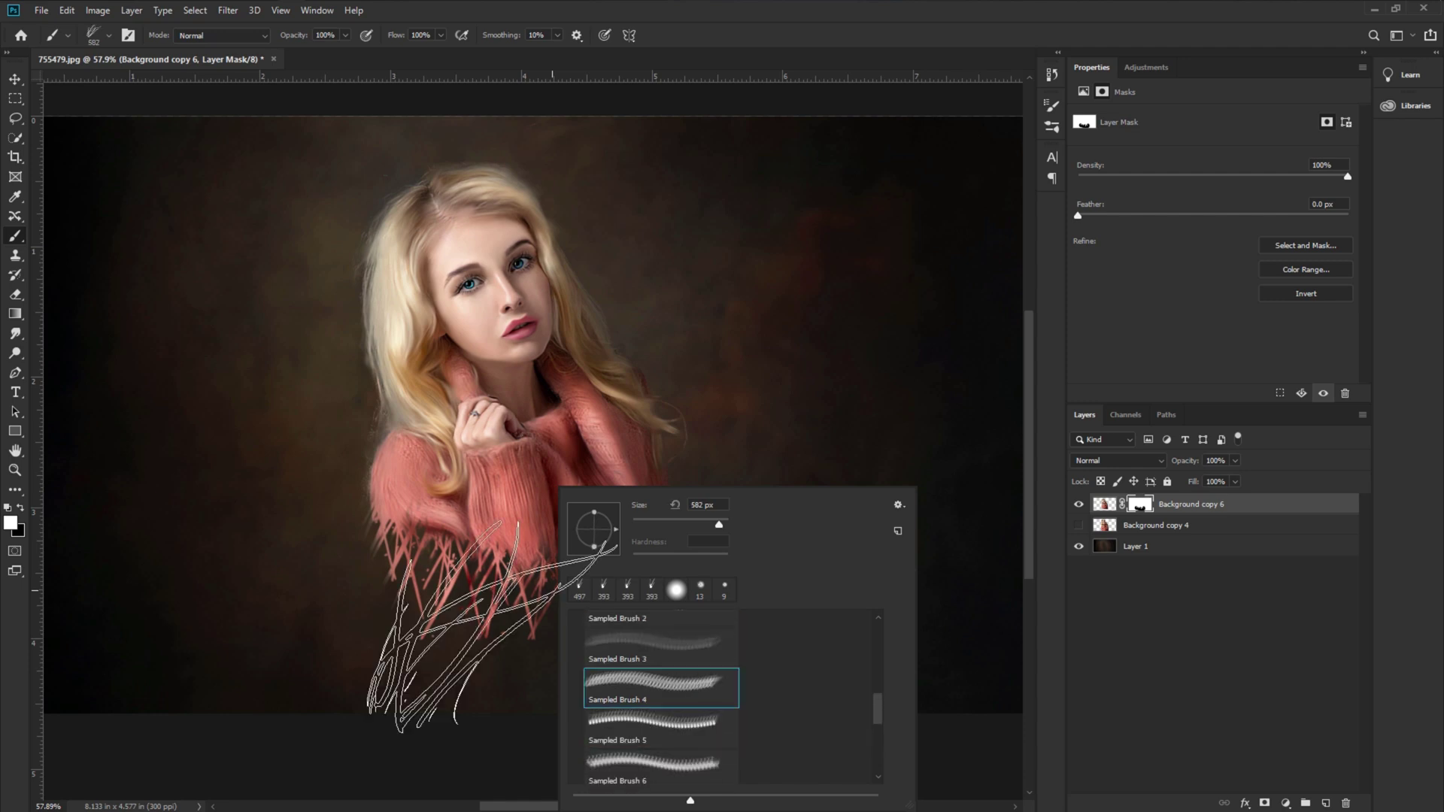
pyautogui.rightClick(473, 550)
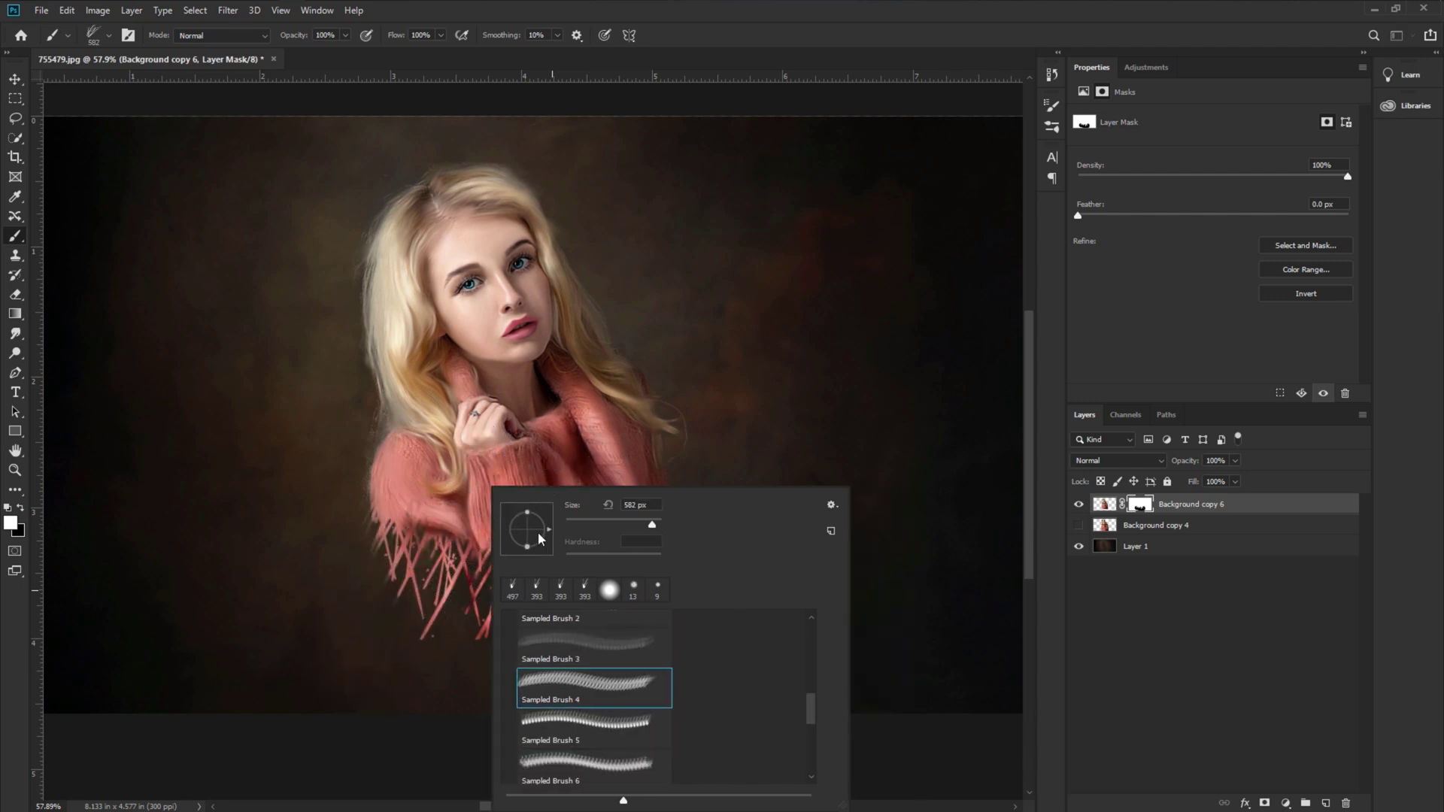
pyautogui.moveTo(387, 553); pyautogui.dragTo(354, 563)
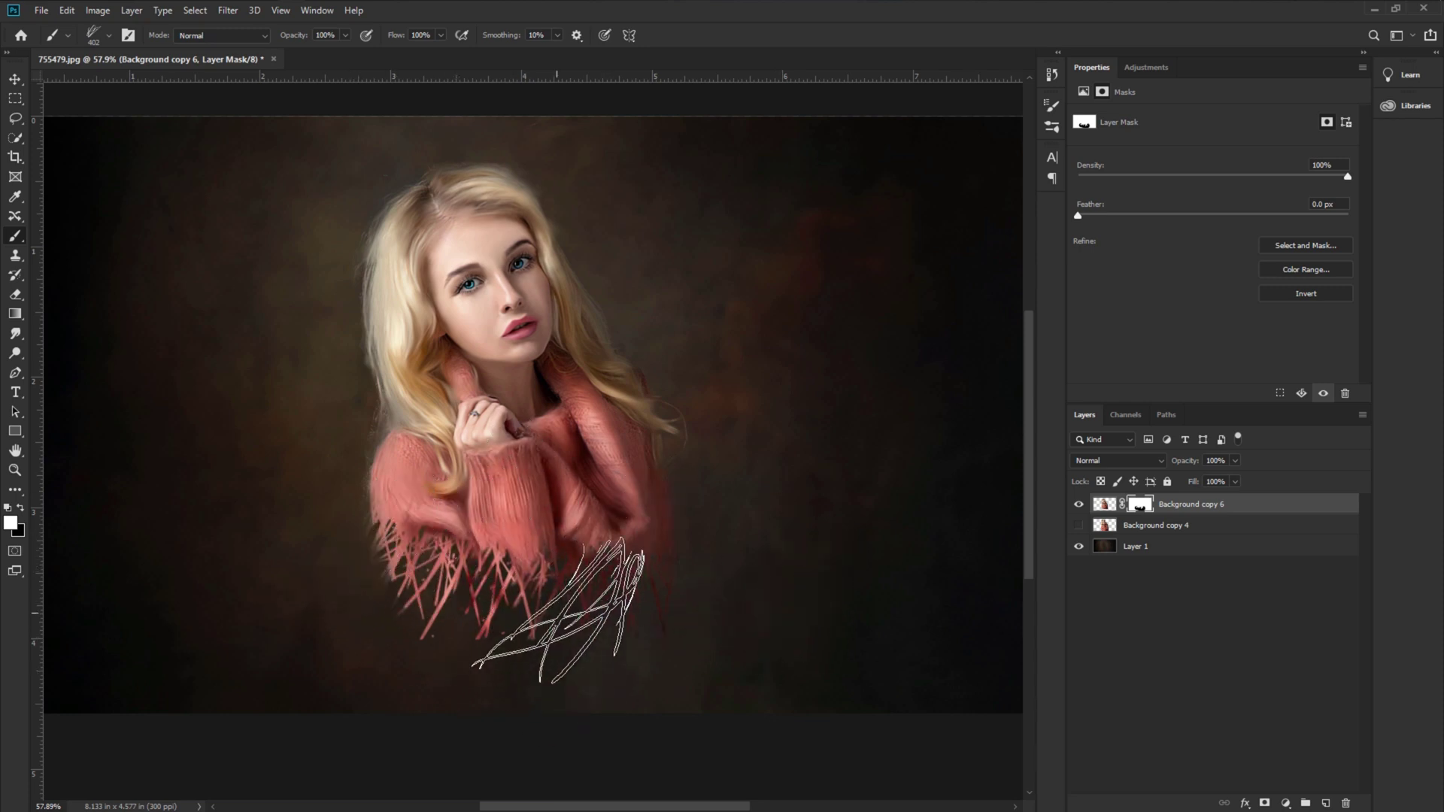
# Change the brush to Sampled Brush 1
pyautogui.rightClick(402, 538)
pyautogui.scroll(3, 550, 684)
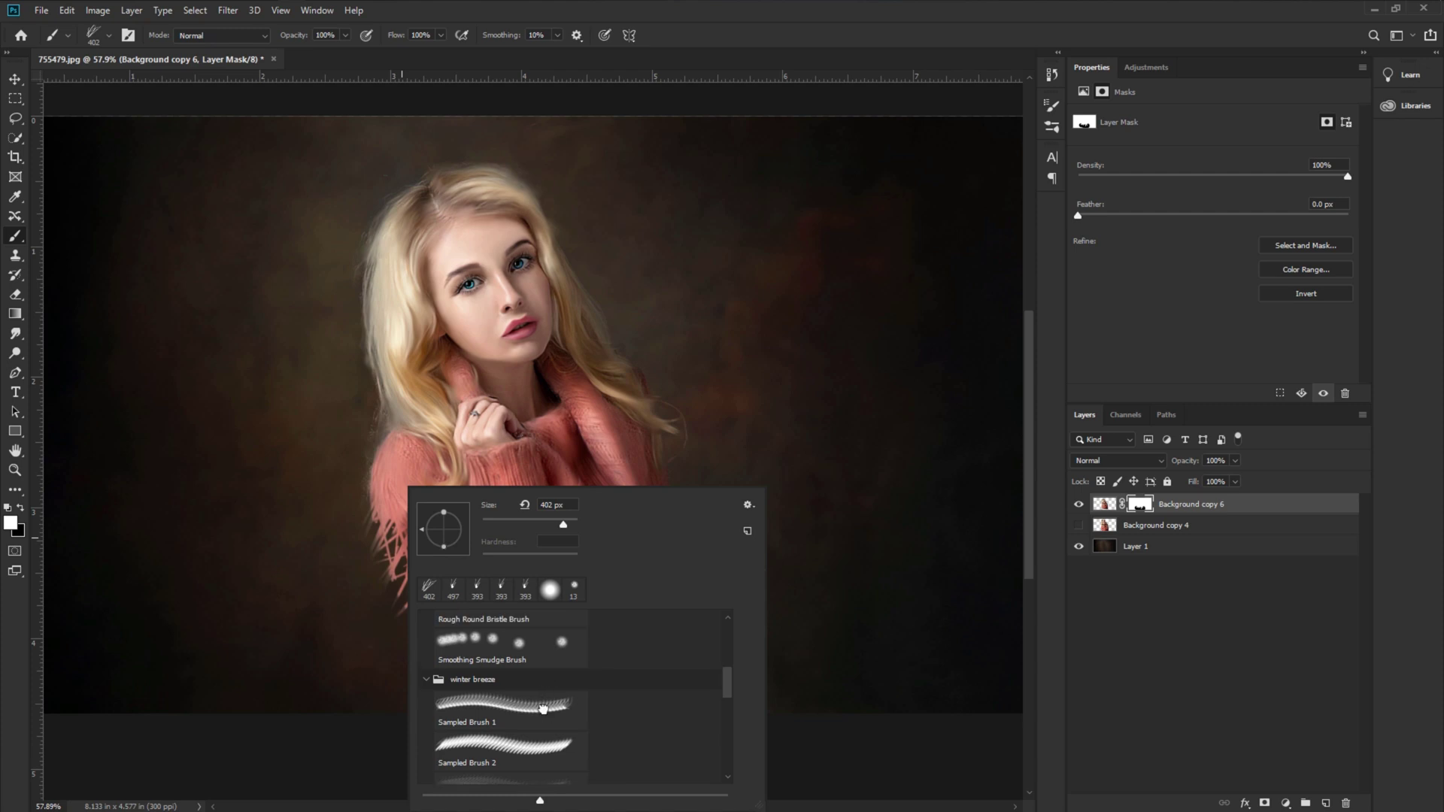
pyautogui.click(543, 708)
pyautogui.click(412, 571)
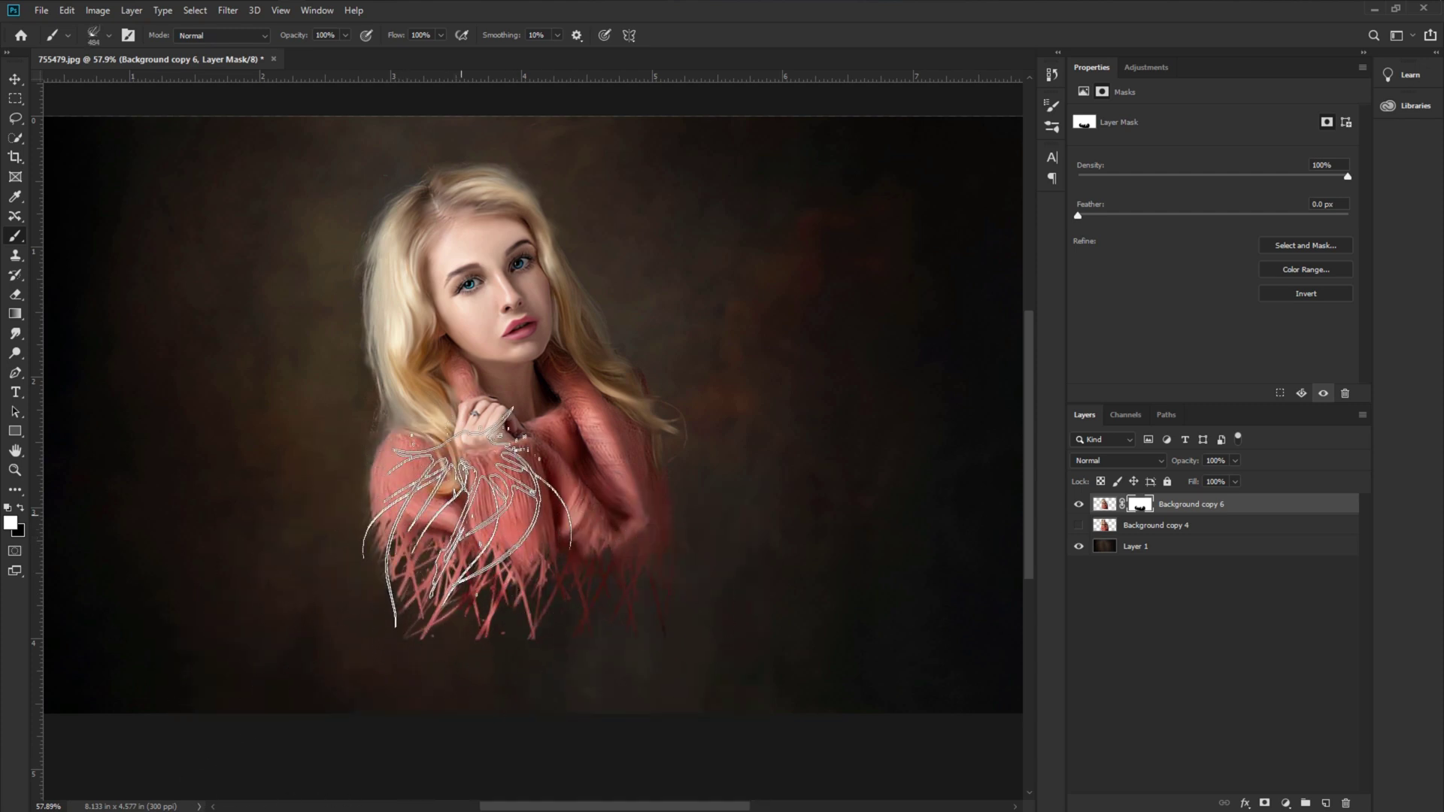
pyautogui.rightClick(475, 547)
pyautogui.click(426, 546)
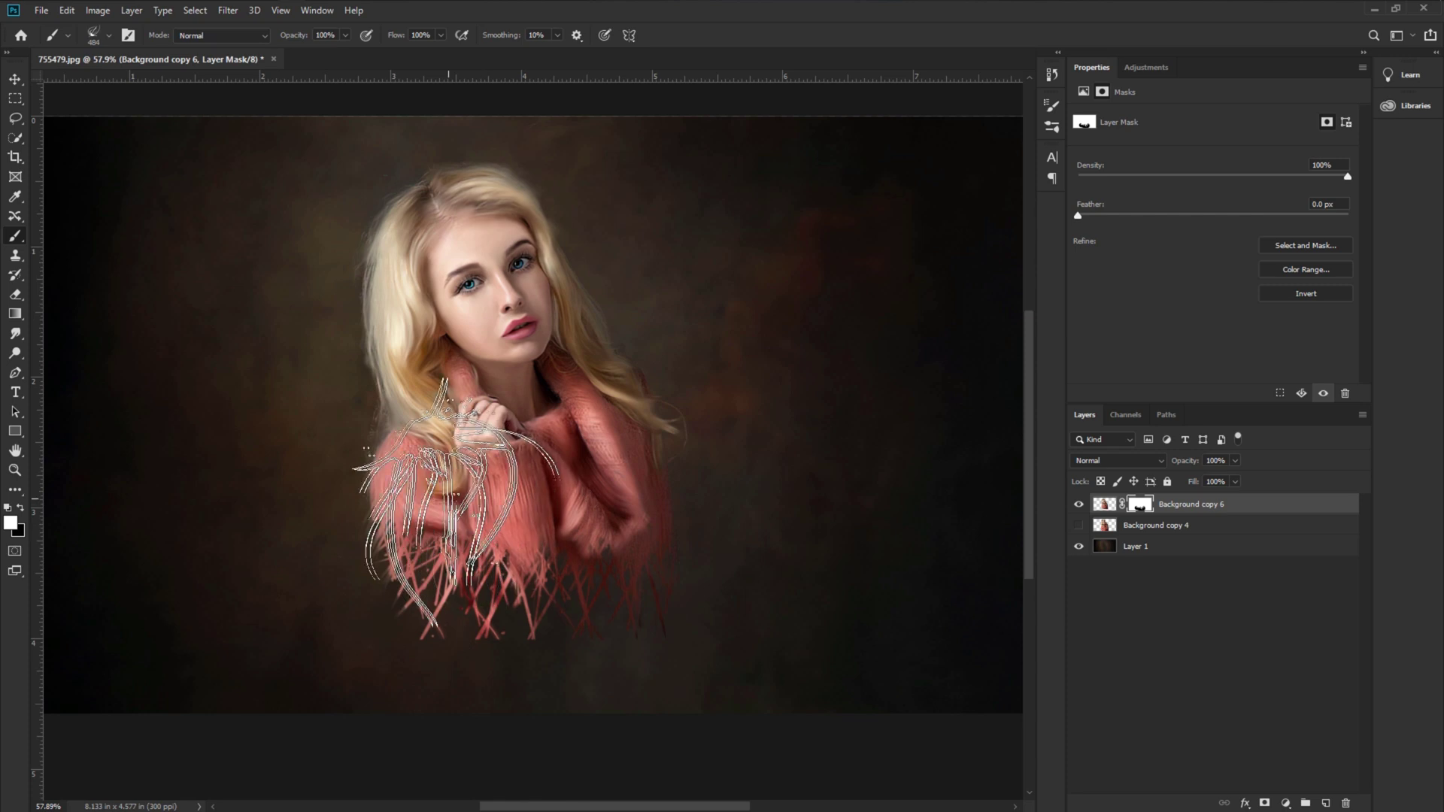
# With a 390 px splatter brush, reveal more sweater fringe near the sleeve bottom
pyautogui.rightClick(689, 527)
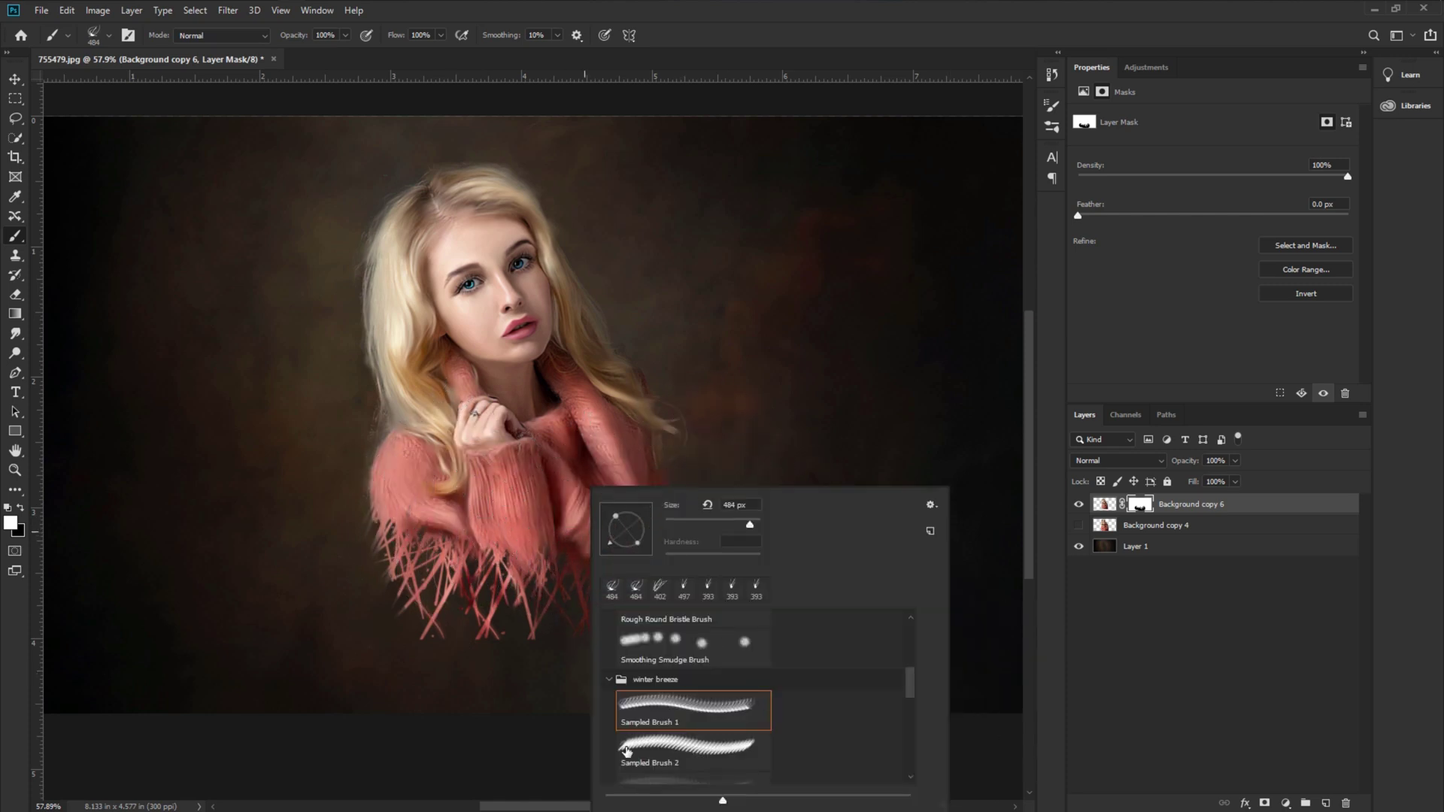
pyautogui.scroll(-10, 672, 757)
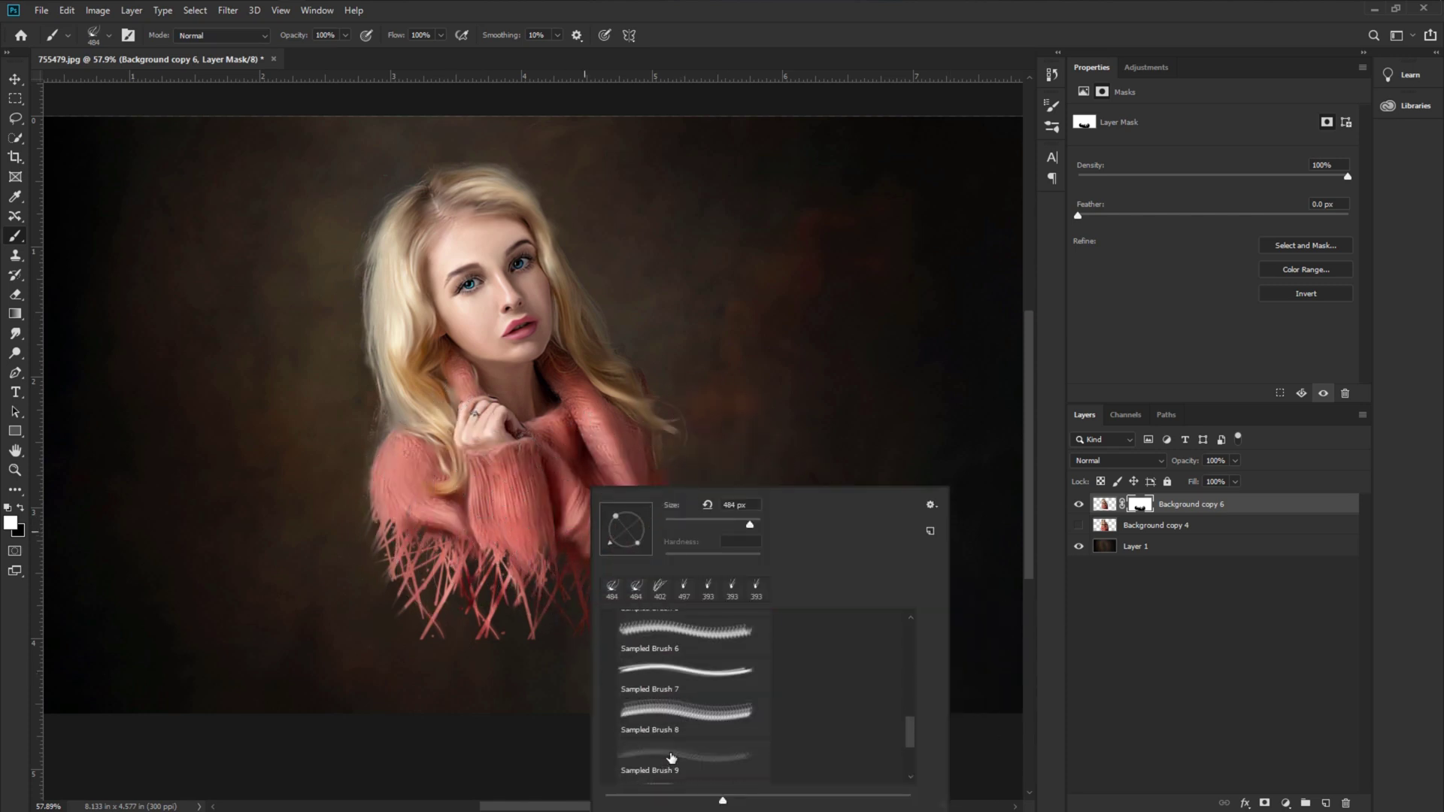
pyautogui.click(671, 757)
pyautogui.moveTo(440, 504); pyautogui.dragTo(366, 515)
pyautogui.rightClick(455, 508)
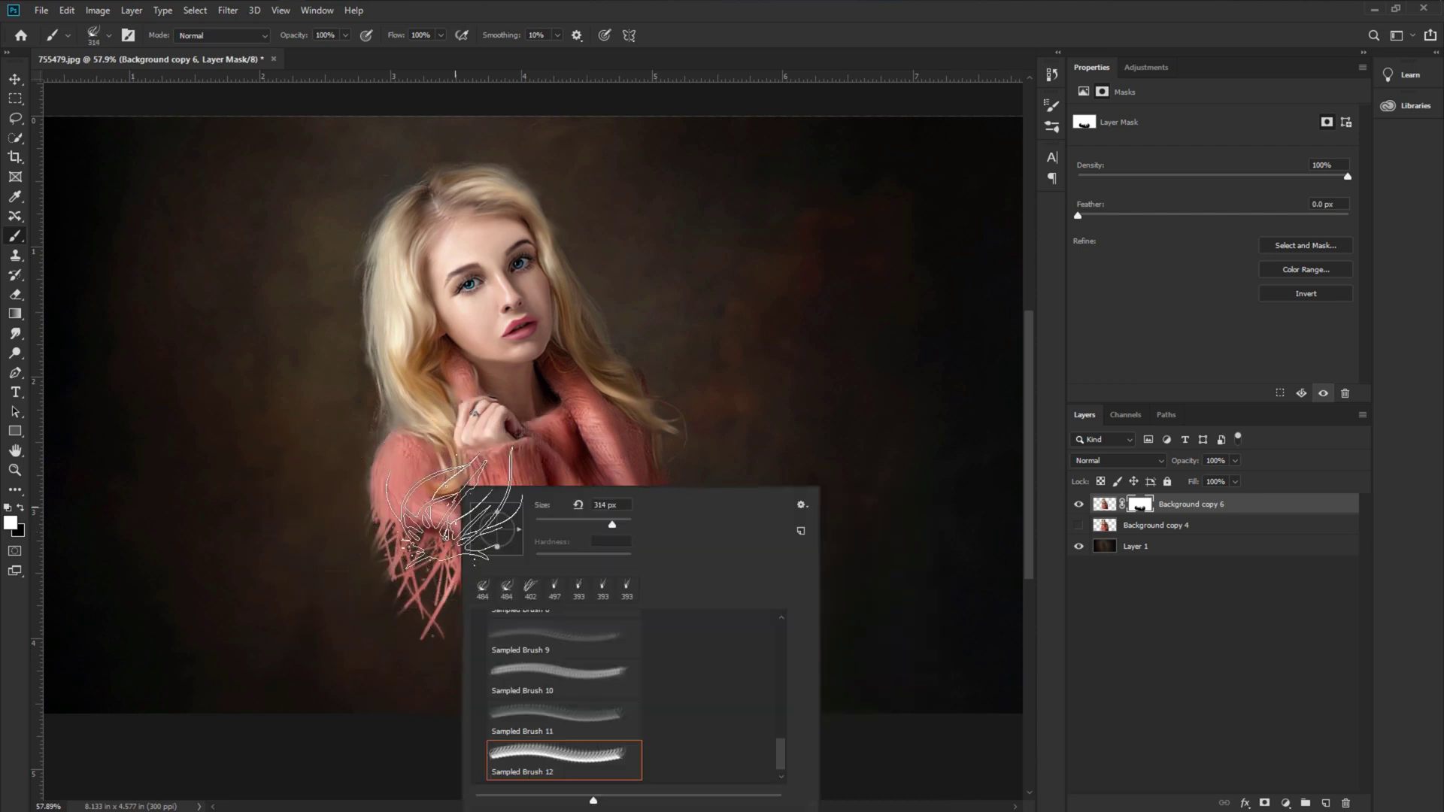
pyautogui.click(564, 718)
pyautogui.click(422, 557)
pyautogui.moveTo(447, 543); pyautogui.dragTo(406, 545)
pyautogui.click(524, 549)
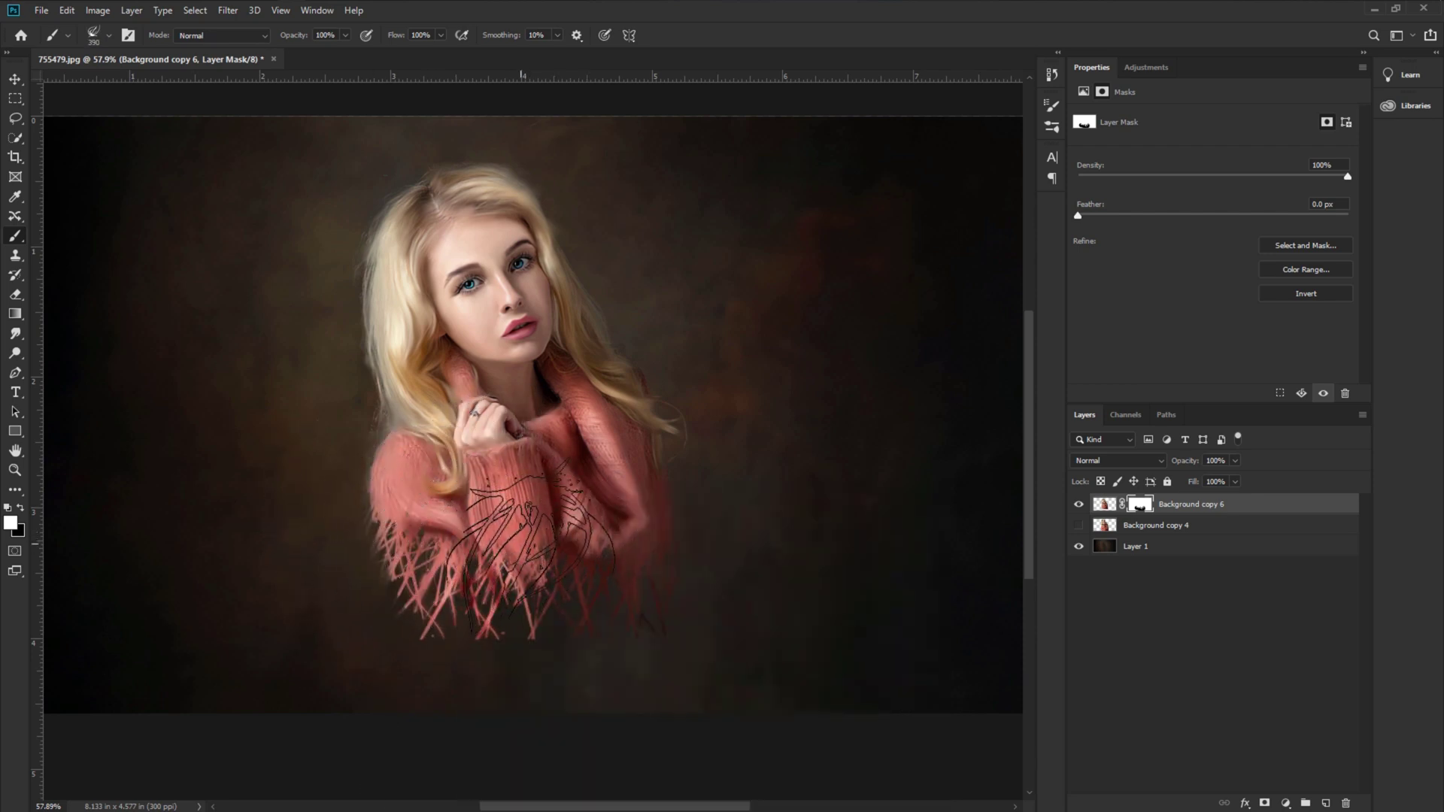
pyautogui.click(566, 547)
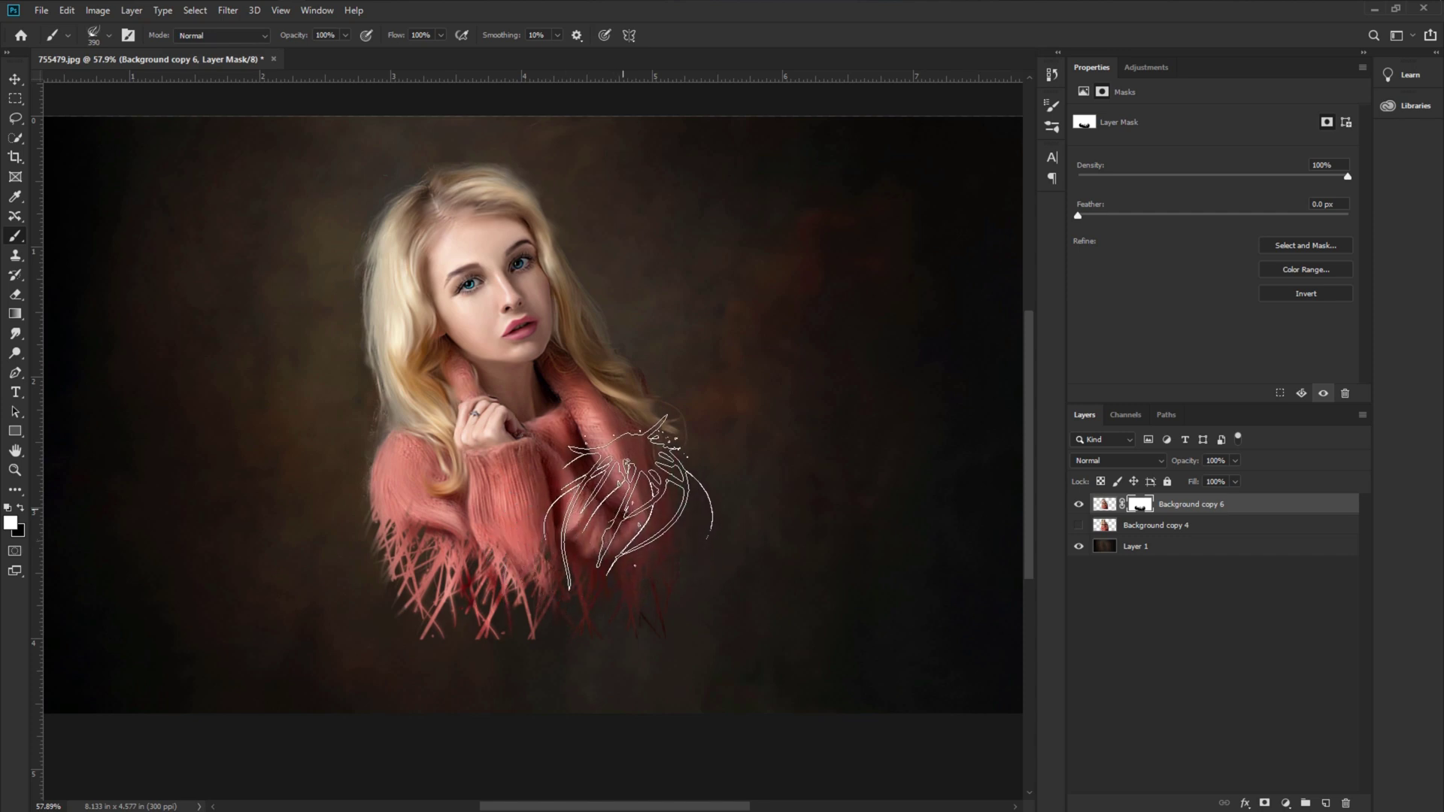
# Scroll the brush presets to the top and expand the General Brushes set
pyautogui.rightClick(519, 485)
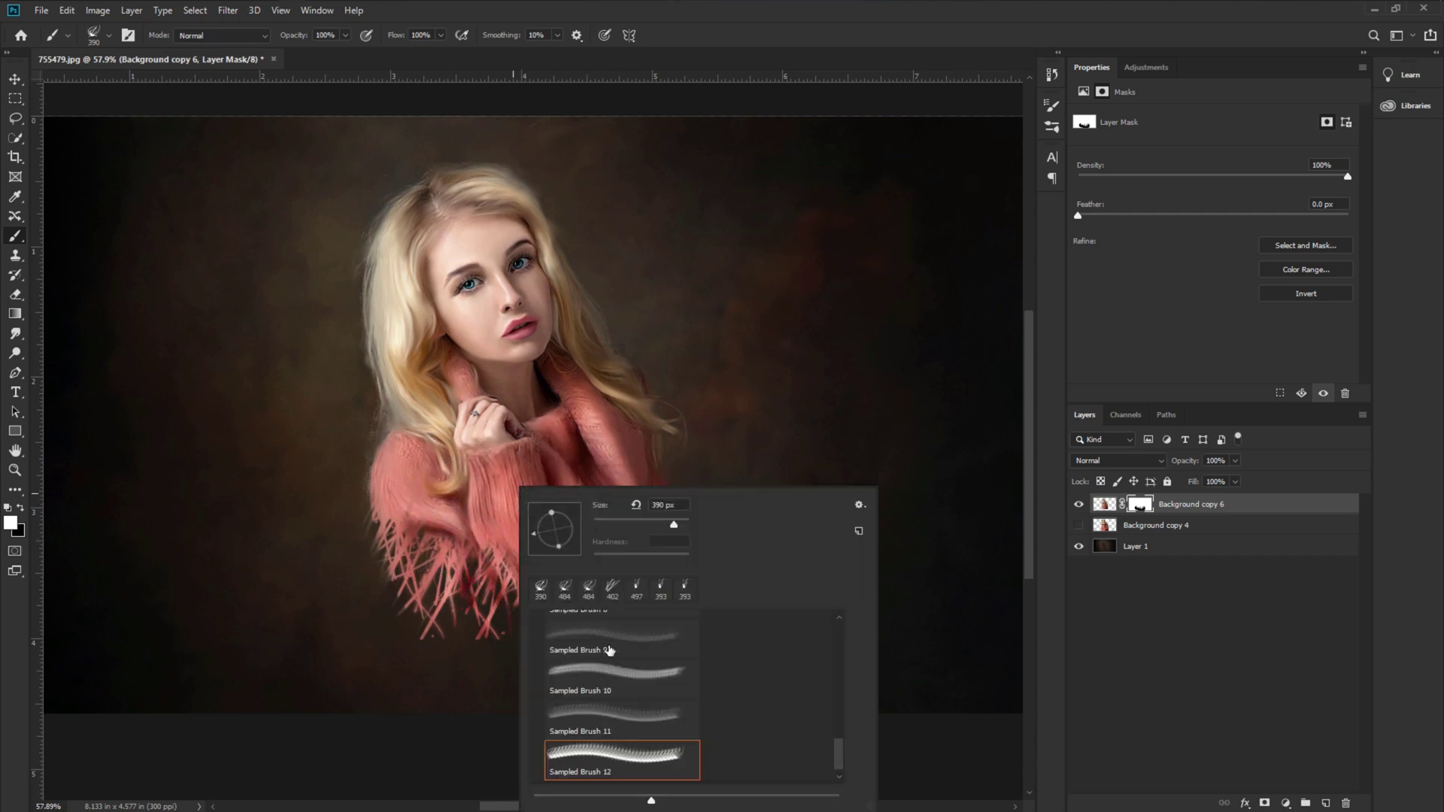
pyautogui.scroll(10, 610, 650)
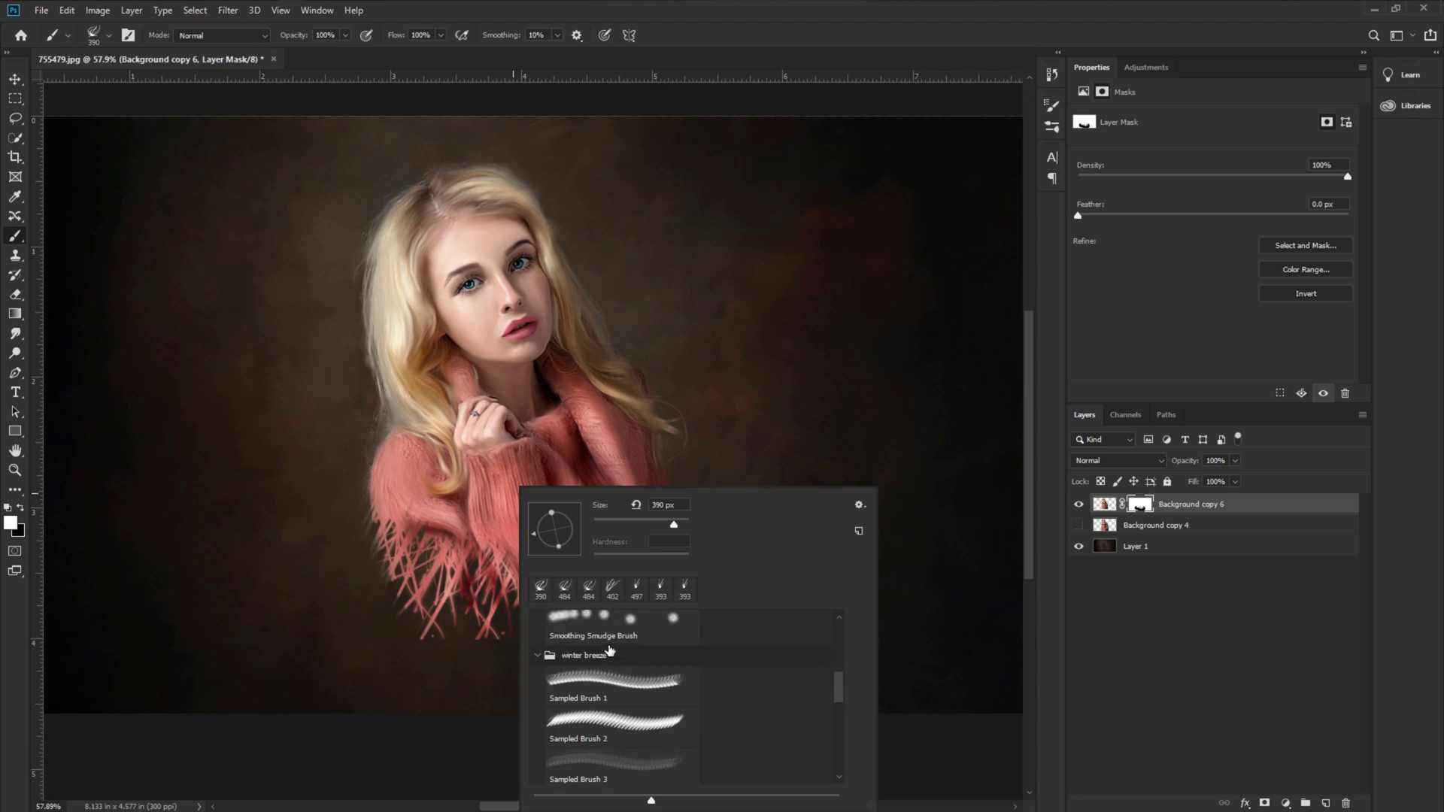
pyautogui.moveTo(836, 683); pyautogui.dragTo(837, 614)
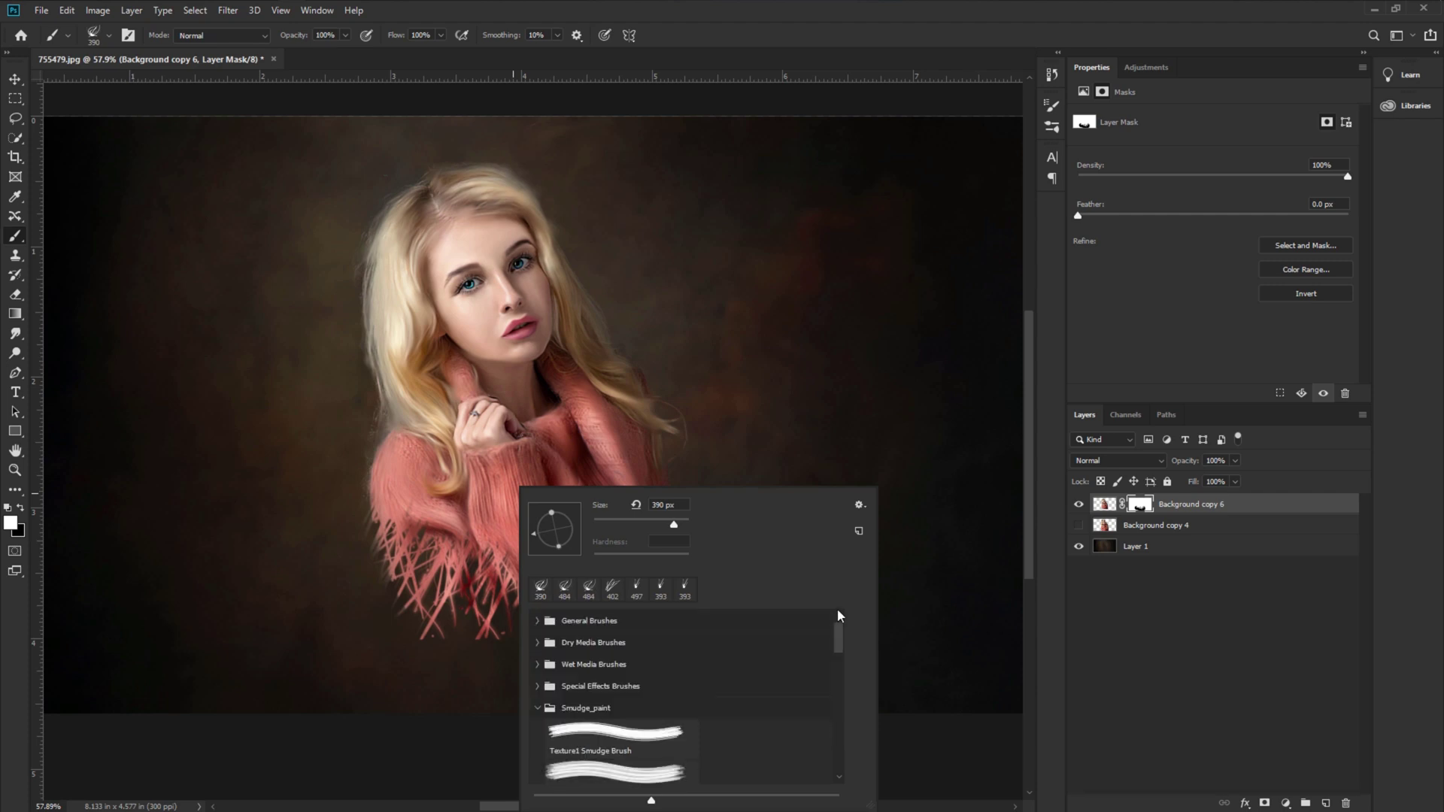
pyautogui.click(543, 623)
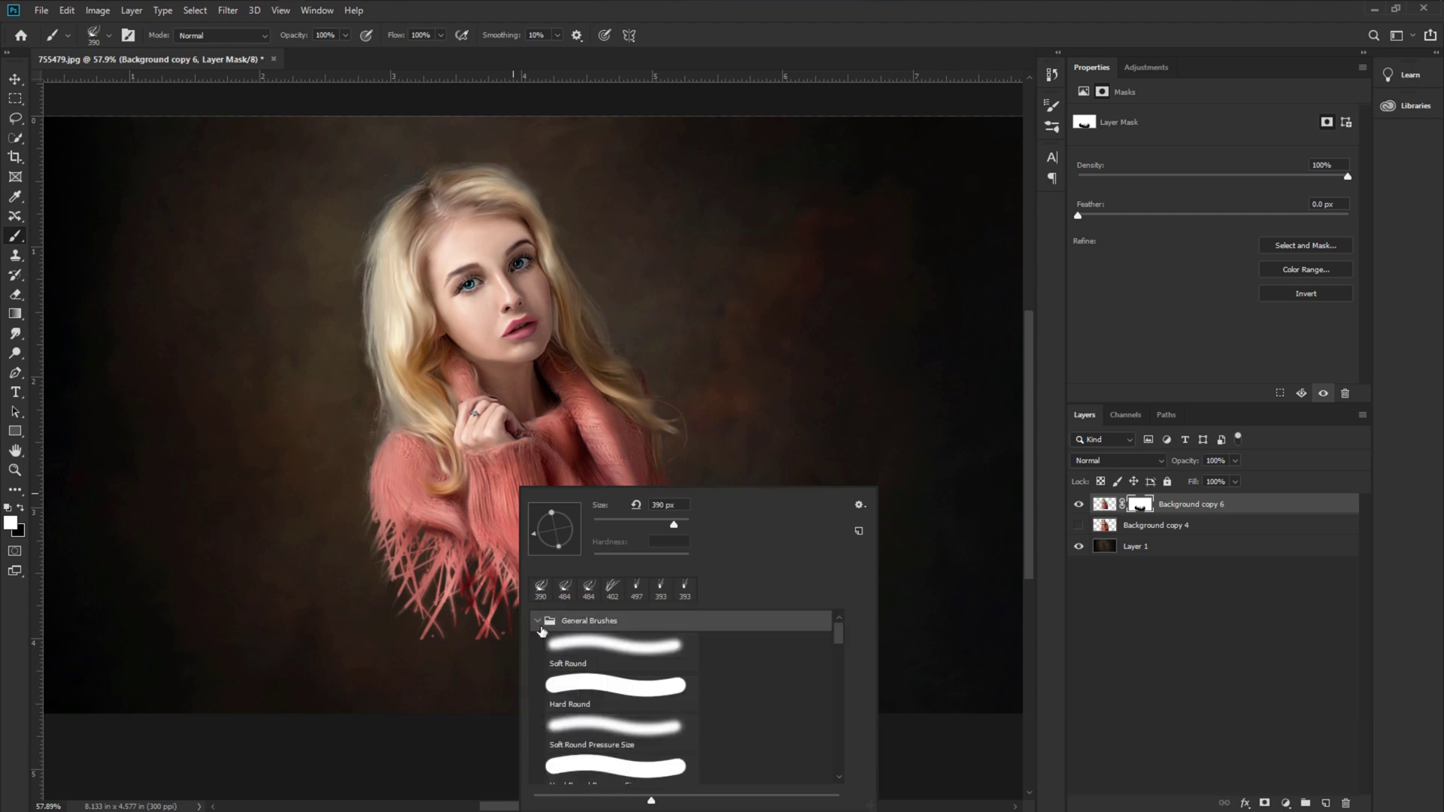
# Set a 34 px Soft Round brush for the sweater mask, then switch to Move
pyautogui.click(609, 664)
pyautogui.moveTo(467, 645); pyautogui.dragTo(431, 653)
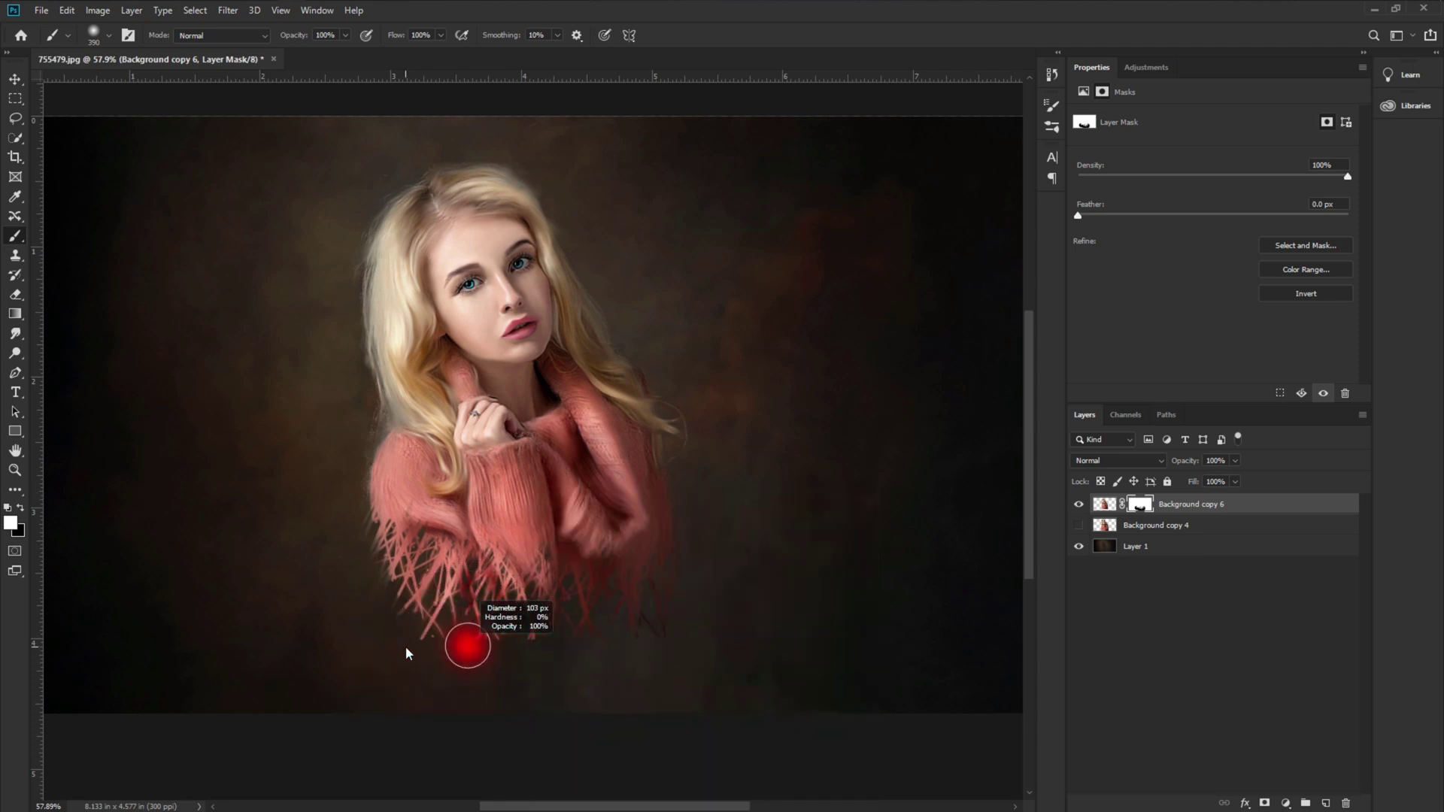
pyautogui.scroll(4, 489, 661)
pyautogui.press('z')
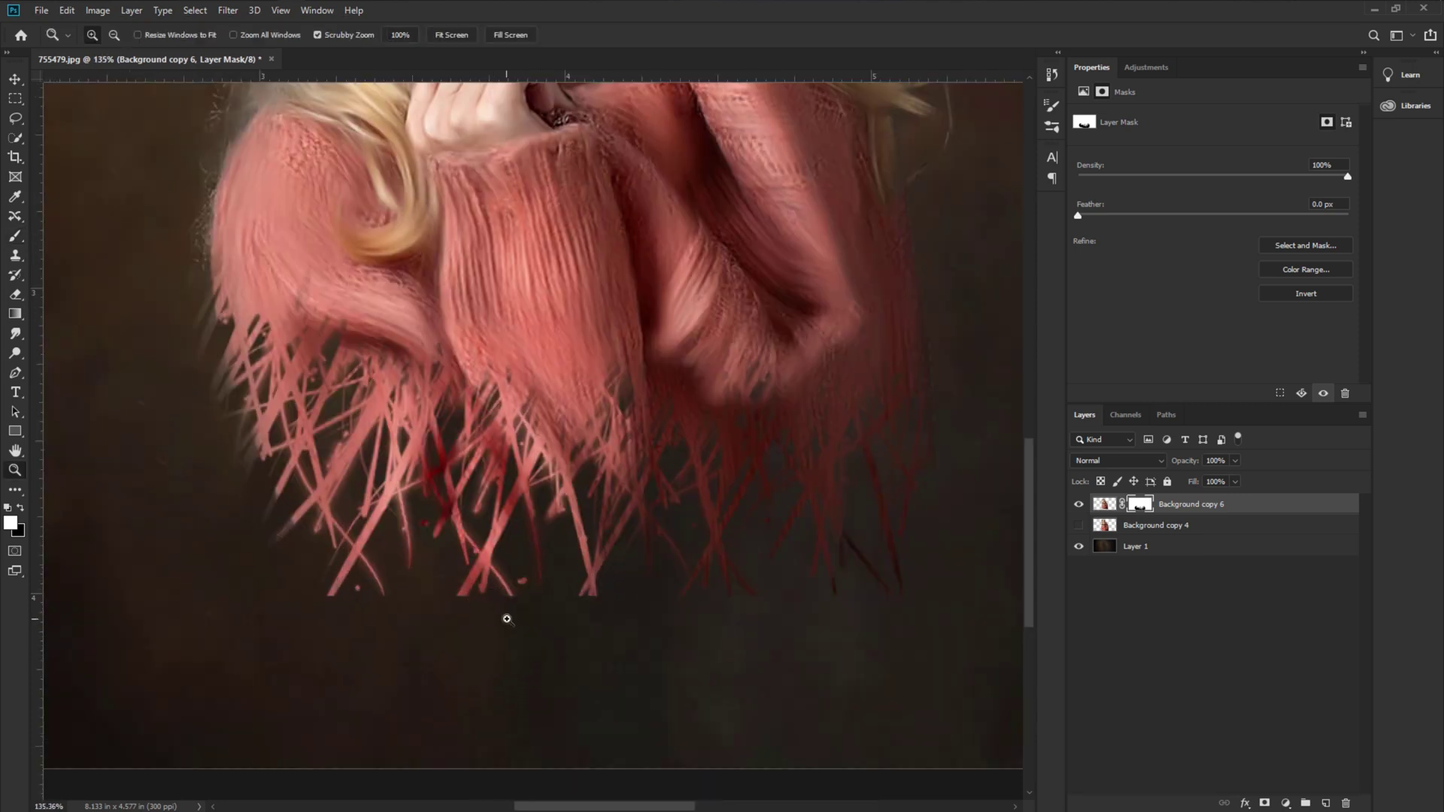
pyautogui.press('b')
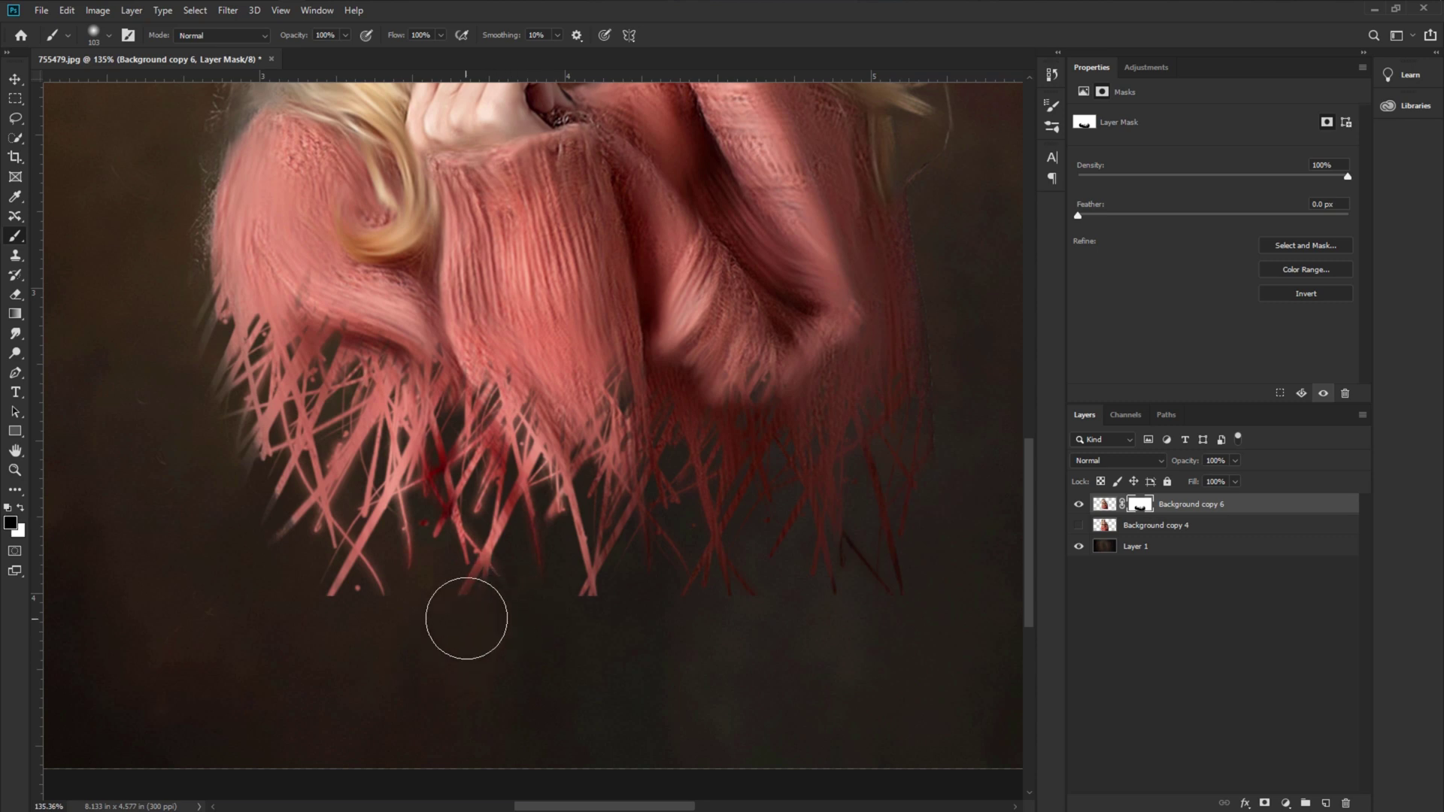
pyautogui.press('[')
pyautogui.press('[')
pyautogui.press('[')
pyautogui.press('[')
pyautogui.press('[')
pyautogui.press('[')
pyautogui.press('[')
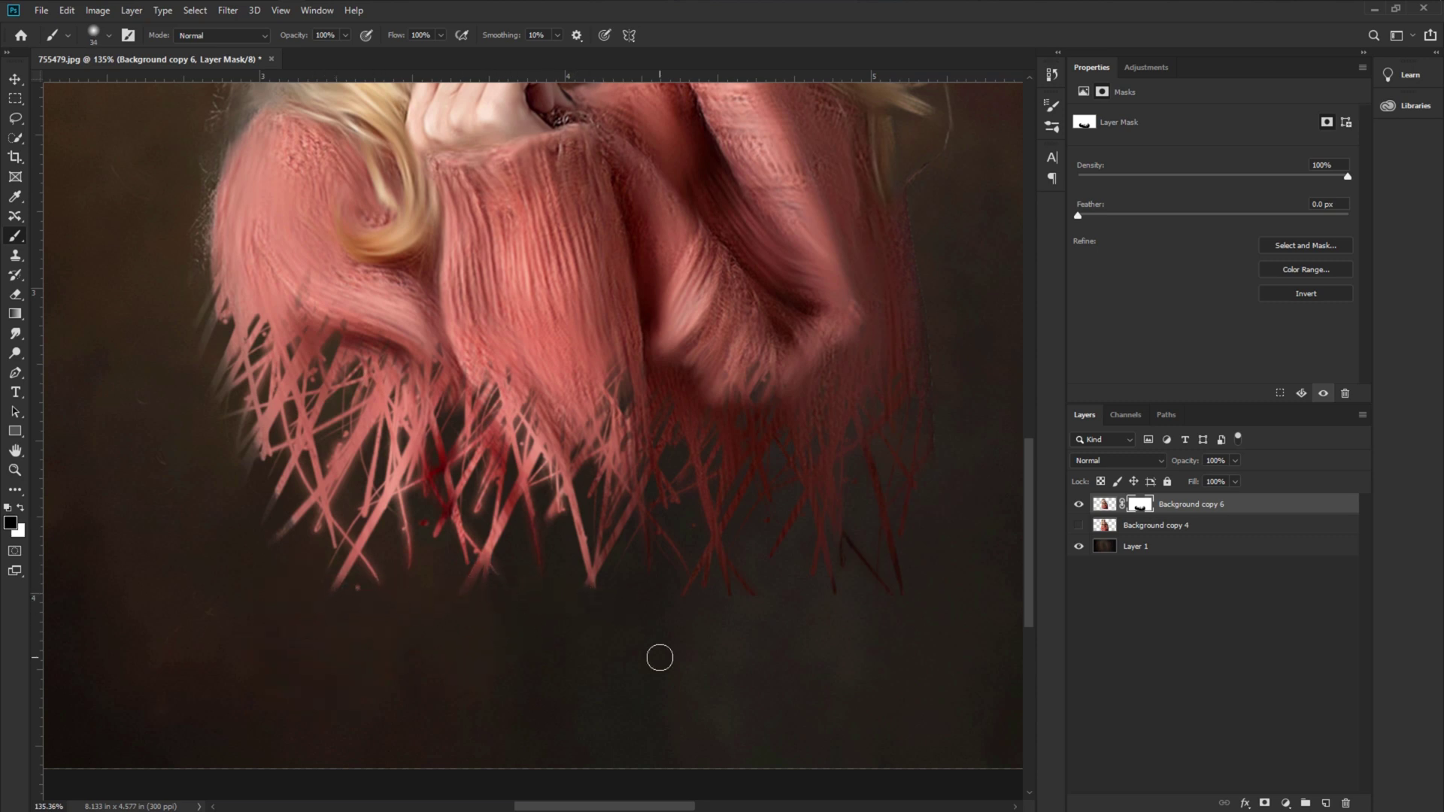
pyautogui.scroll(-5, 499, 587)
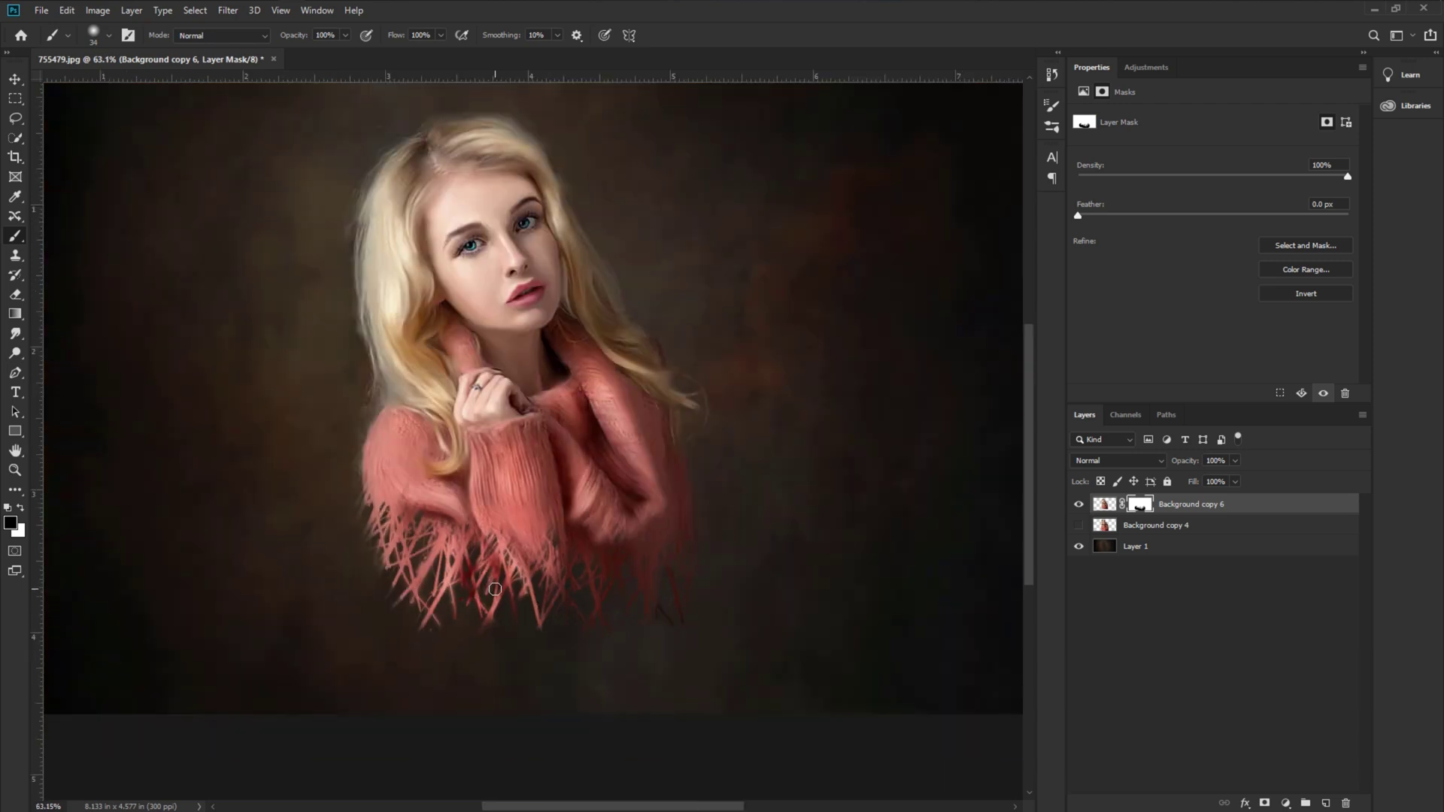
pyautogui.scroll(2, 389, 617)
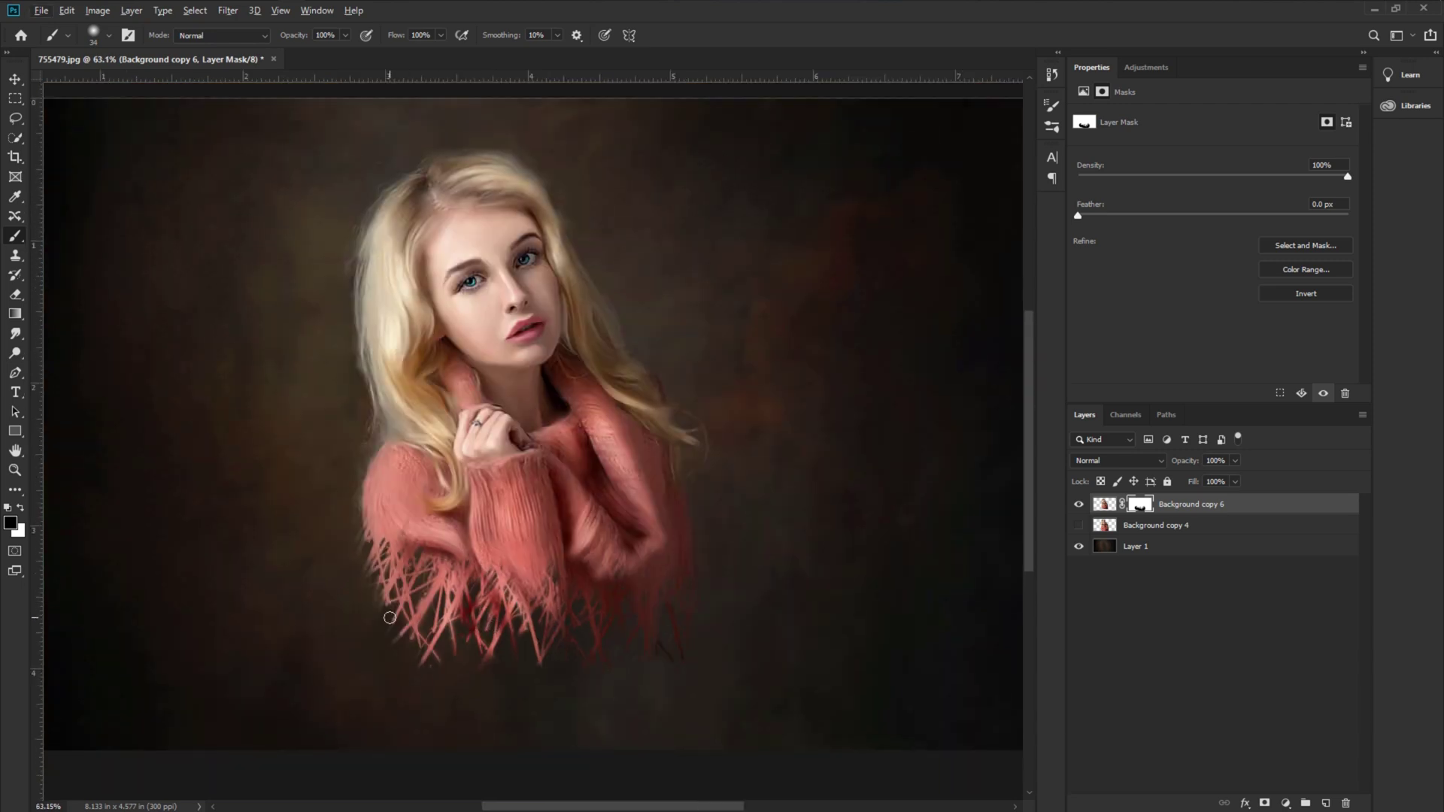
pyautogui.press('v')
pyautogui.scroll(-1, 590, 589)
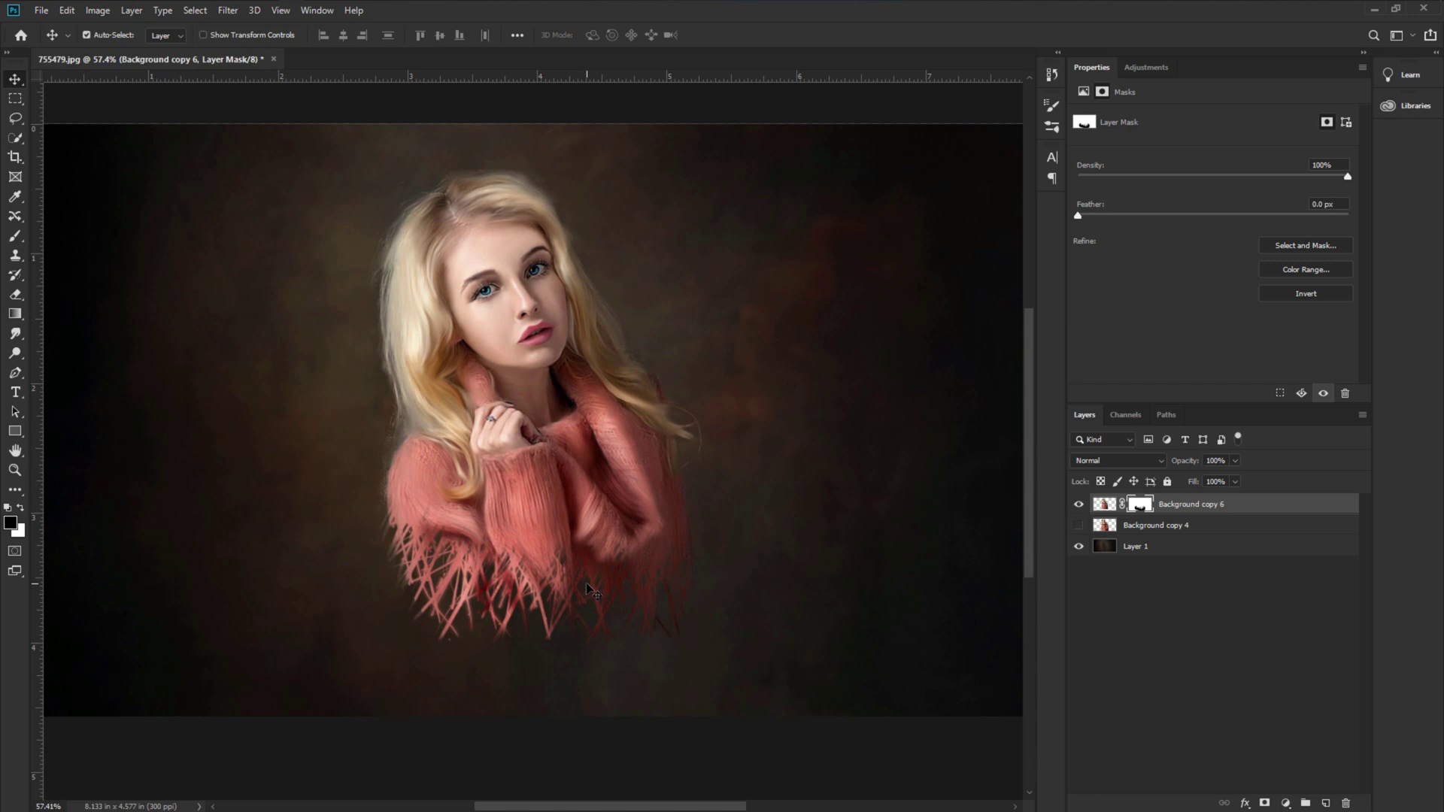
# Target the layer's pixels and stack Selective Color, Vibrance and Curves adjustment layers above it
pyautogui.click(1104, 504)
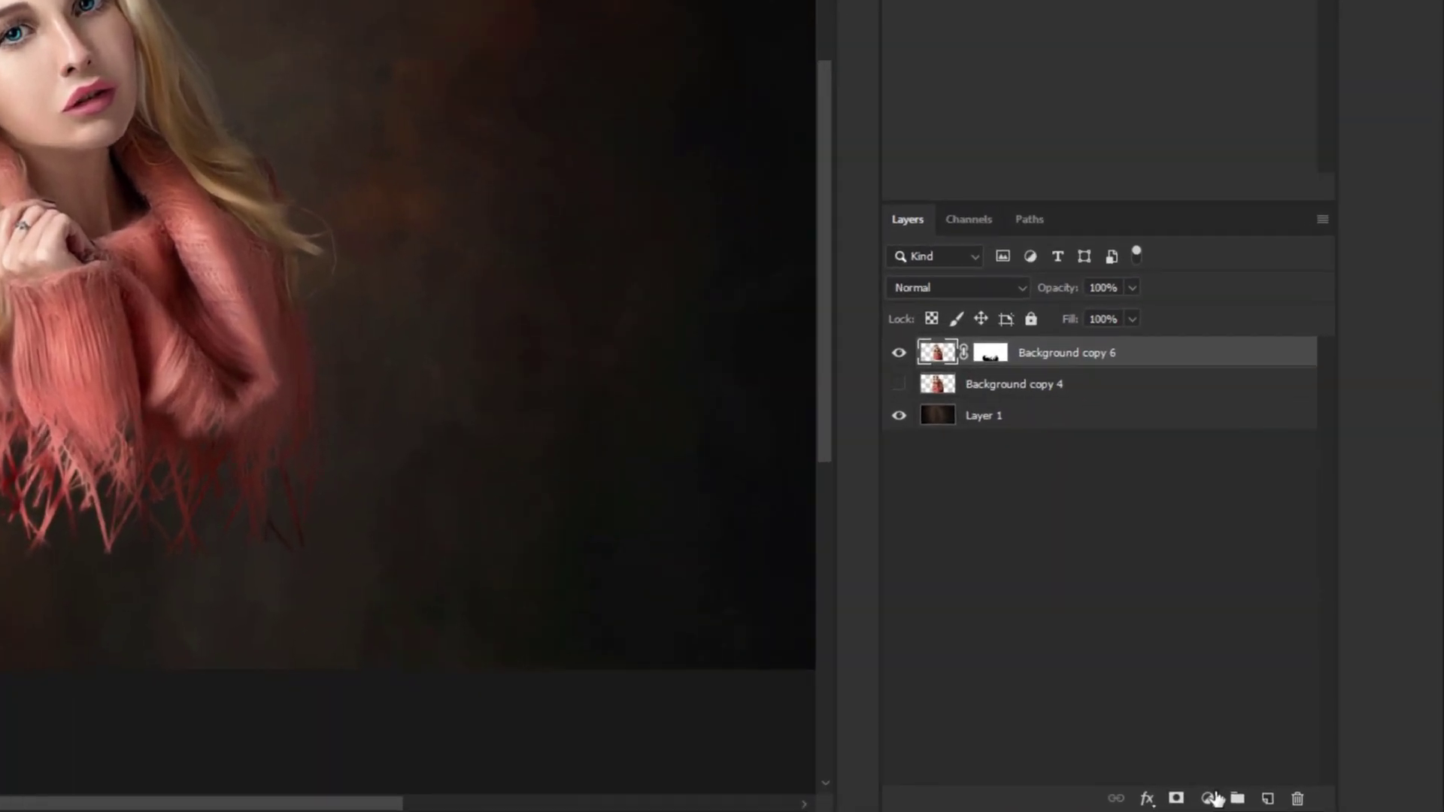
pyautogui.click(1285, 803)
pyautogui.click(1197, 794)
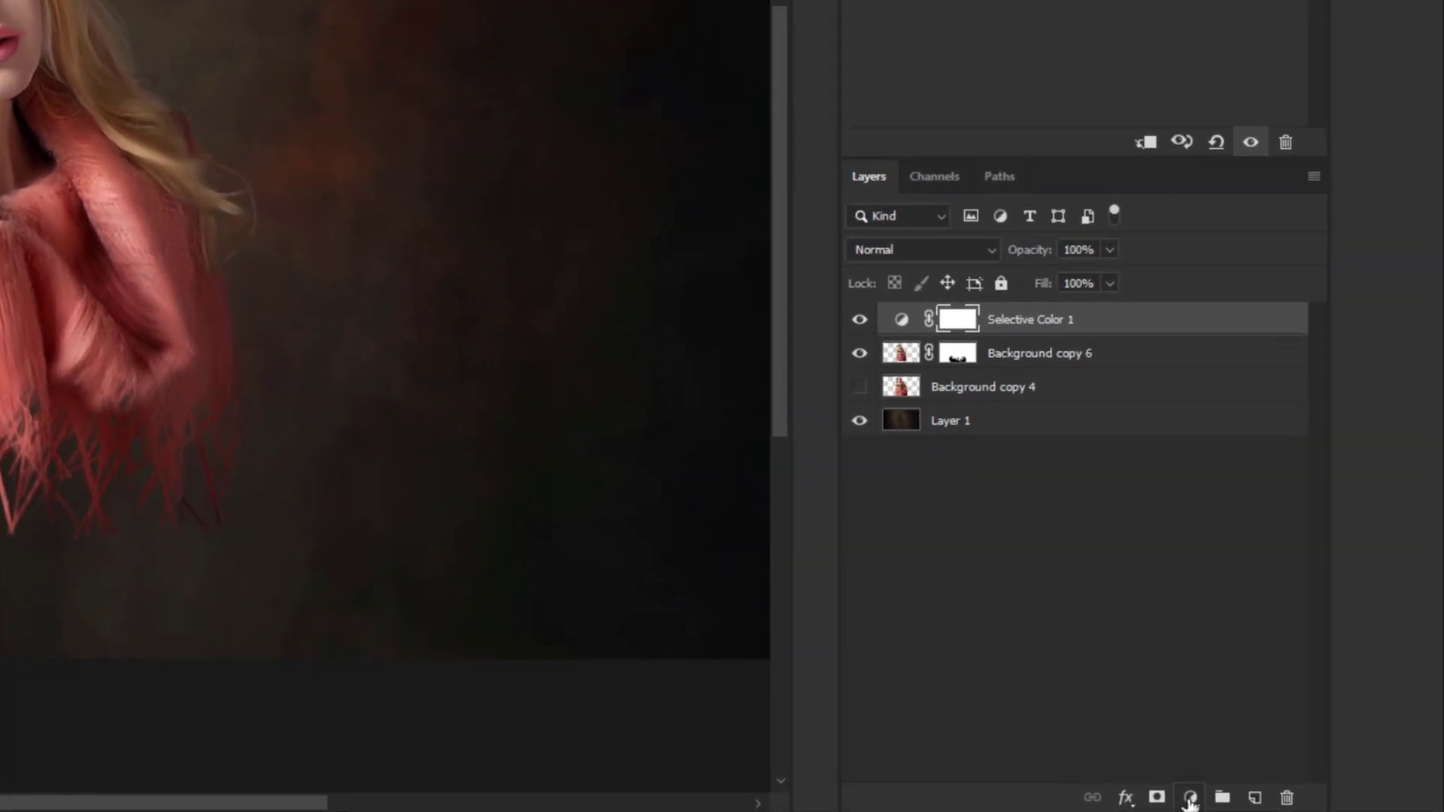
pyautogui.click(1190, 798)
pyautogui.click(1192, 546)
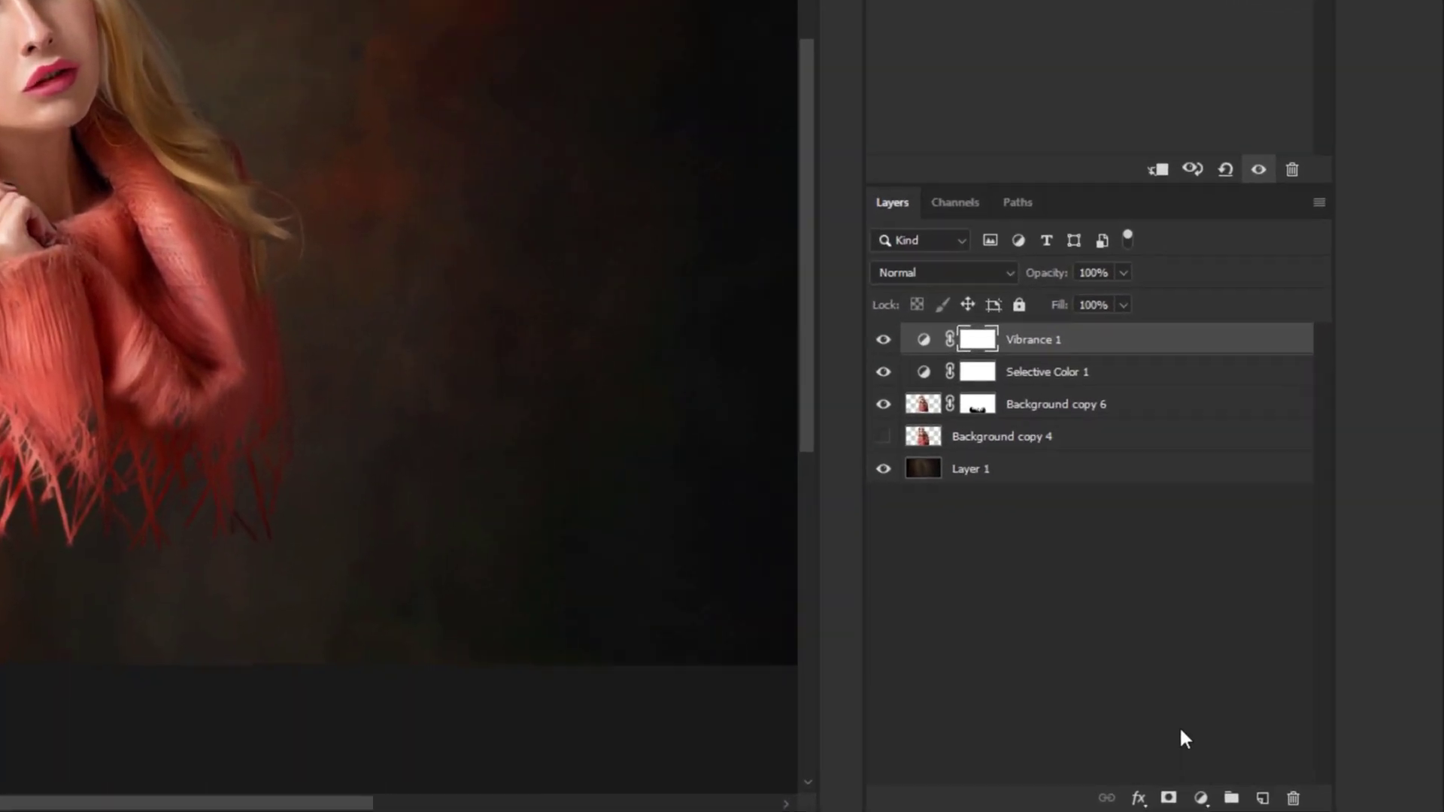
pyautogui.click(1285, 803)
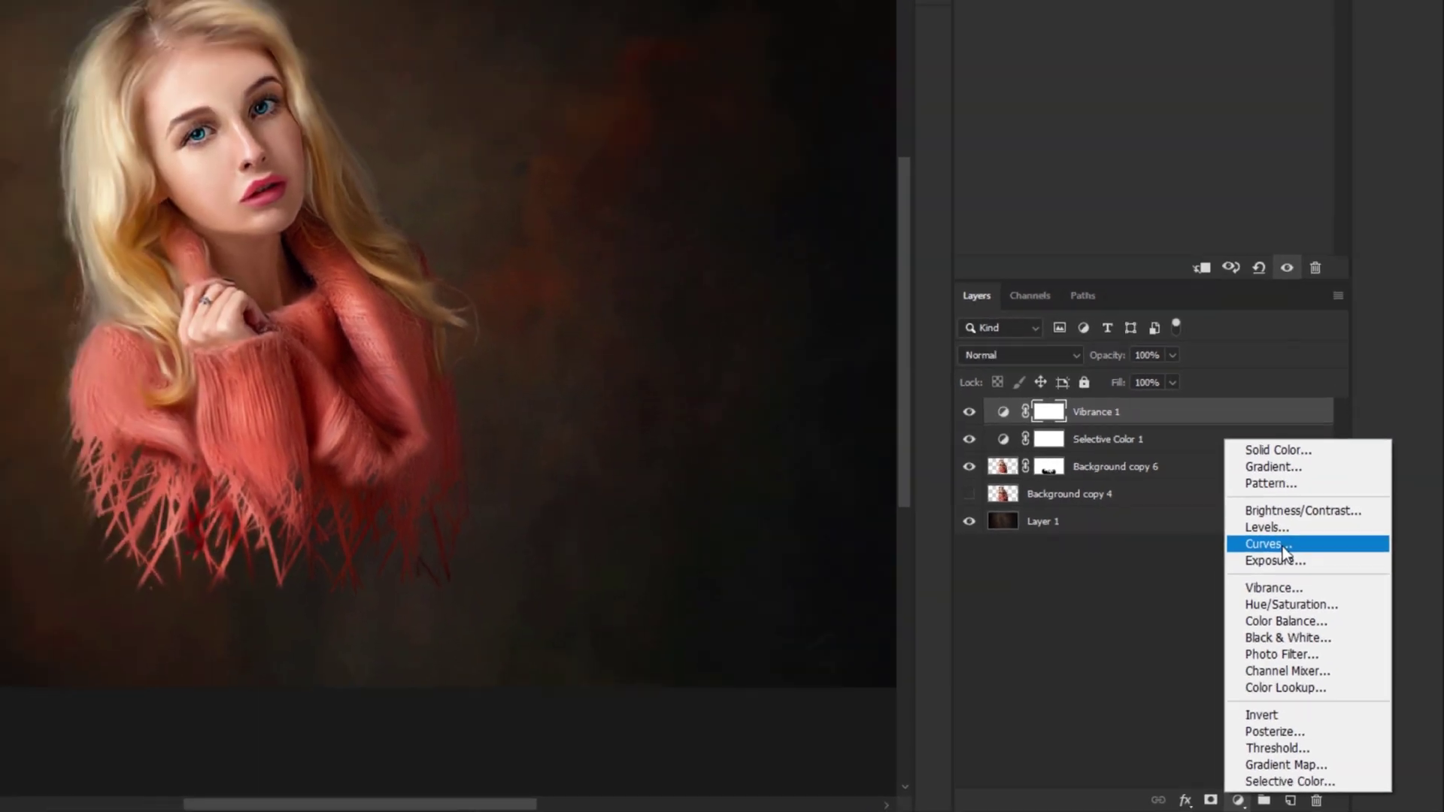
pyautogui.click(1282, 544)
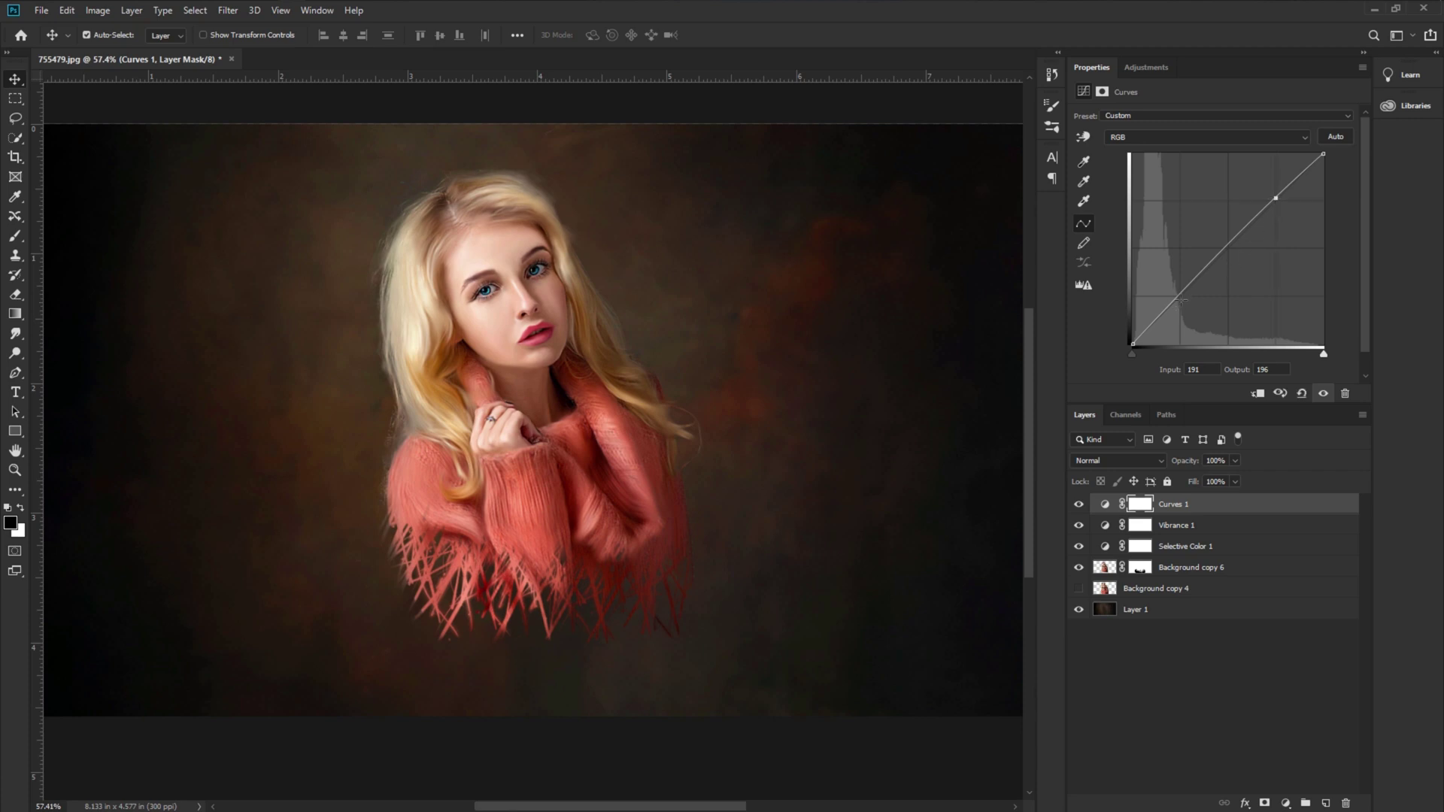
# Lower the Curves shadow point, raise Vibrance to +52, and select Background copy 4
pyautogui.moveTo(1181, 299); pyautogui.dragTo(1182, 299)
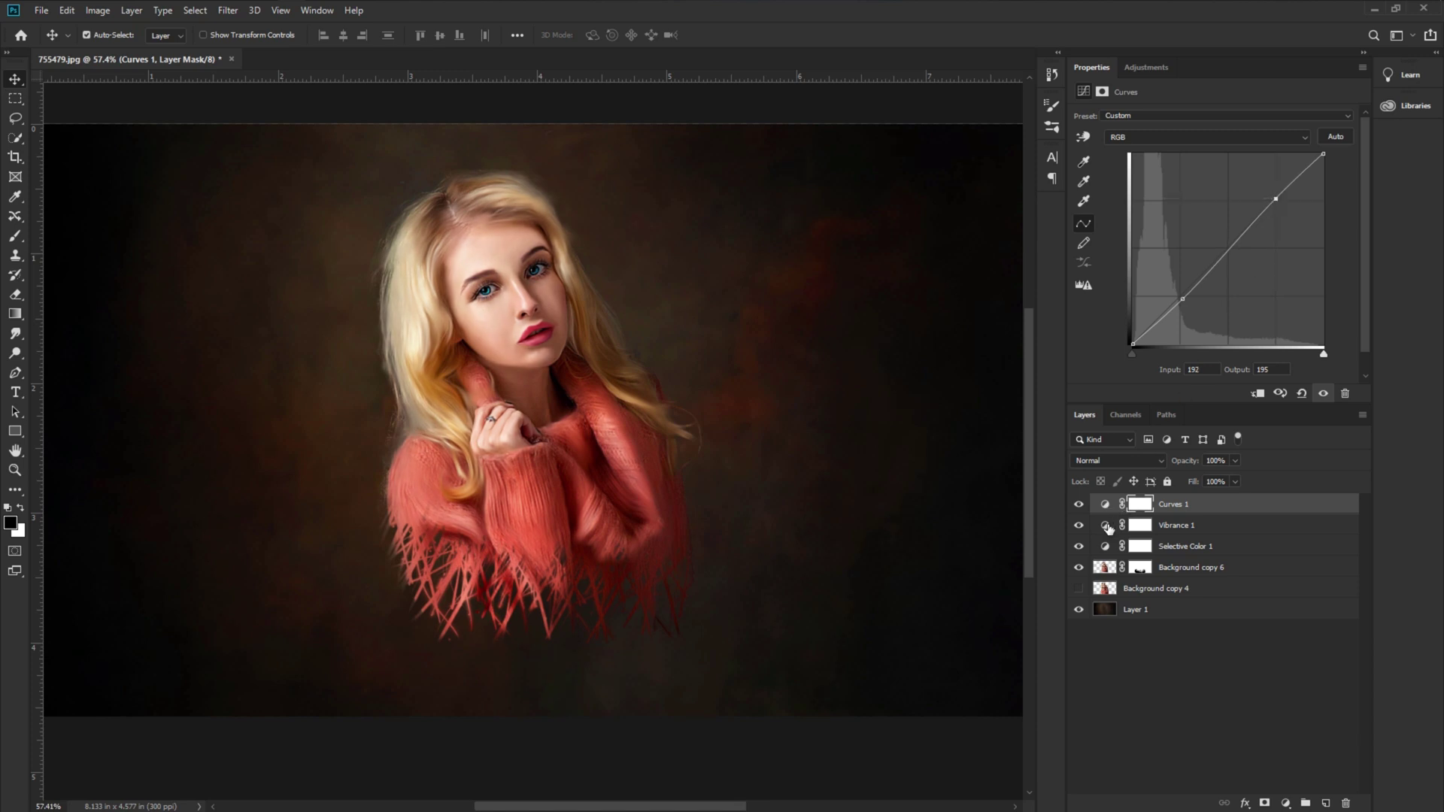
pyautogui.click(1106, 526)
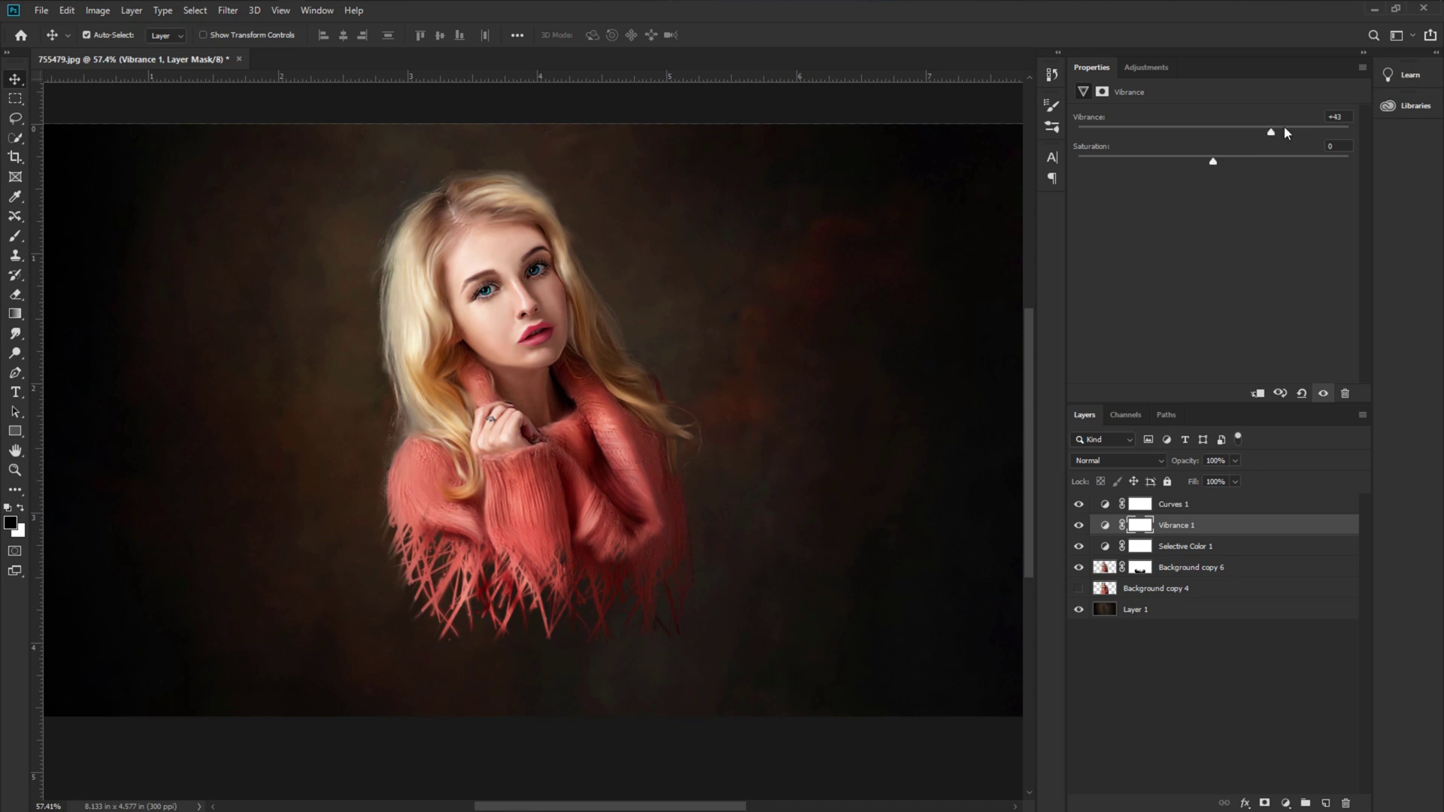
pyautogui.scroll(-1, 778, 563)
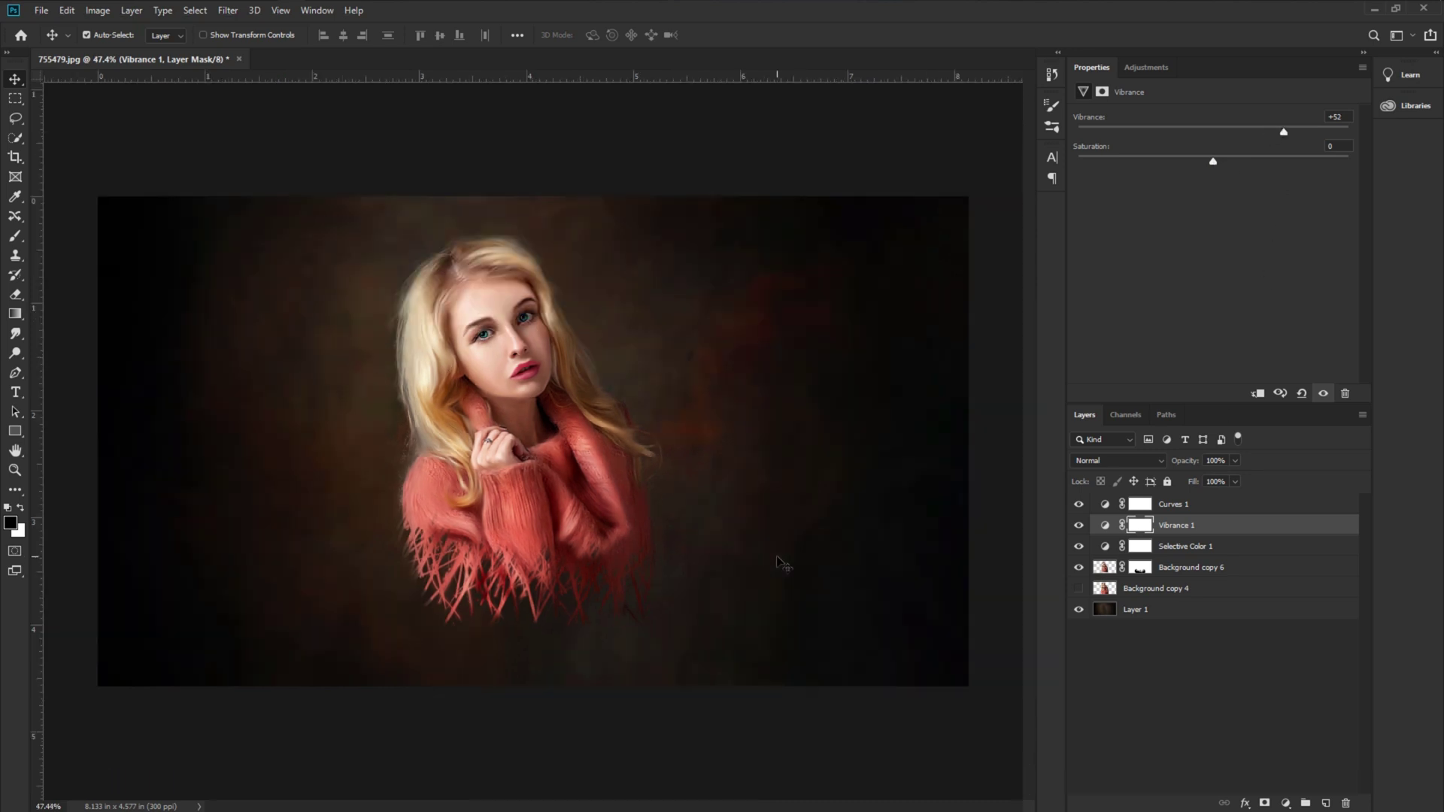
pyautogui.click(1148, 594)
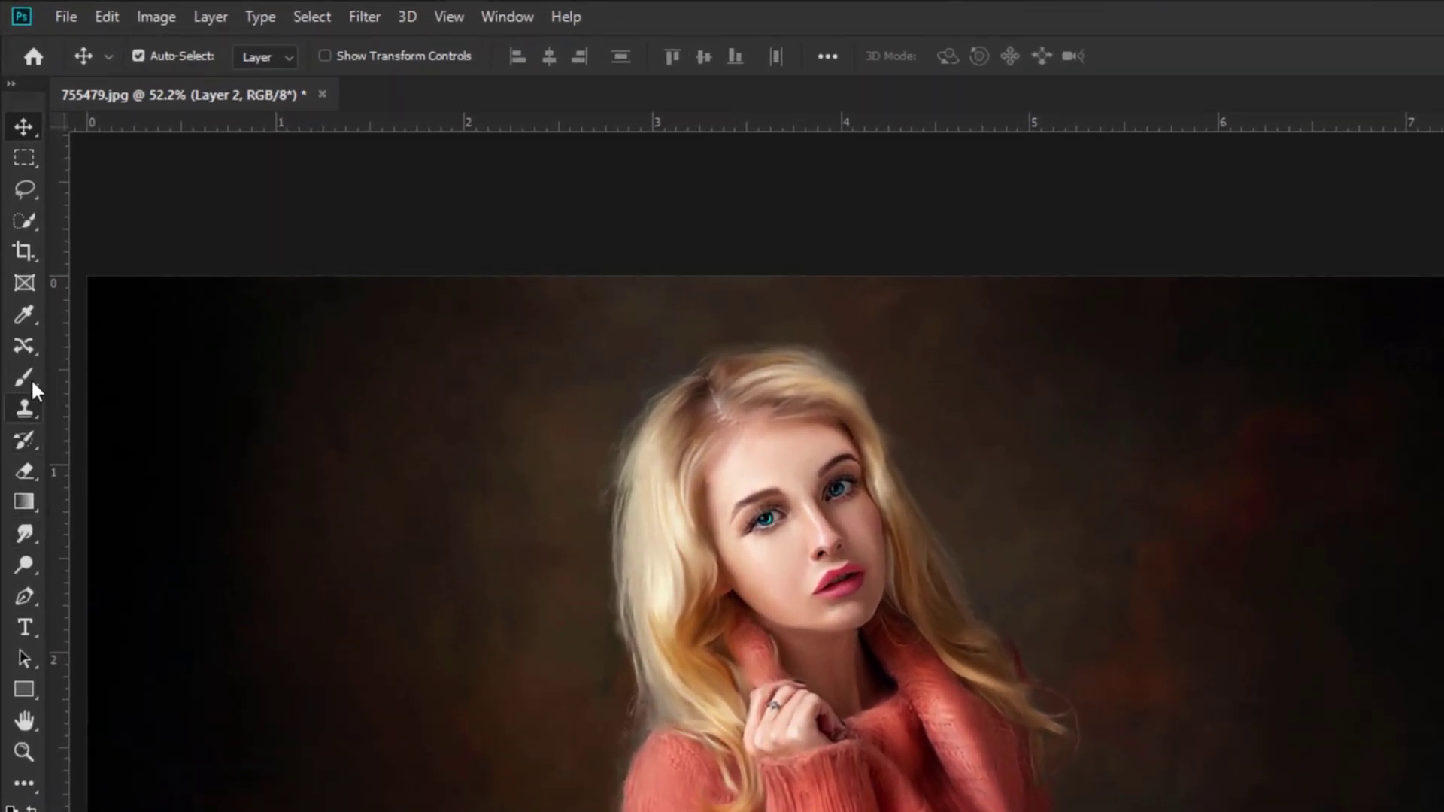
# Select the Brush tool and collapse the General Brushes, Smudge_paint and winter breeze sets
pyautogui.click(18, 235)
pyautogui.click(114, 374)
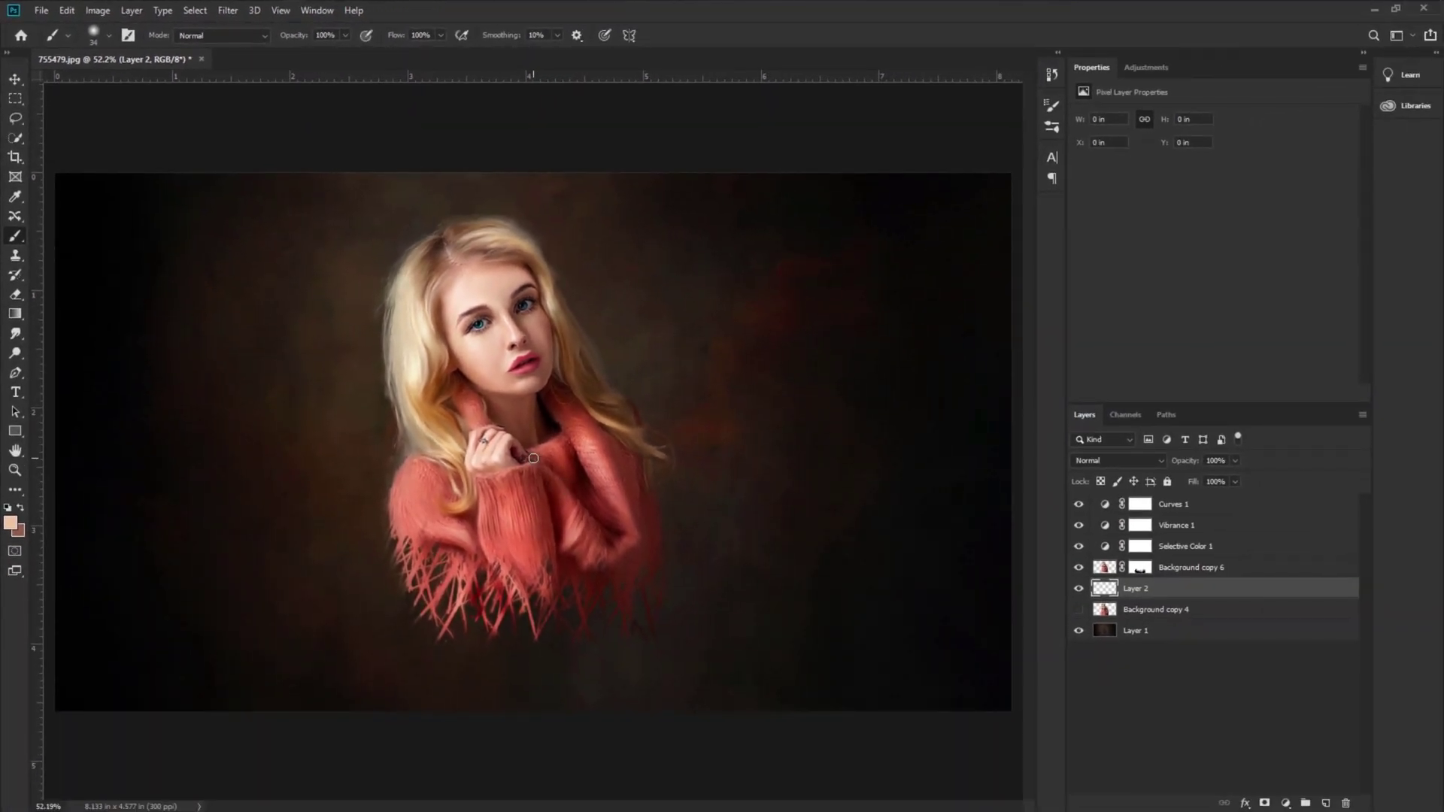
pyautogui.rightClick(533, 458)
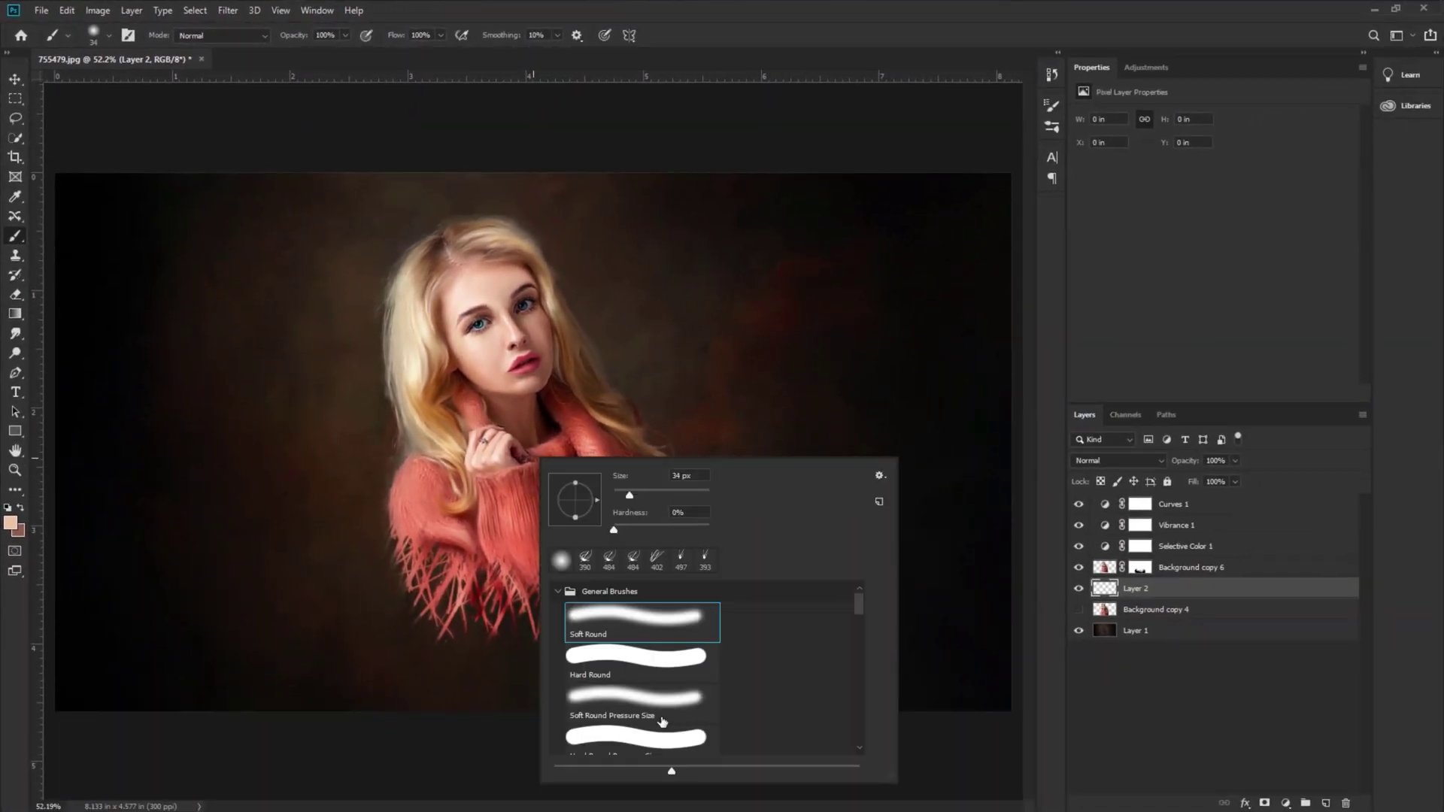
pyautogui.click(556, 592)
pyautogui.scroll(-2, 563, 609)
pyautogui.click(558, 631)
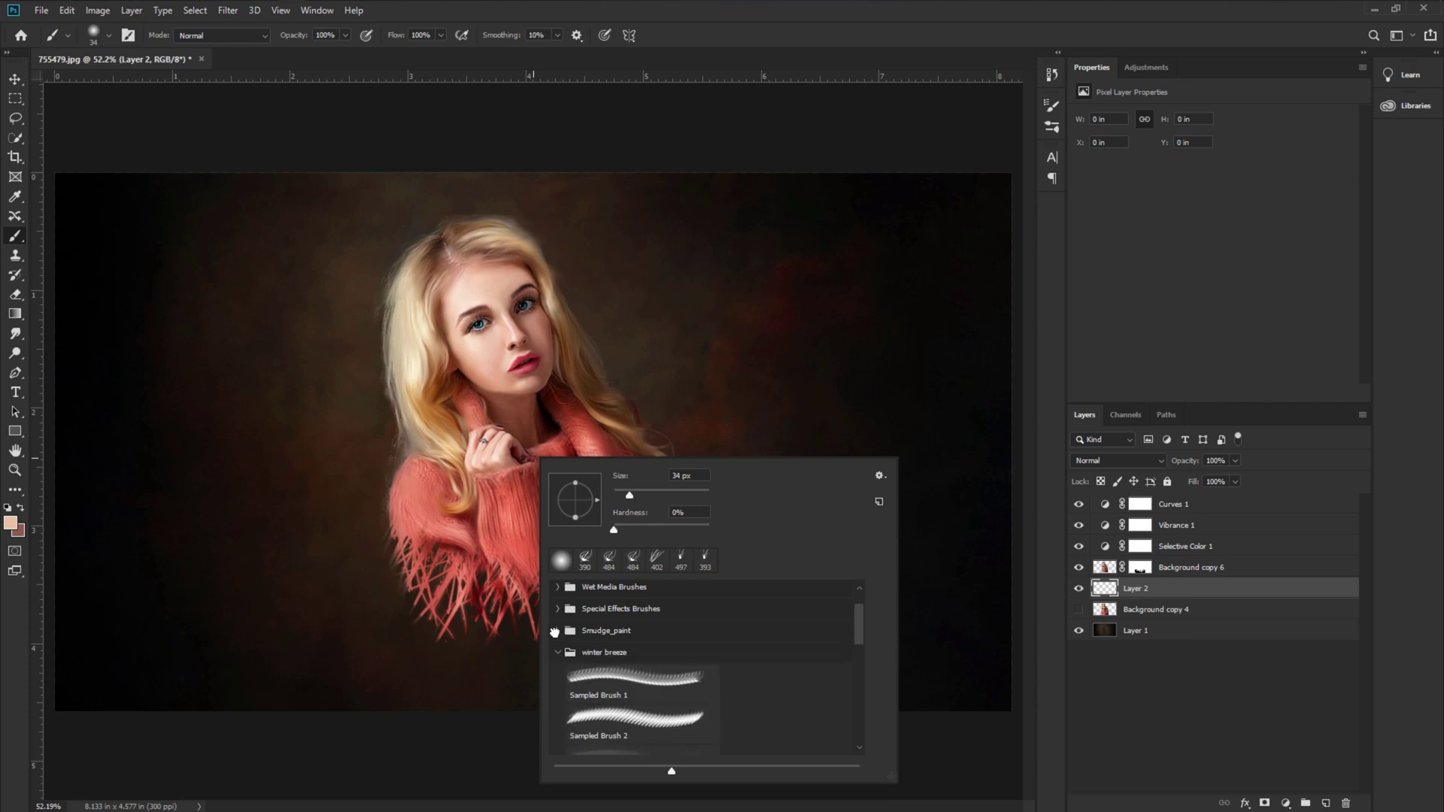
pyautogui.scroll(-2, 564, 640)
pyautogui.click(557, 616)
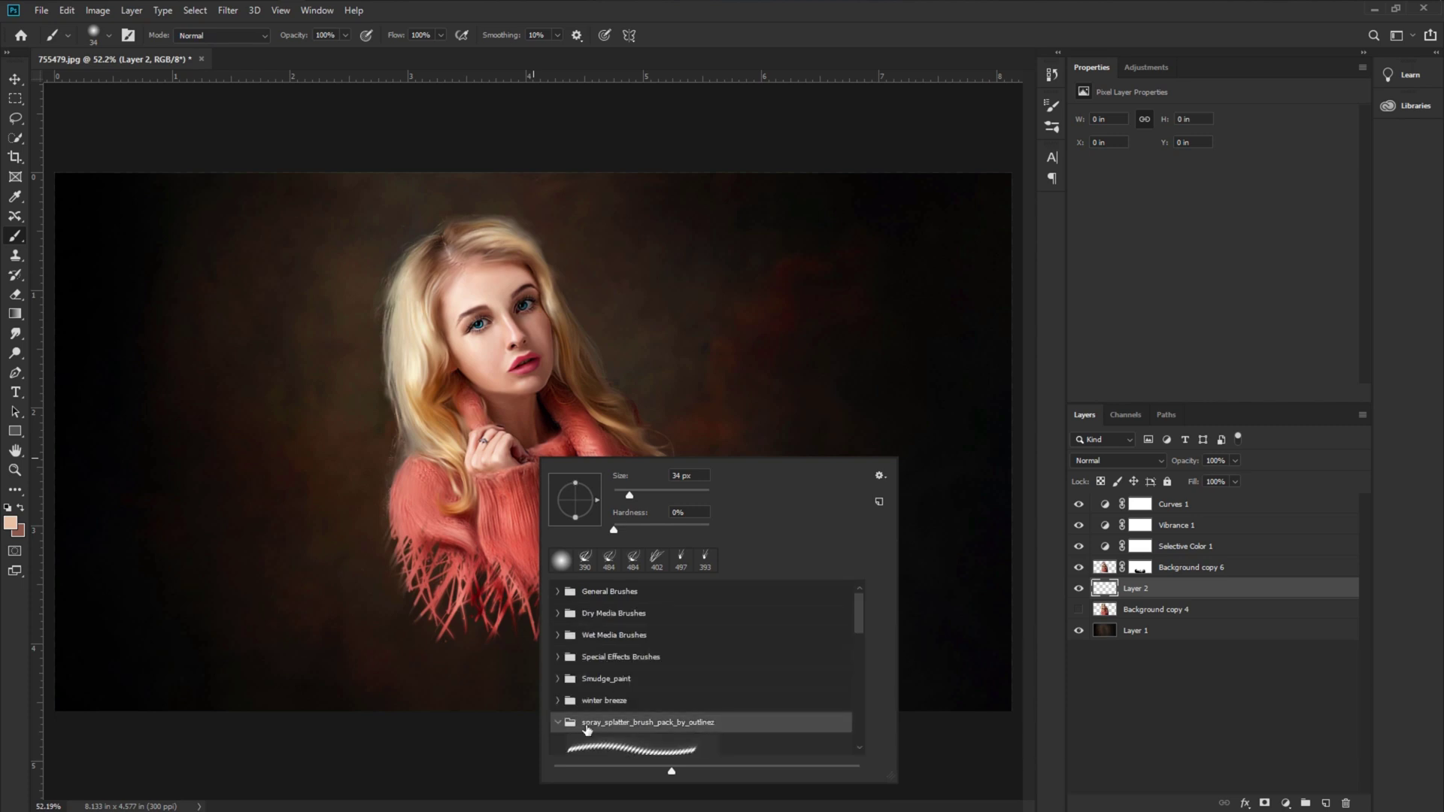
pyautogui.scroll(-5, 587, 728)
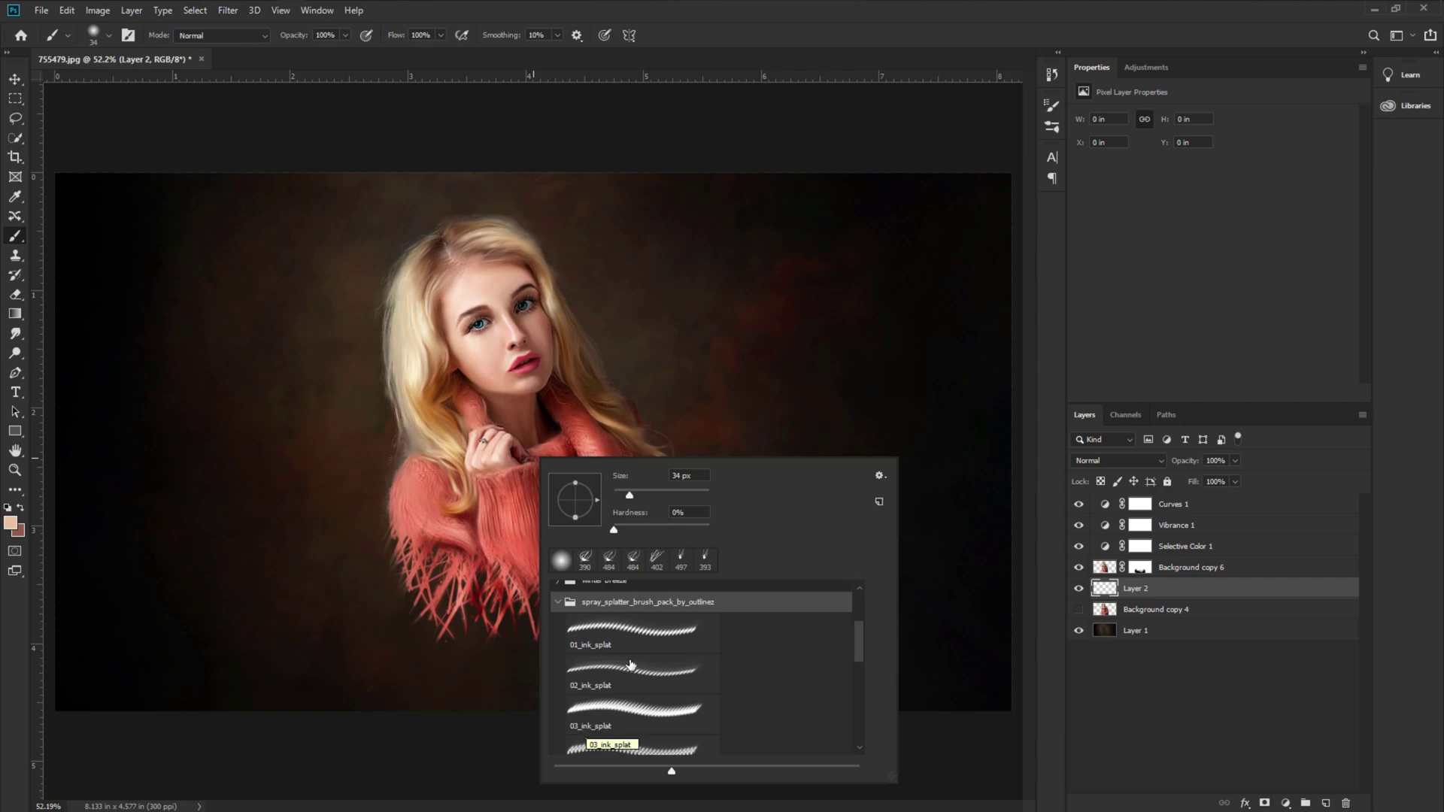
# Choose the 04_ink_splat splatter brush and resize it to 760 px
pyautogui.click(613, 631)
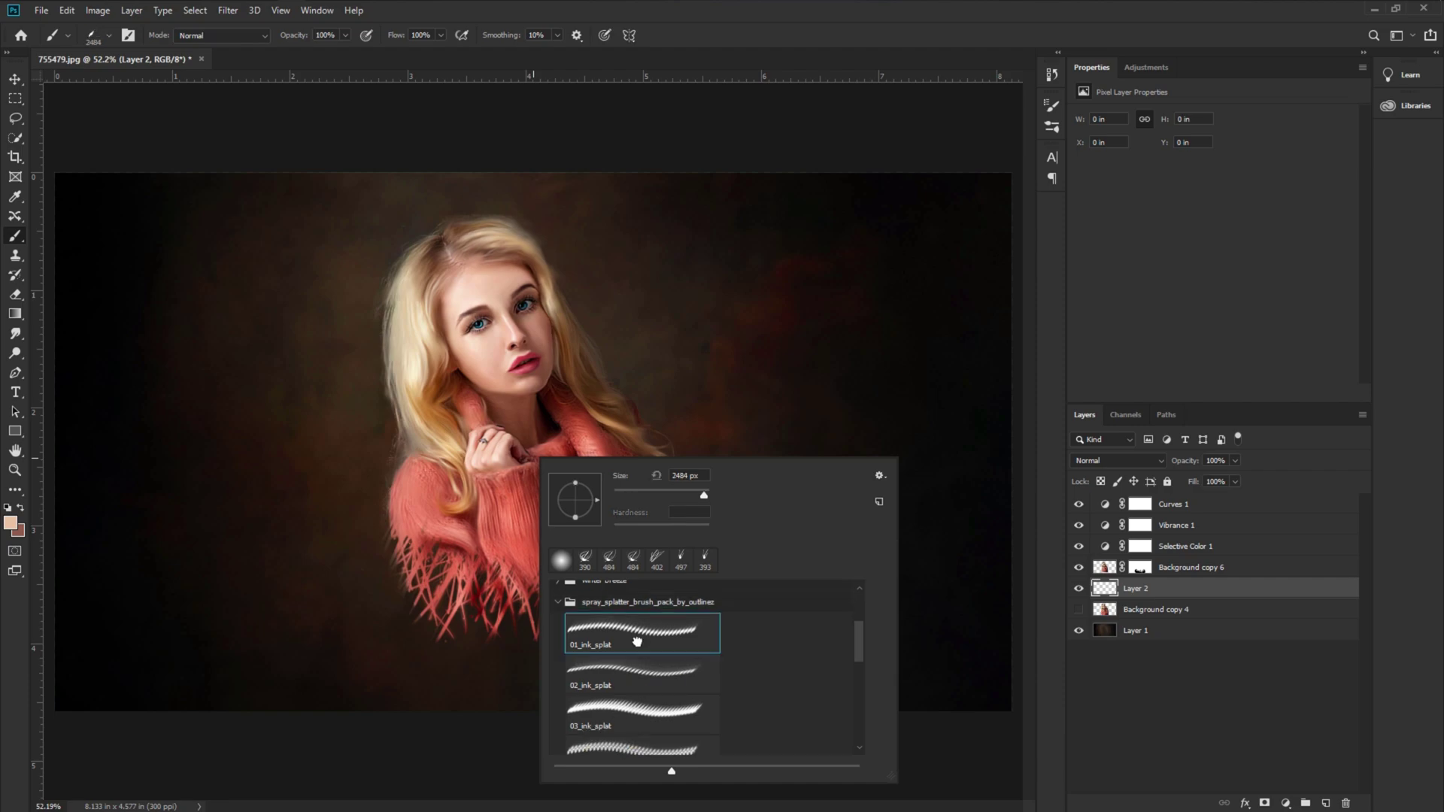
pyautogui.scroll(-3, 633, 688)
pyautogui.click(634, 687)
pyautogui.moveTo(501, 573); pyautogui.dragTo(251, 585)
pyautogui.moveTo(559, 398); pyautogui.dragTo(514, 404)
pyautogui.moveTo(553, 308); pyautogui.dragTo(421, 496)
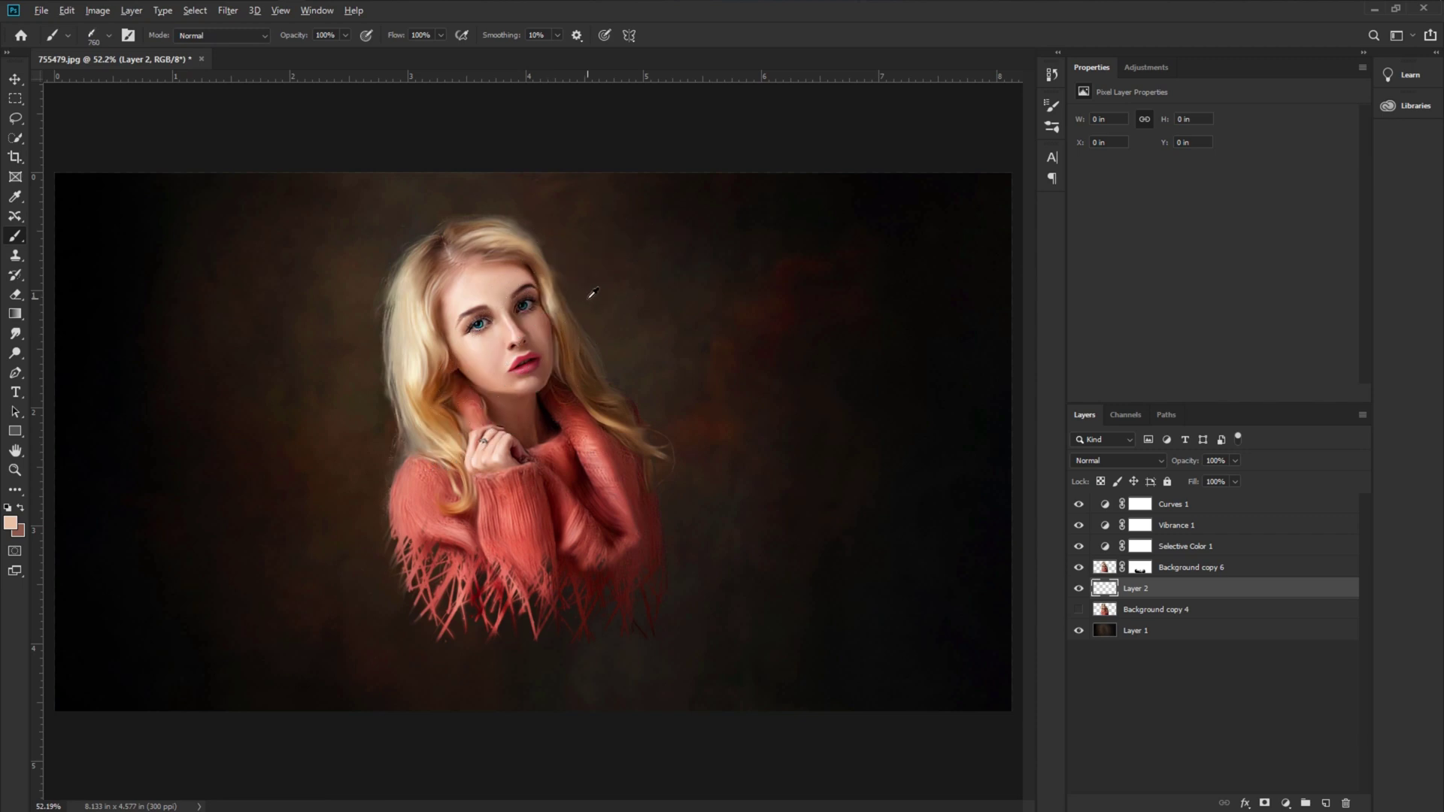
# Stamp several skin-toned ink splatters around the hair and head, rotating the tip between stamps
pyautogui.click(548, 342)
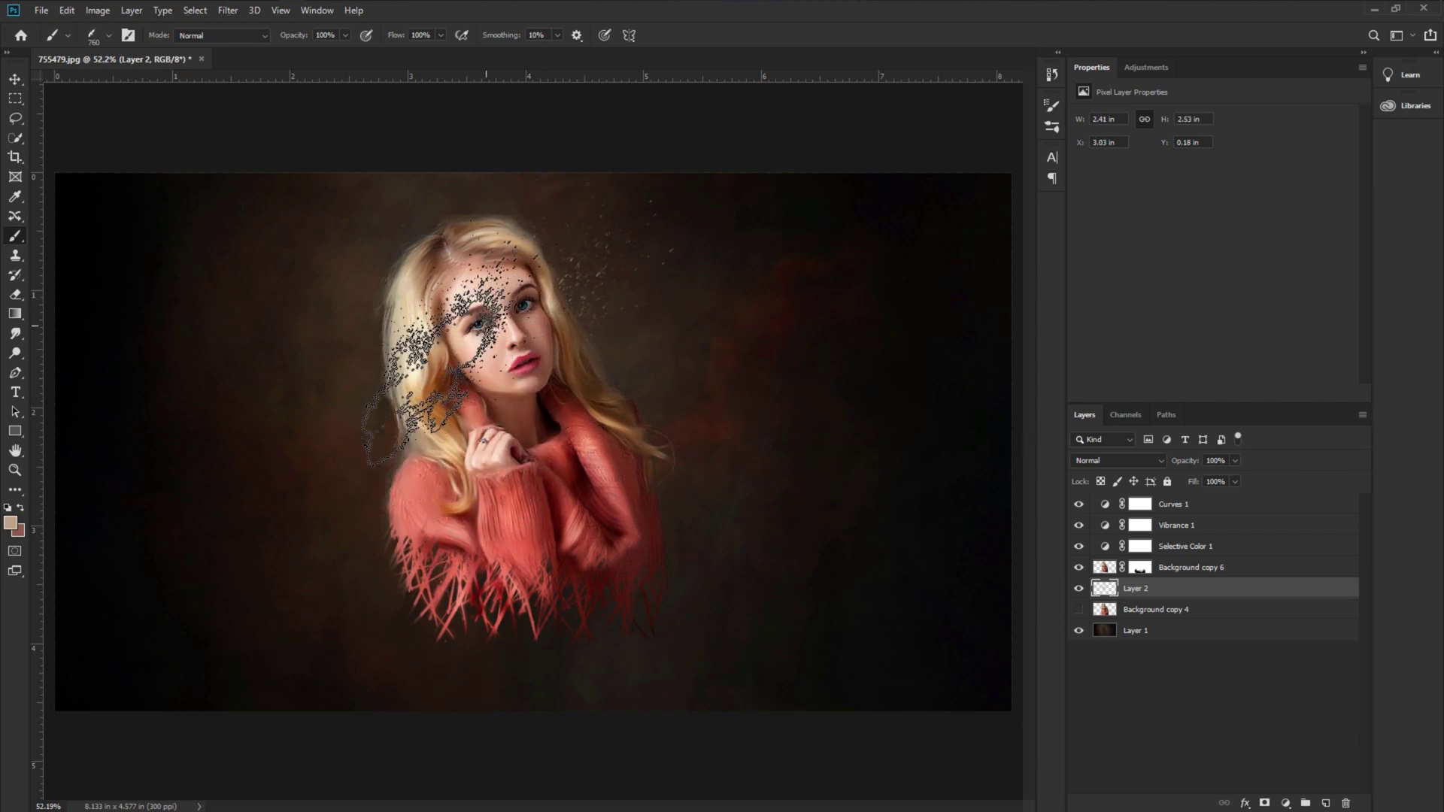
pyautogui.rightClick(535, 372)
pyautogui.moveTo(509, 359); pyautogui.dragTo(503, 365)
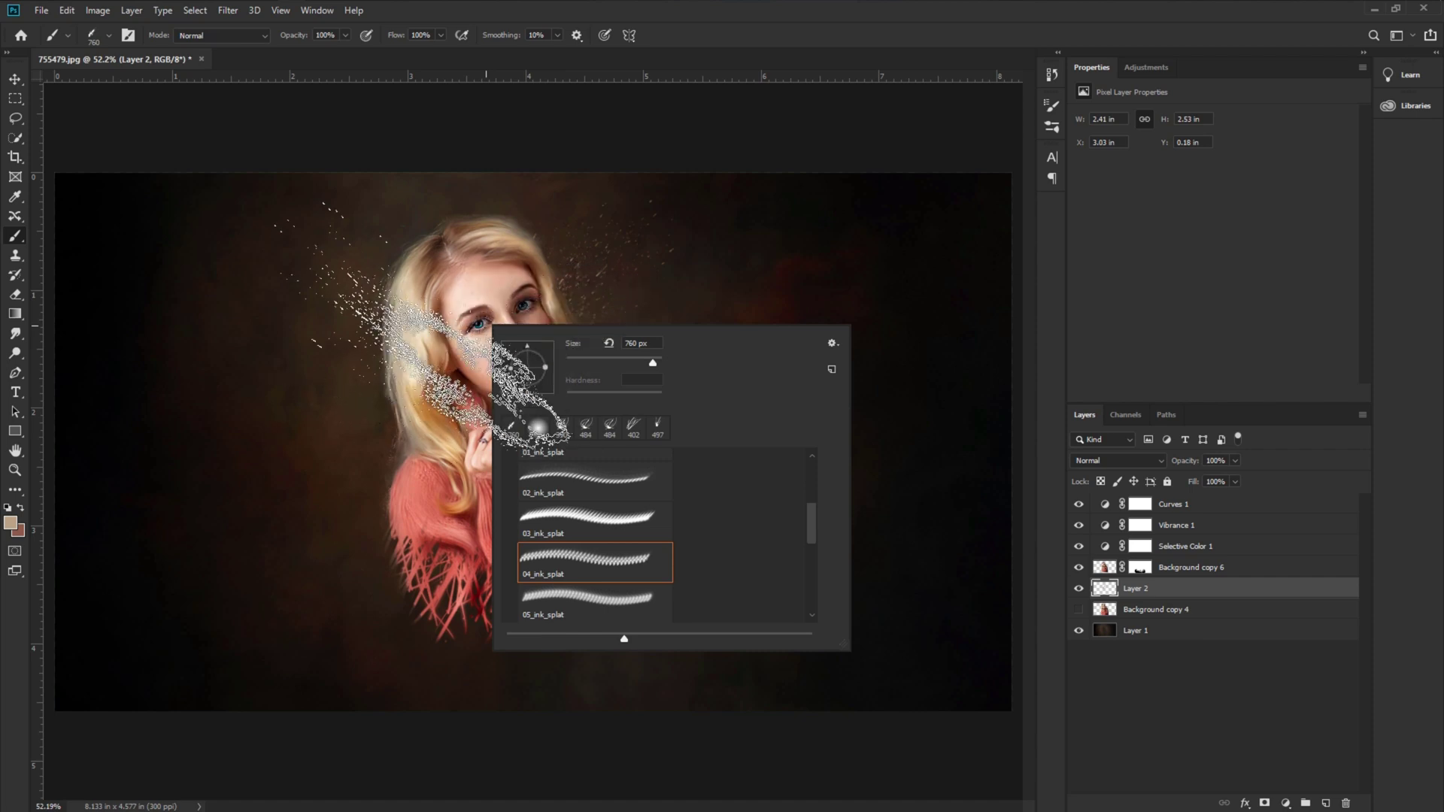
pyautogui.click(430, 312)
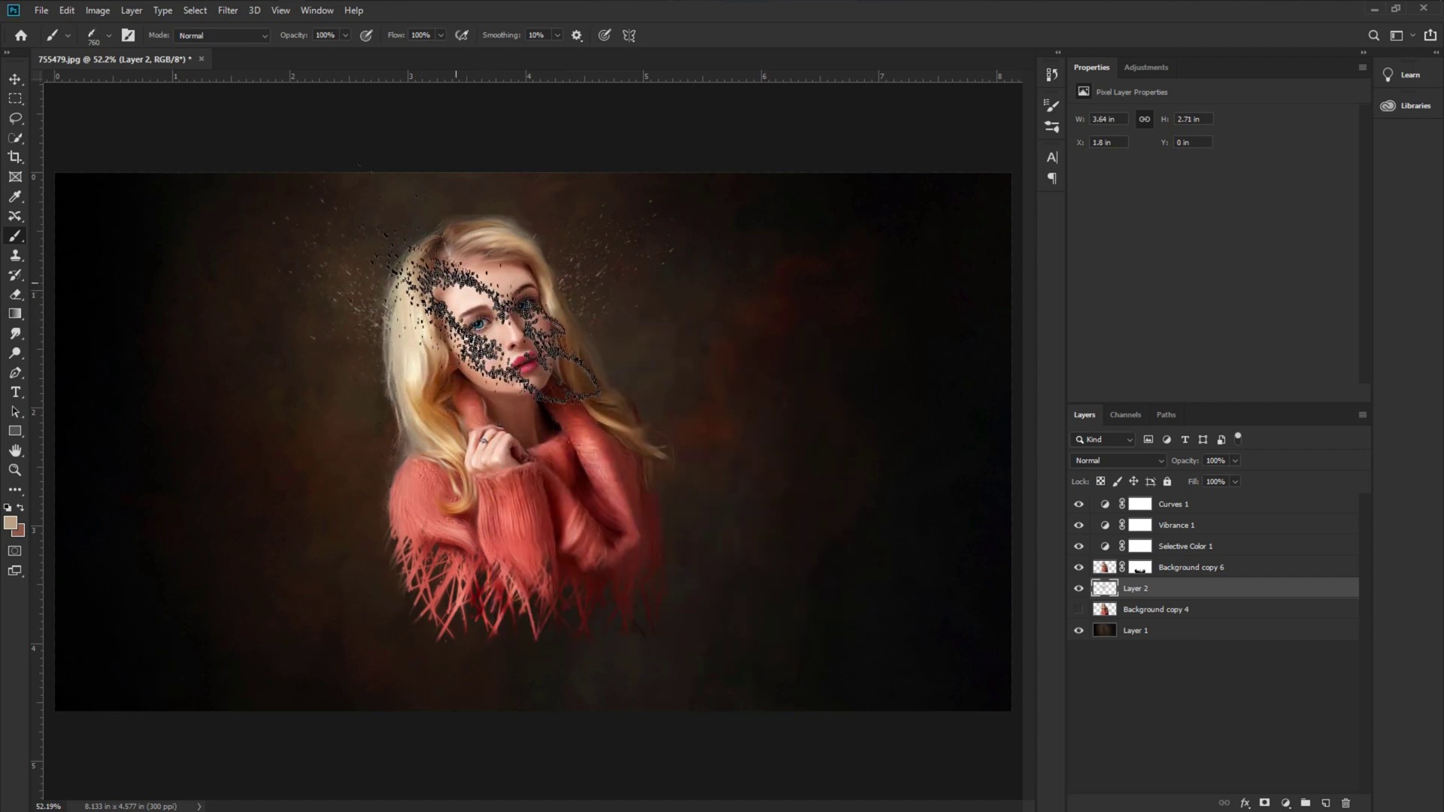
pyautogui.click(483, 444)
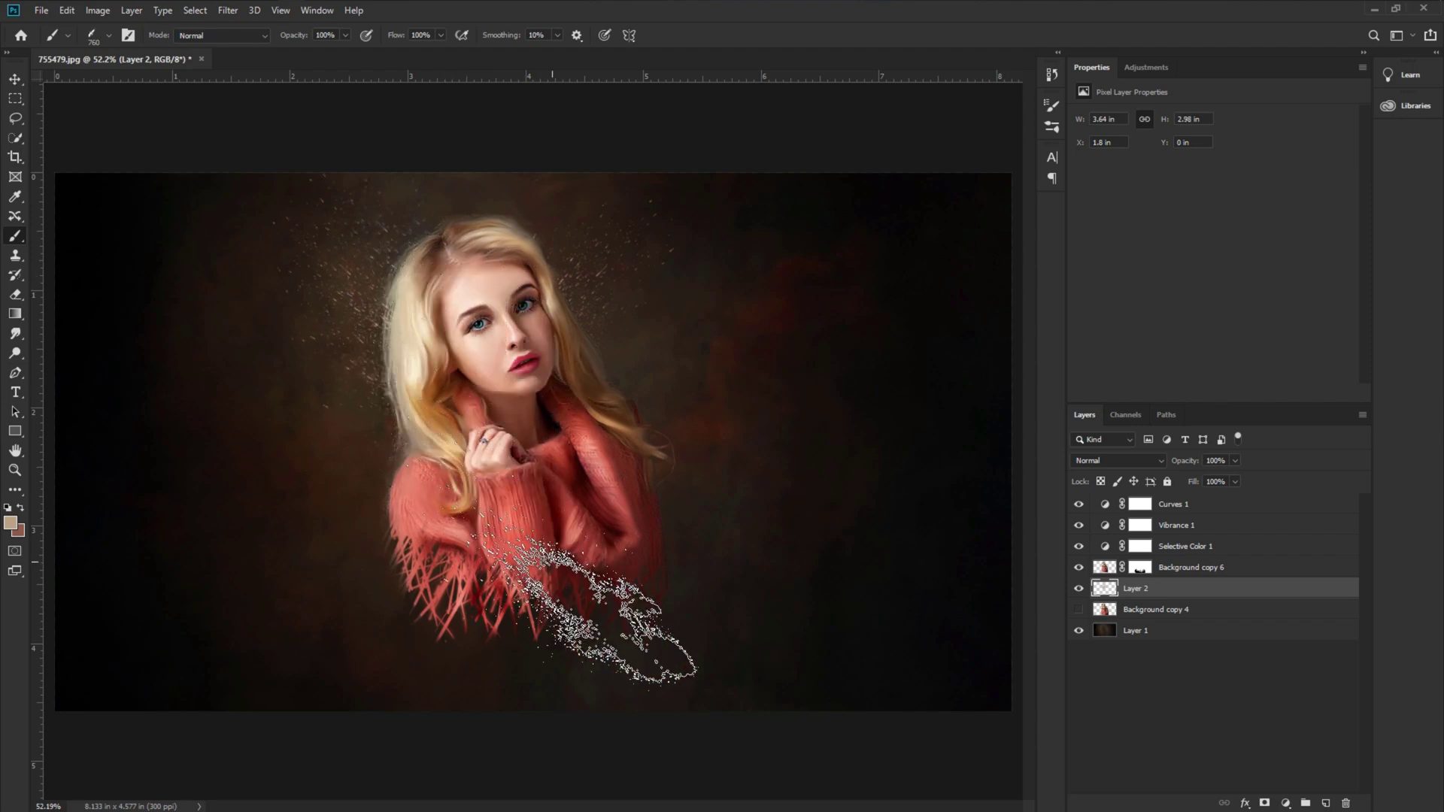
pyautogui.rightClick(446, 344)
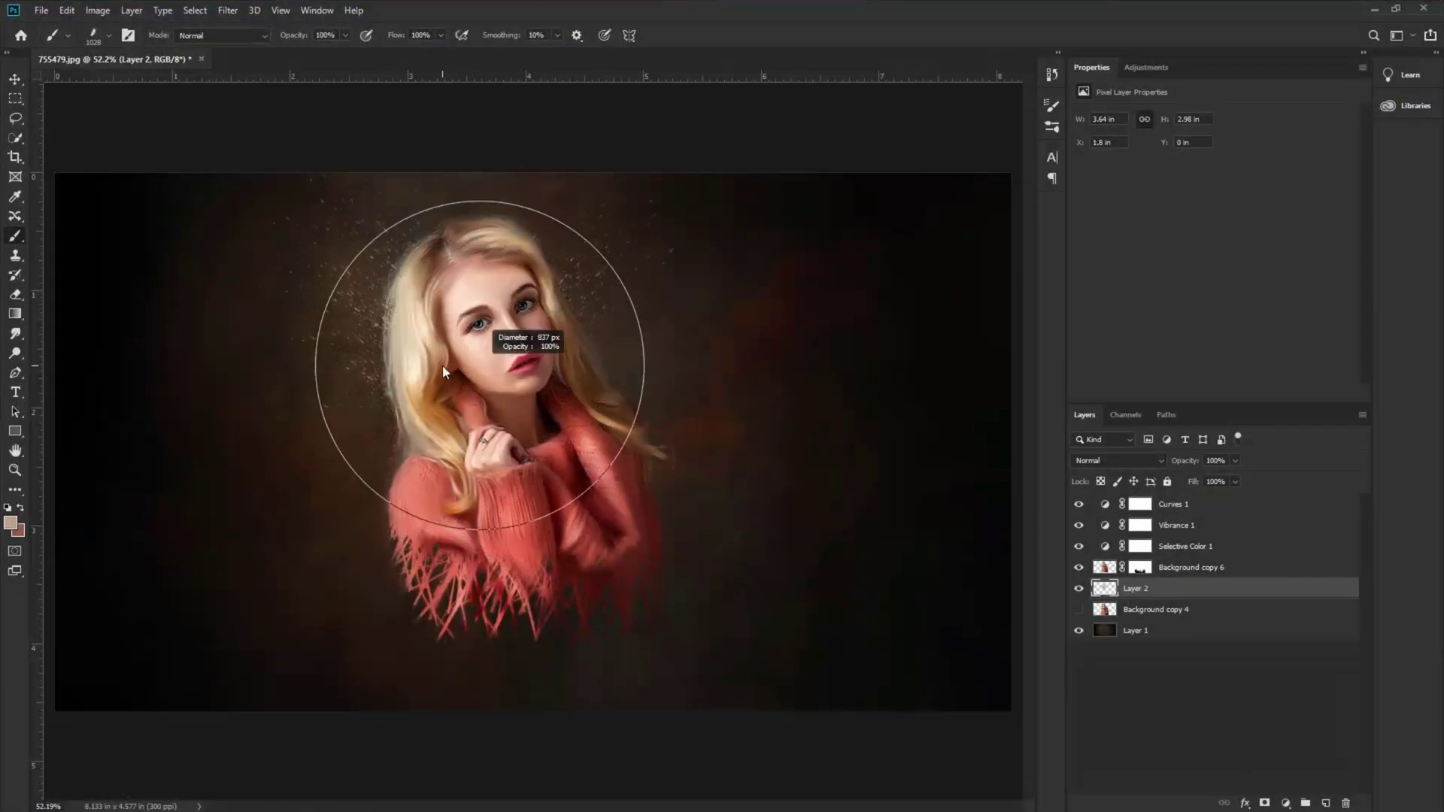
pyautogui.click(461, 364)
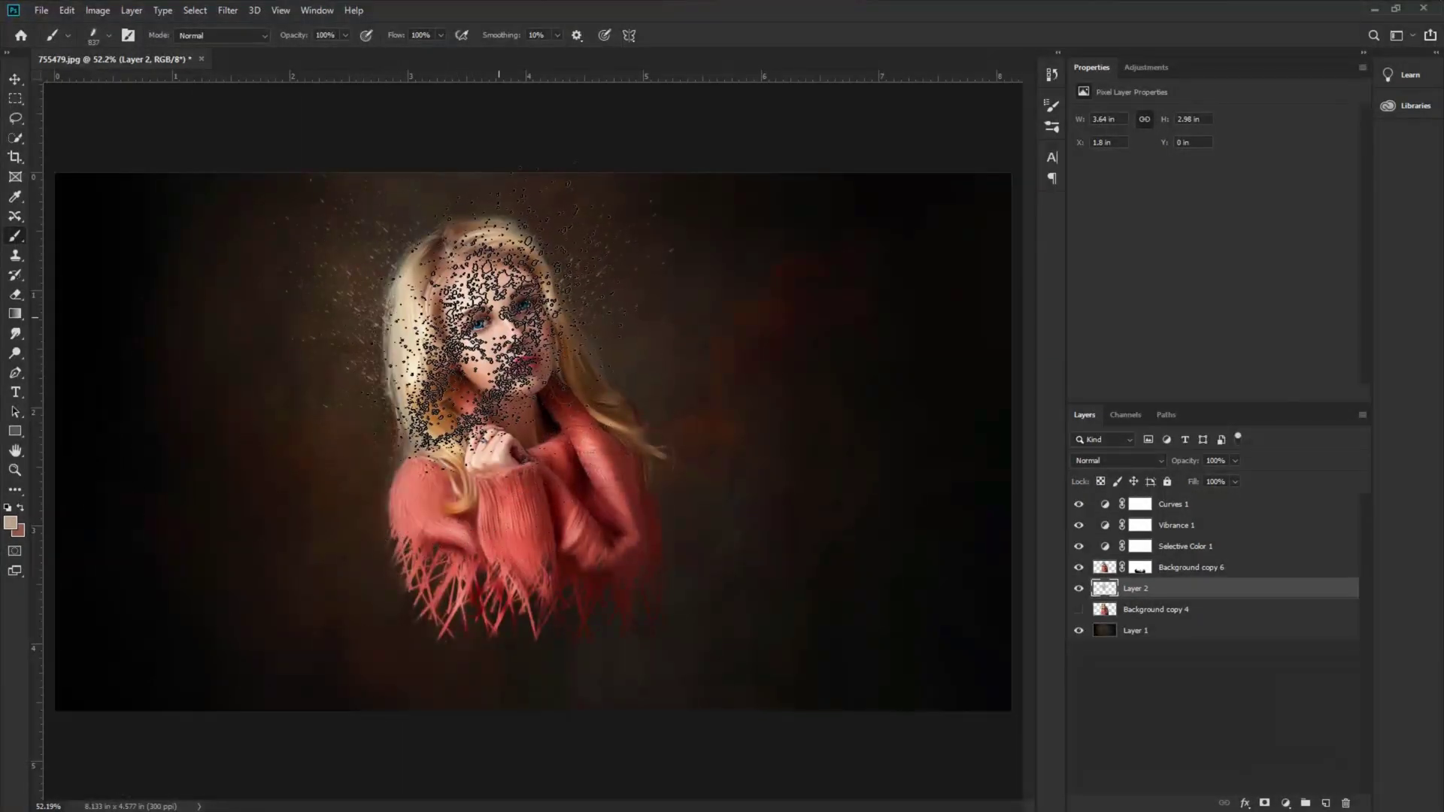
pyautogui.rightClick(505, 322)
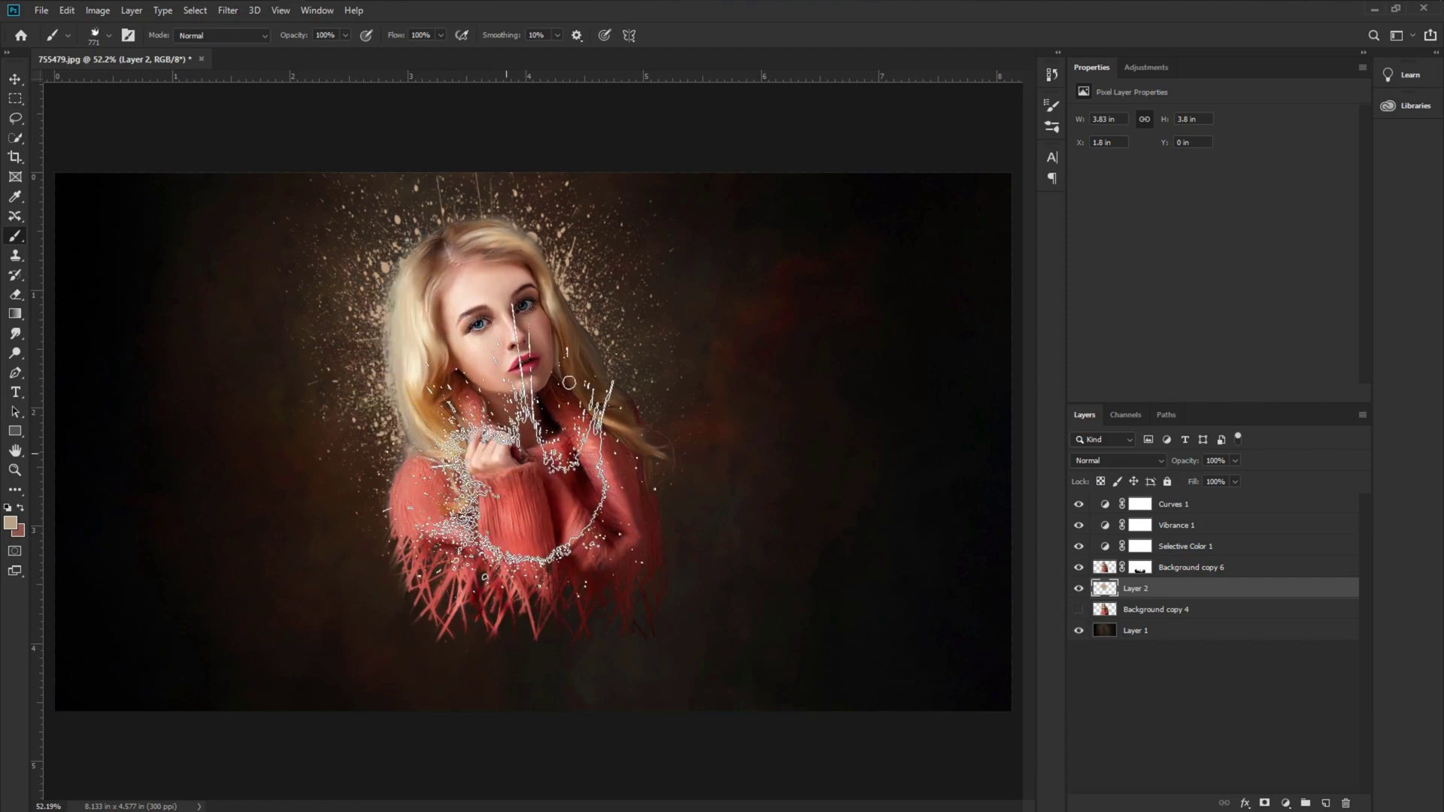
pyautogui.scroll(-2, 651, 590)
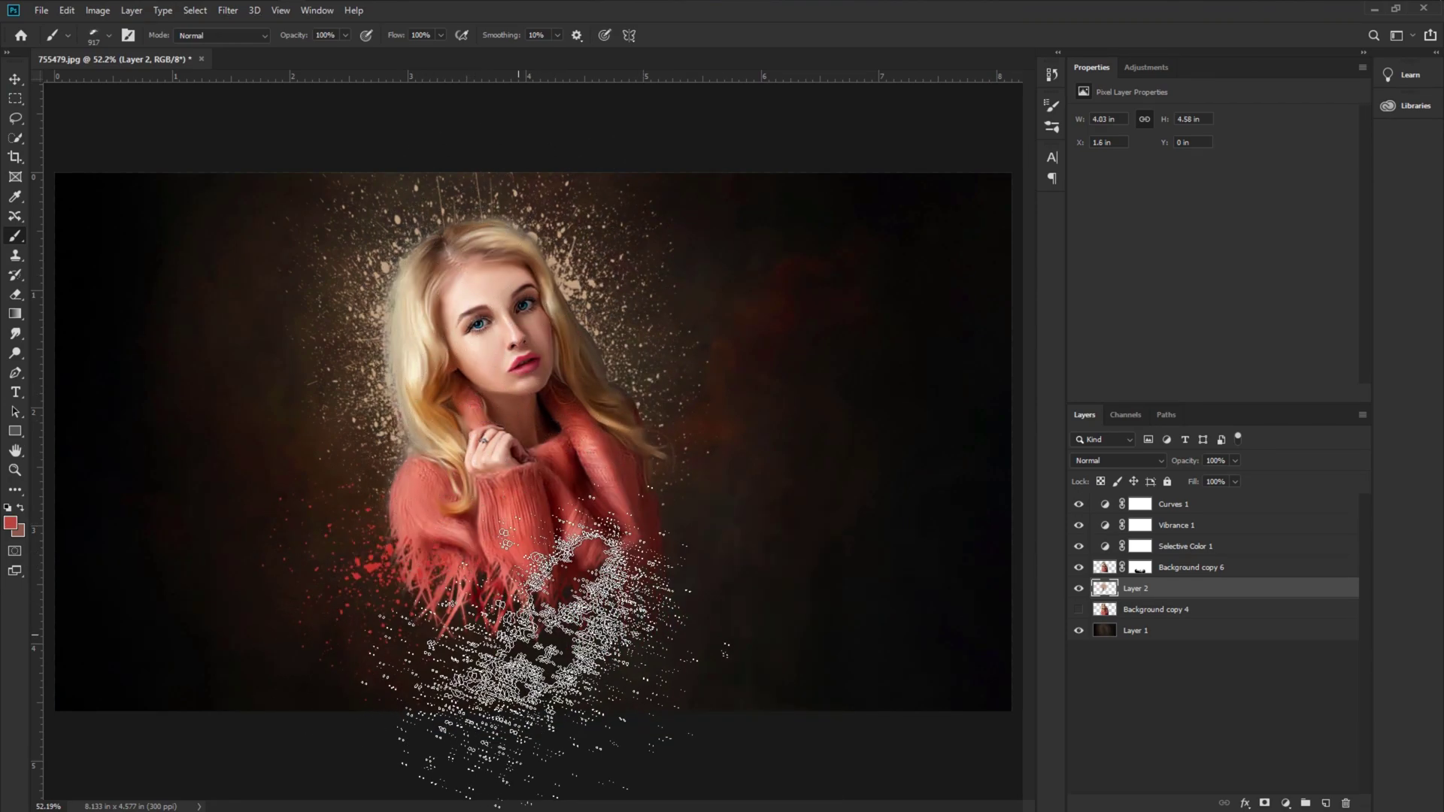
# Undo the last stamp and add 645 px splatters behind the left and right sides
pyautogui.hotkey('ctrl', 'z')
pyautogui.moveTo(512, 503); pyautogui.dragTo(451, 521)
pyautogui.click(458, 530)
pyautogui.click(606, 551)
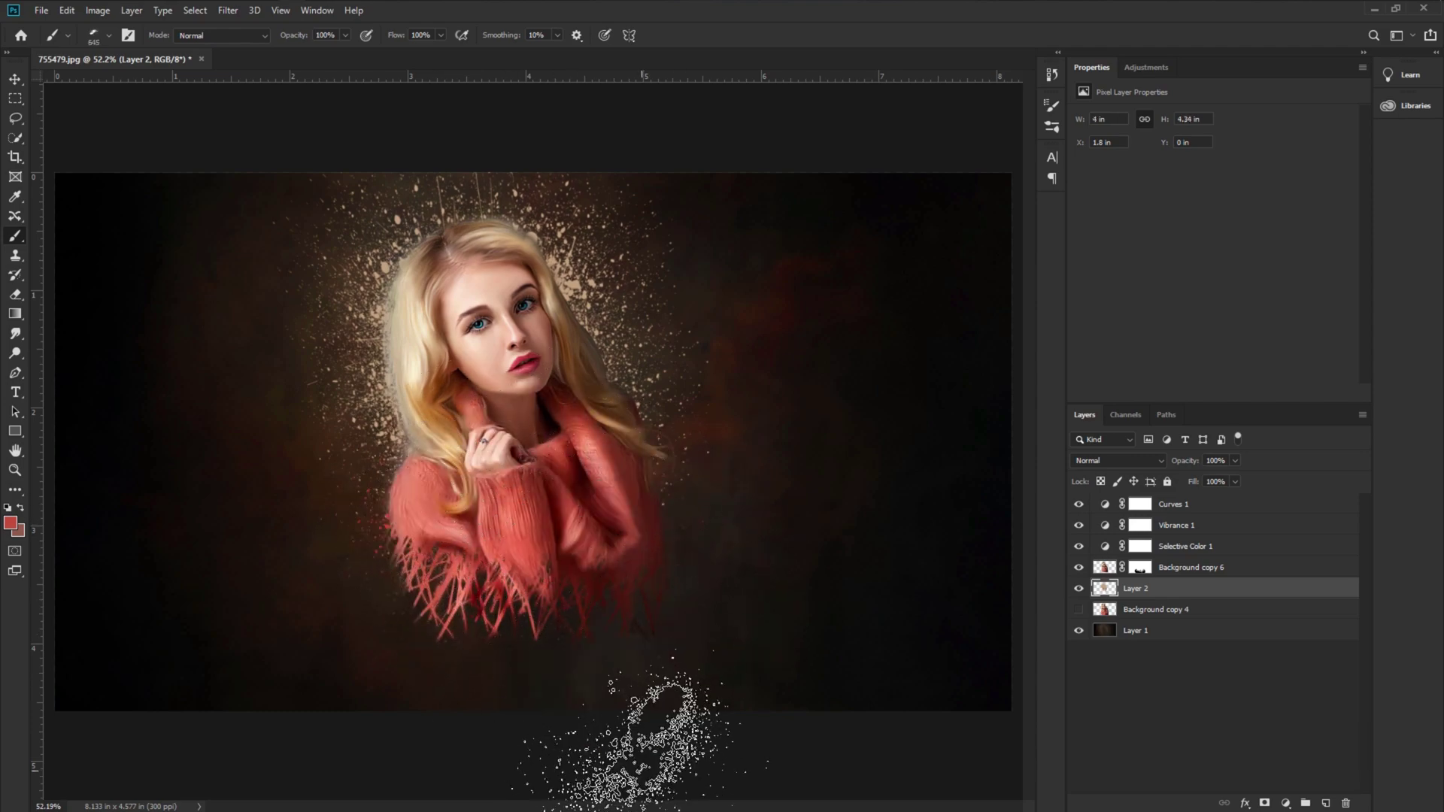
# Sample a beige hair tone and stamp a ~1028 px 09_ink_splat splatter left of the hair
pyautogui.rightClick(531, 447)
pyautogui.scroll(-1, 609, 598)
pyautogui.click(656, 669)
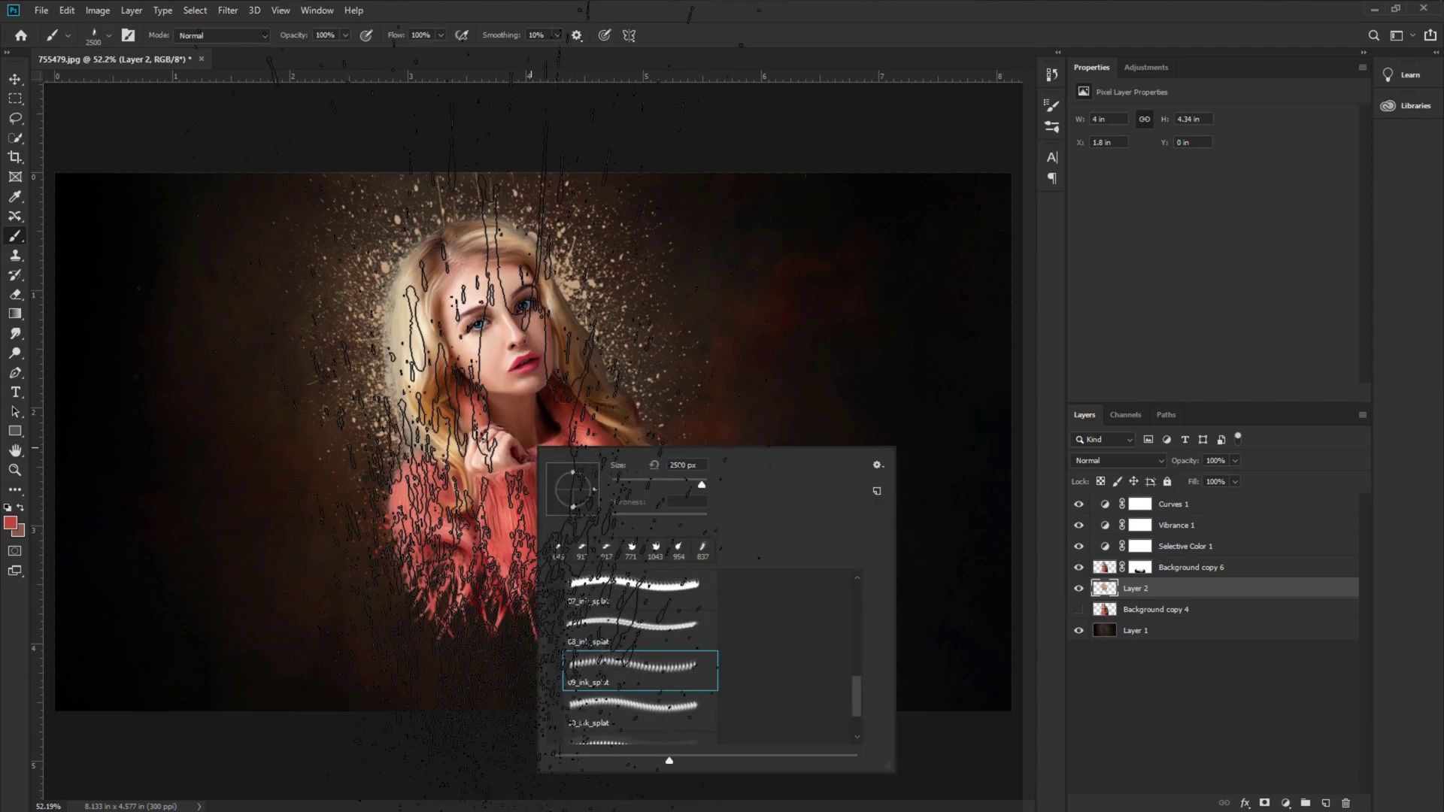
pyautogui.moveTo(475, 404); pyautogui.dragTo(181, 407)
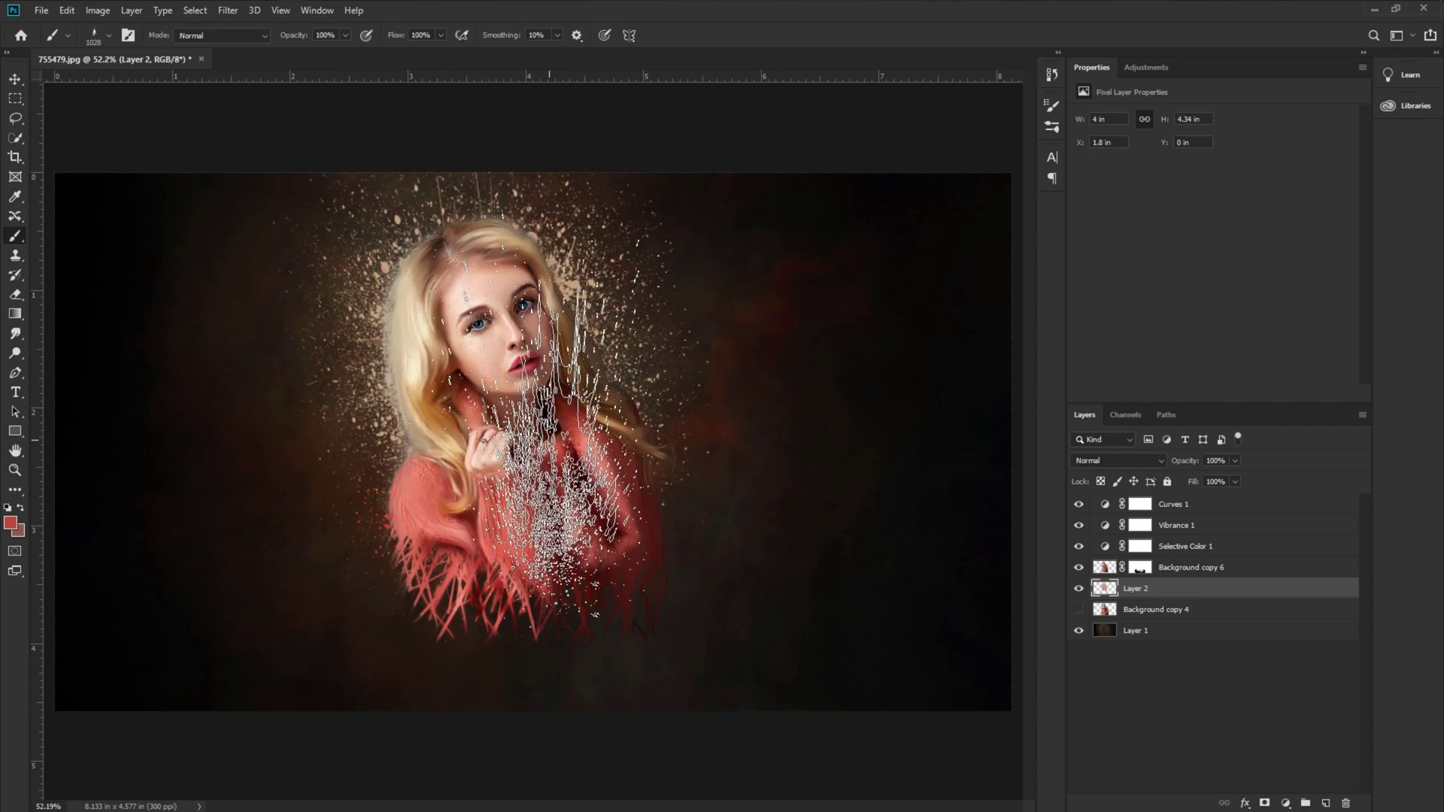
pyautogui.keyDown('alt'); pyautogui.click(508, 316); pyautogui.keyUp('alt')
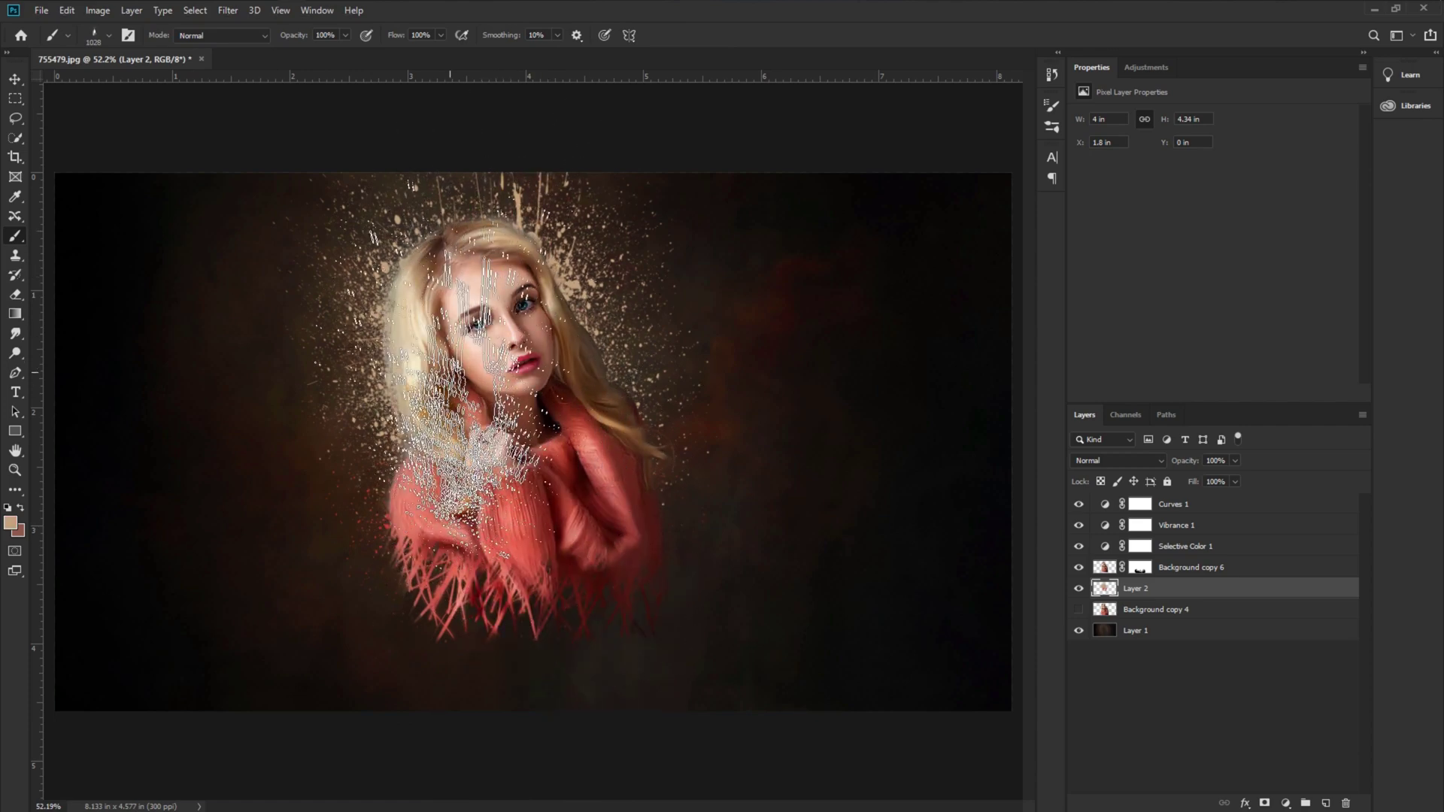
pyautogui.rightClick(481, 391)
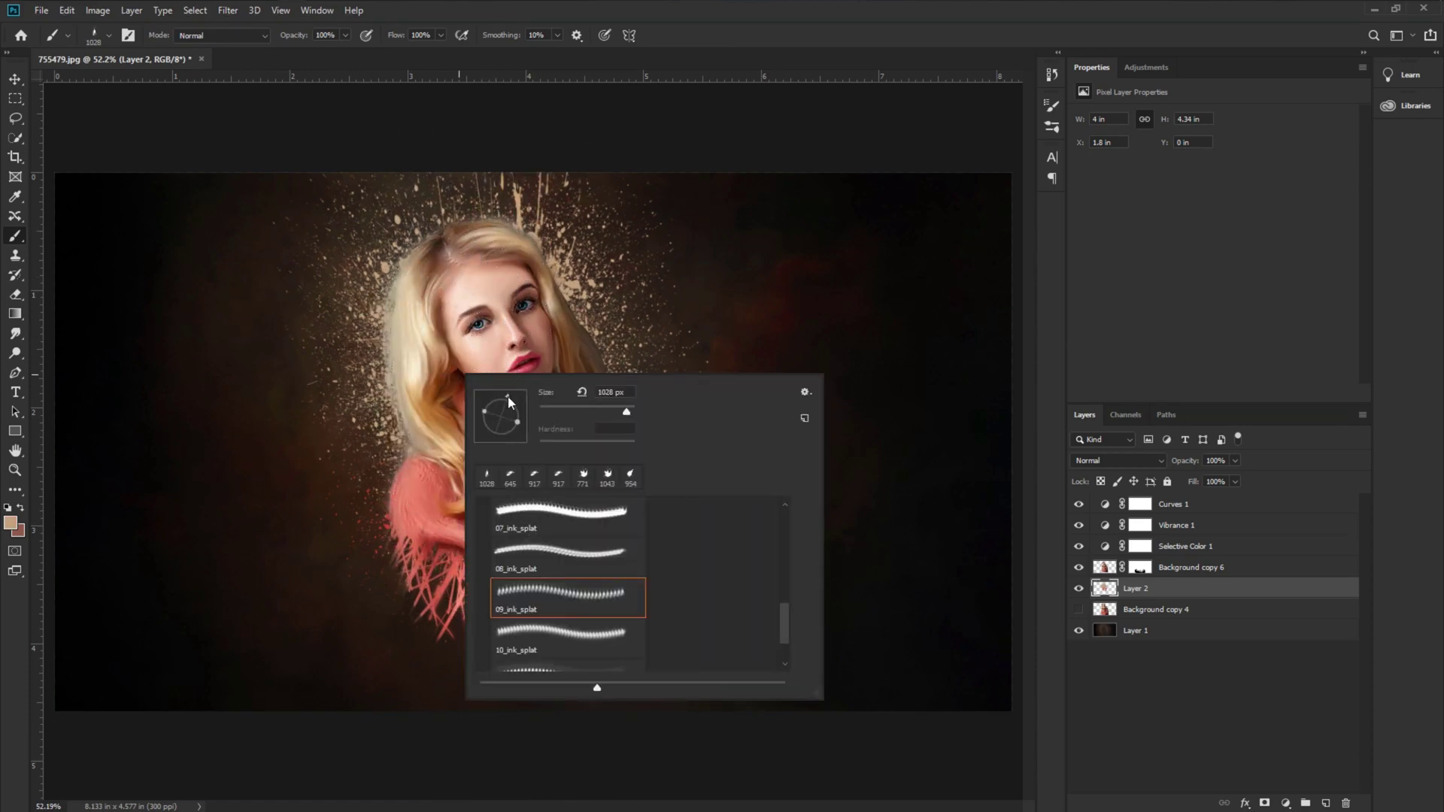
pyautogui.click(412, 383)
# Rotate the tip, shrink it to 802 px, and stamp a splatter right of the hair
pyautogui.rightClick(465, 386)
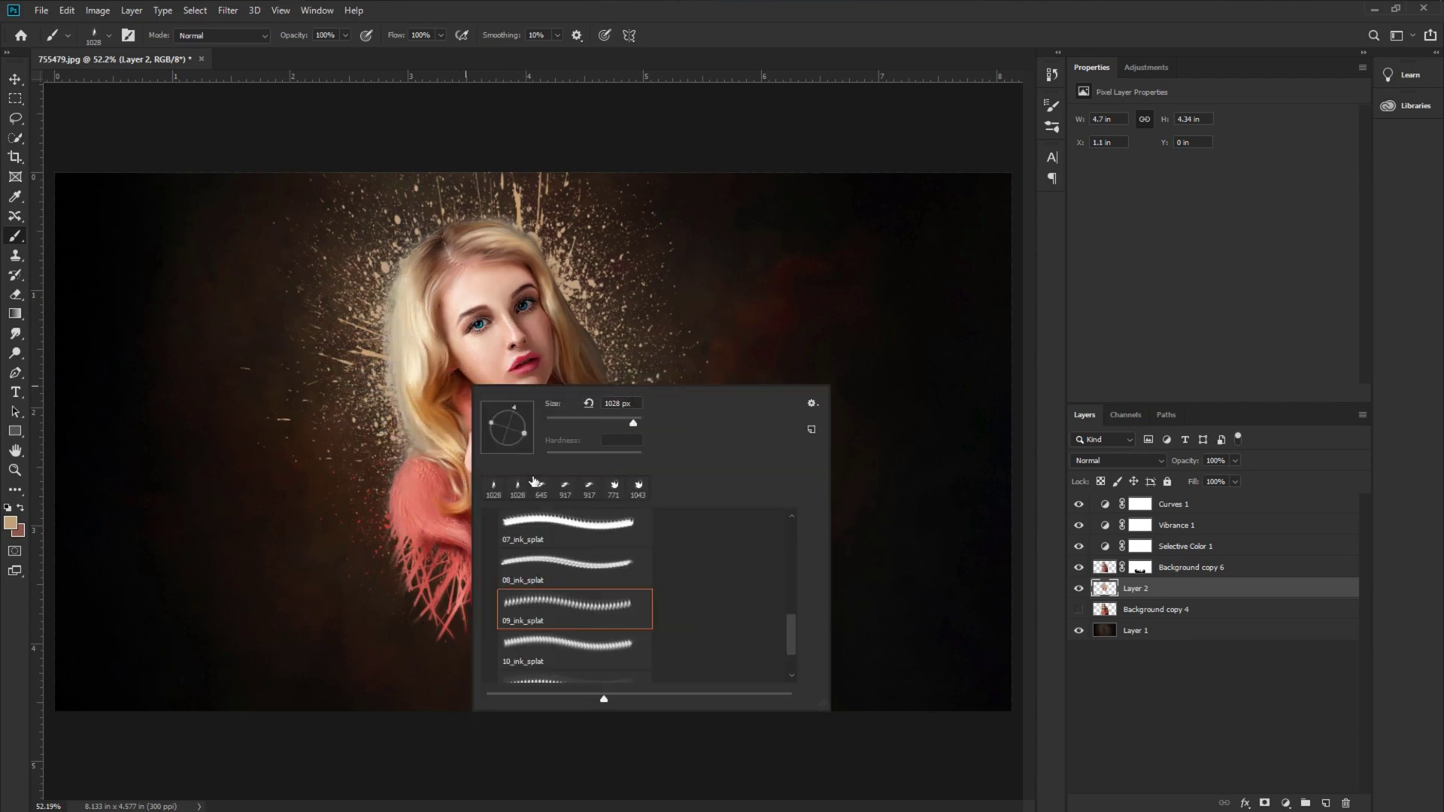
pyautogui.moveTo(528, 438); pyautogui.dragTo(516, 449)
pyautogui.moveTo(570, 343); pyautogui.dragTo(551, 352)
pyautogui.click(558, 332)
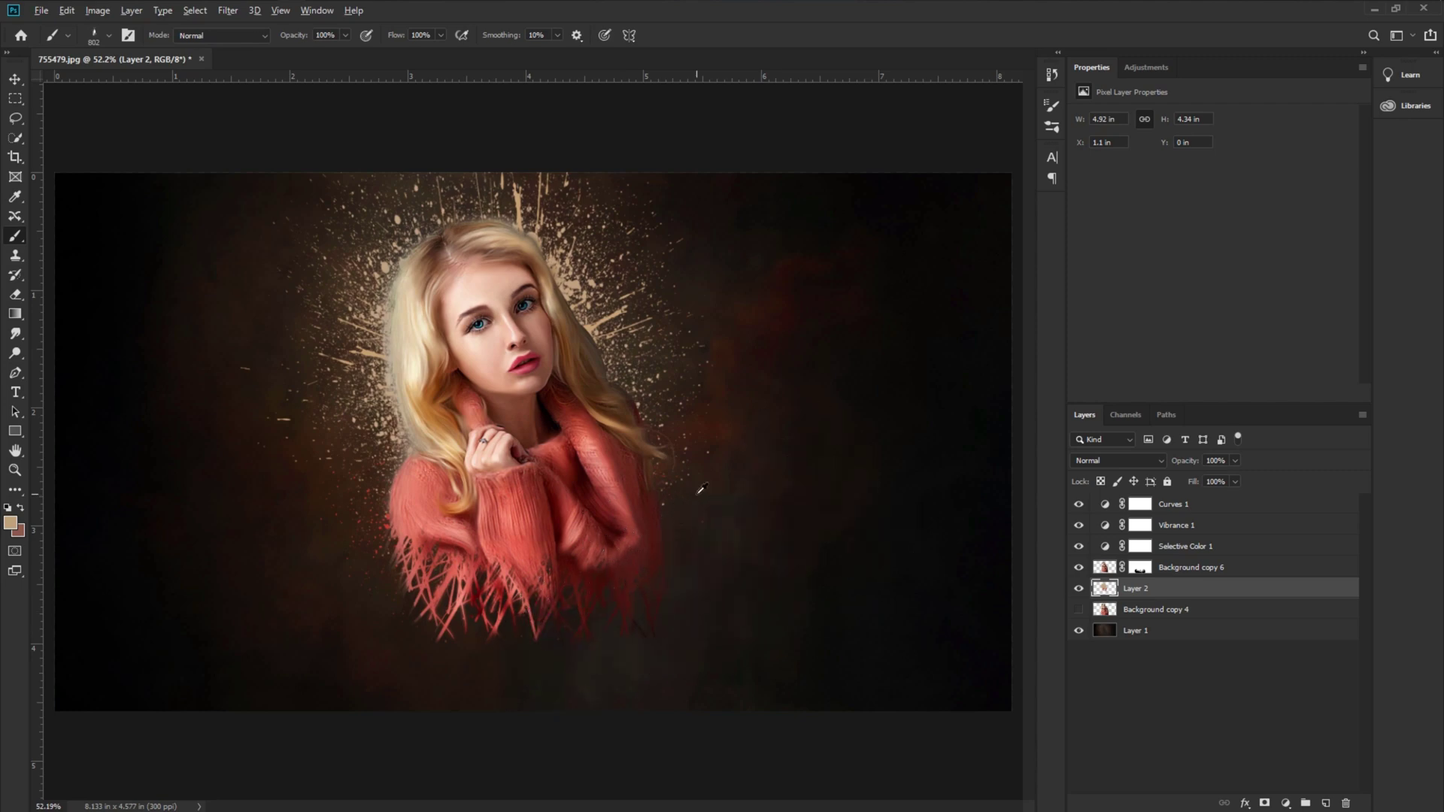
pyautogui.scroll(-2, 697, 493)
pyautogui.scroll(1, 536, 439)
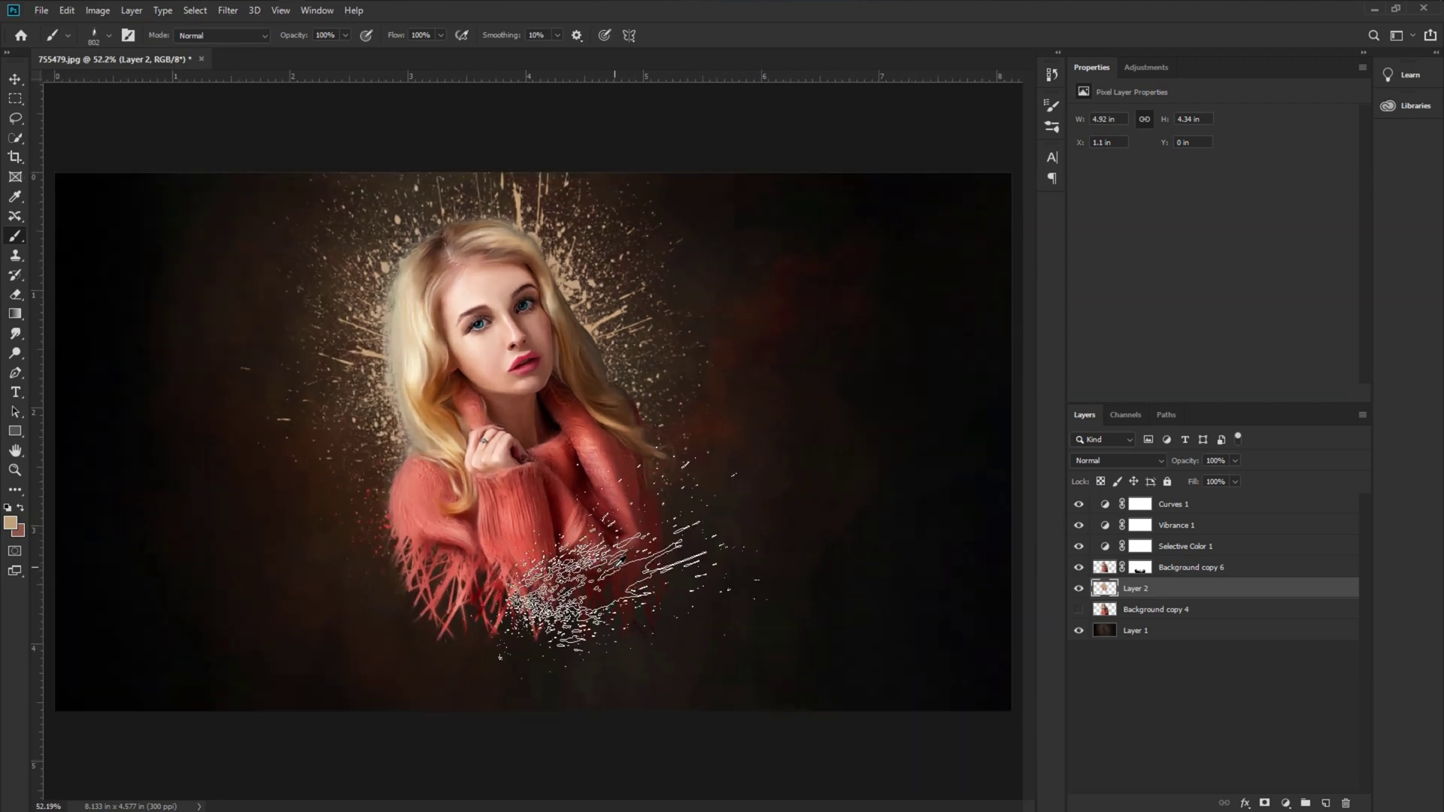
# Switch to 01_ink_splat, rotate its tip diagonally, and shrink it to 779 px
pyautogui.rightClick(590, 493)
pyautogui.scroll(3, 677, 677)
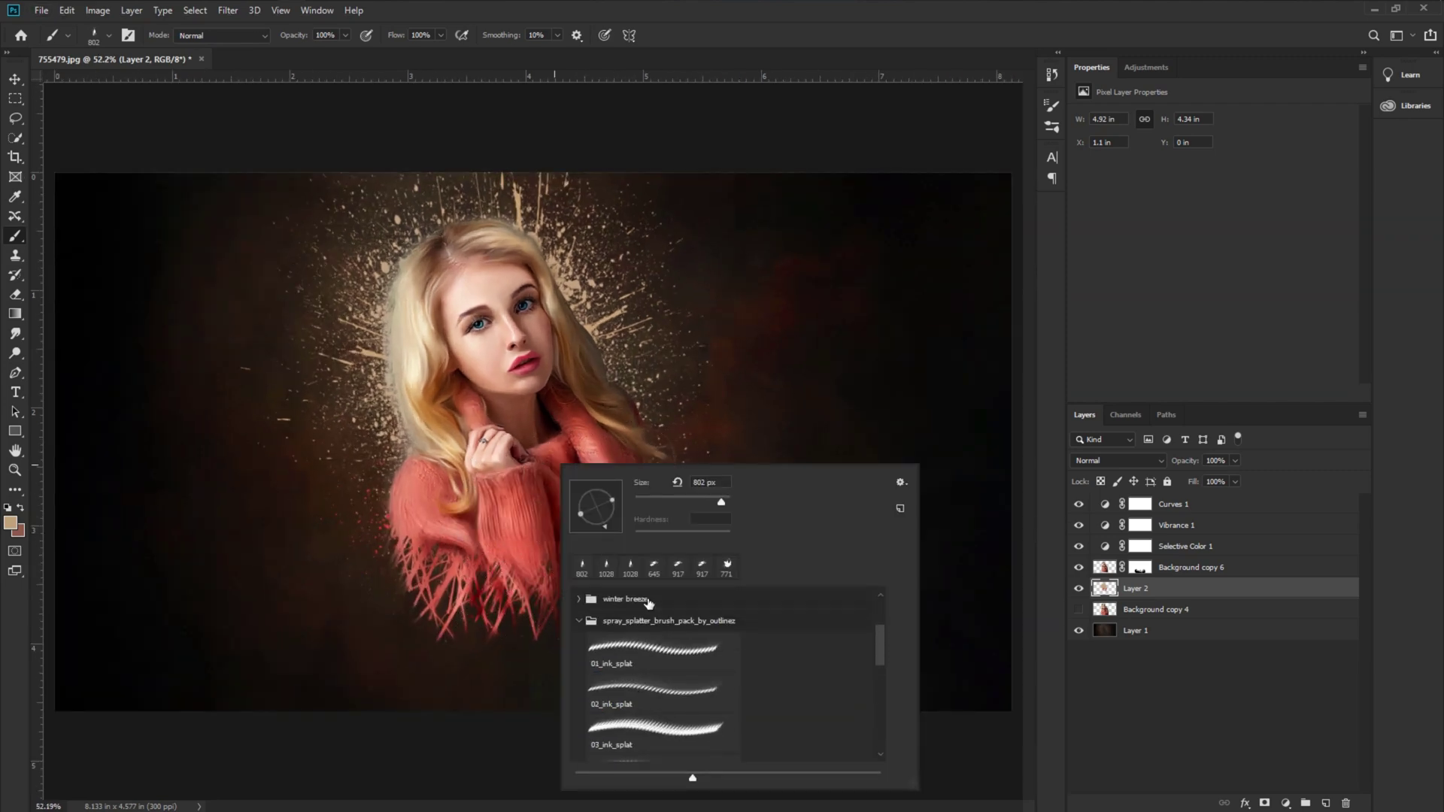
pyautogui.click(653, 651)
pyautogui.moveTo(523, 310); pyautogui.dragTo(242, 326)
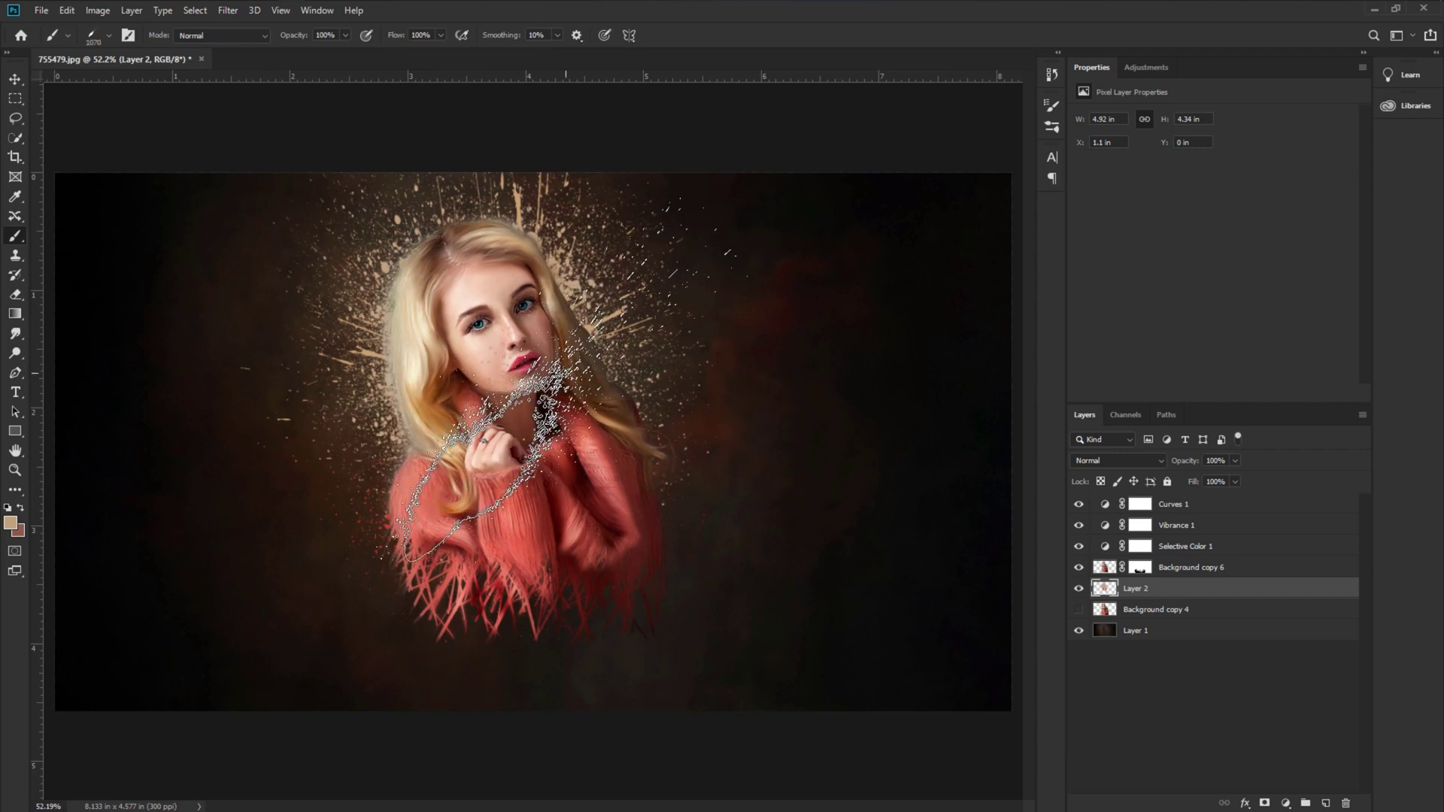
pyautogui.moveTo(569, 373); pyautogui.dragTo(537, 375)
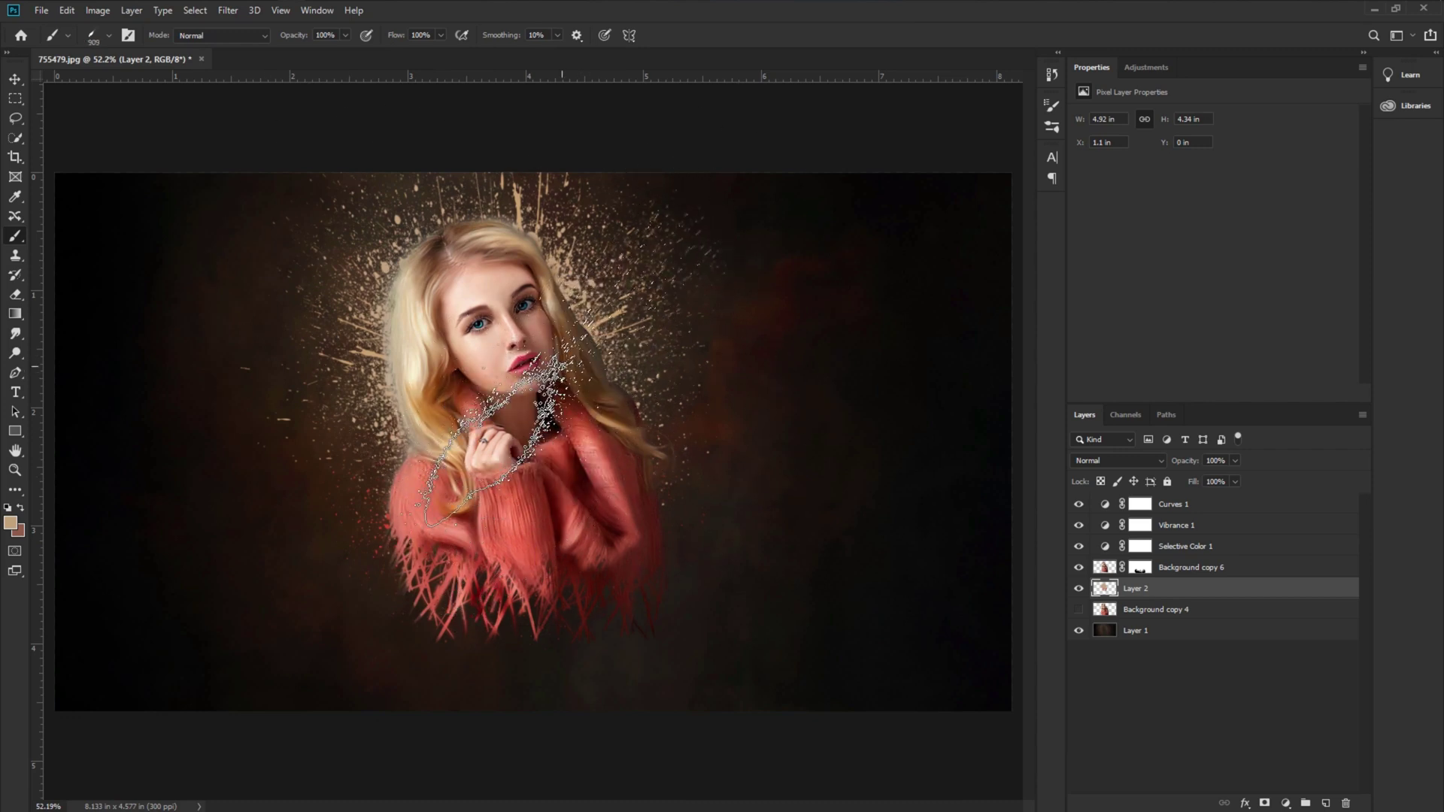
pyautogui.rightClick(569, 369)
pyautogui.moveTo(604, 415); pyautogui.dragTo(594, 426)
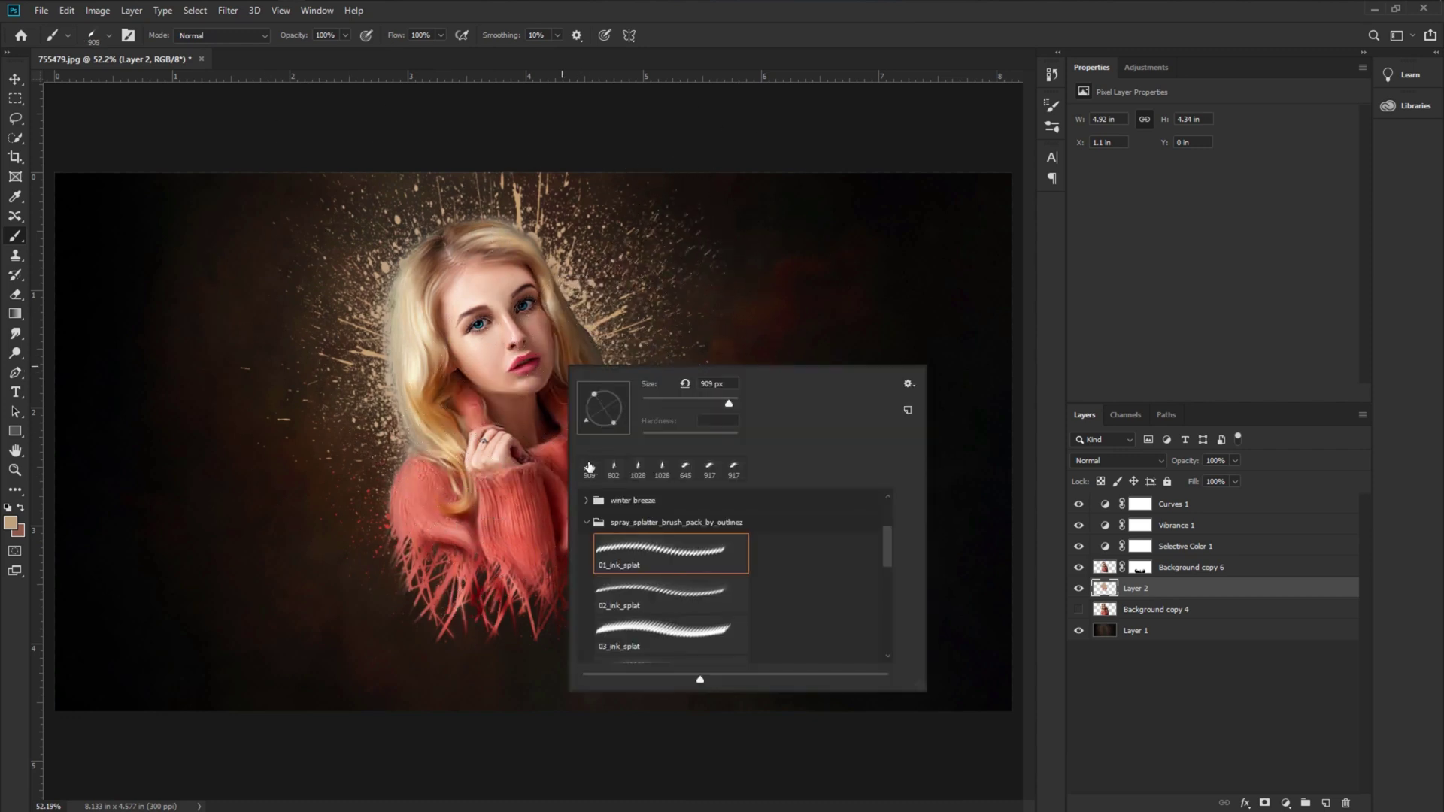
pyautogui.moveTo(429, 430); pyautogui.dragTo(403, 430)
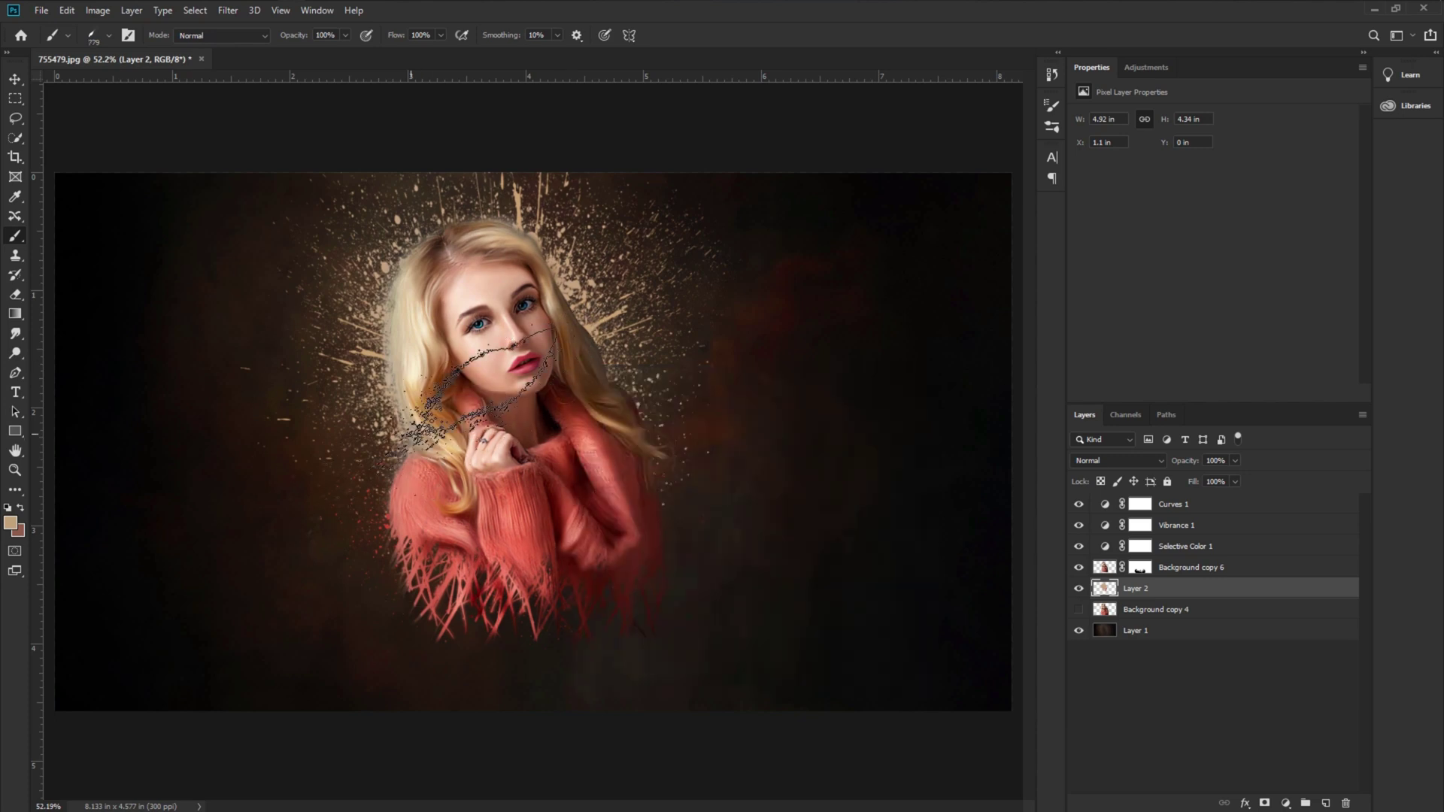
# Sample the sweater's salmon pink and stamp a faint 664 px splatter right of the sweater
pyautogui.keyDown('alt'); pyautogui.click(507, 527); pyautogui.keyUp('alt')
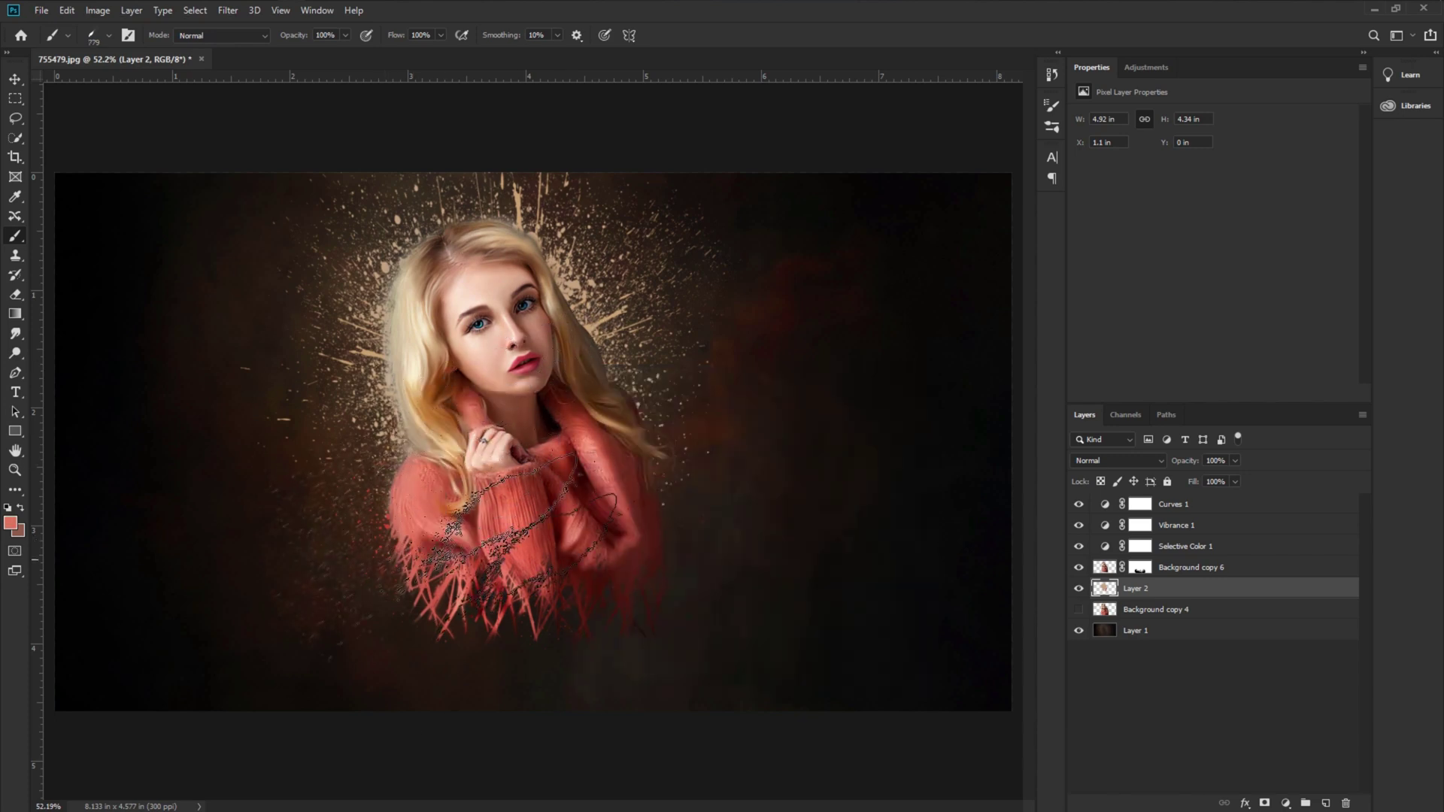
pyautogui.rightClick(509, 525)
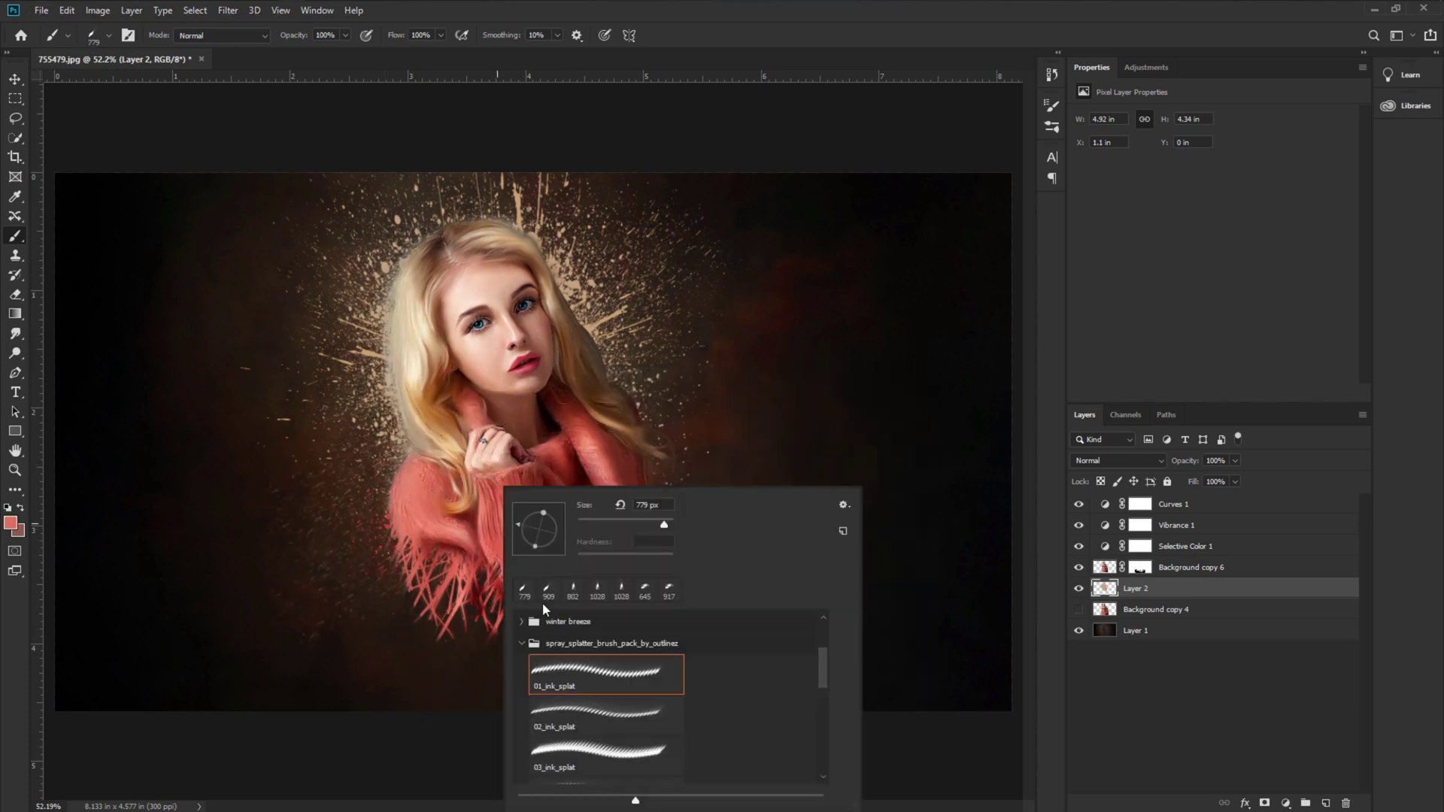
pyautogui.moveTo(613, 474); pyautogui.dragTo(592, 474)
pyautogui.click(659, 519)
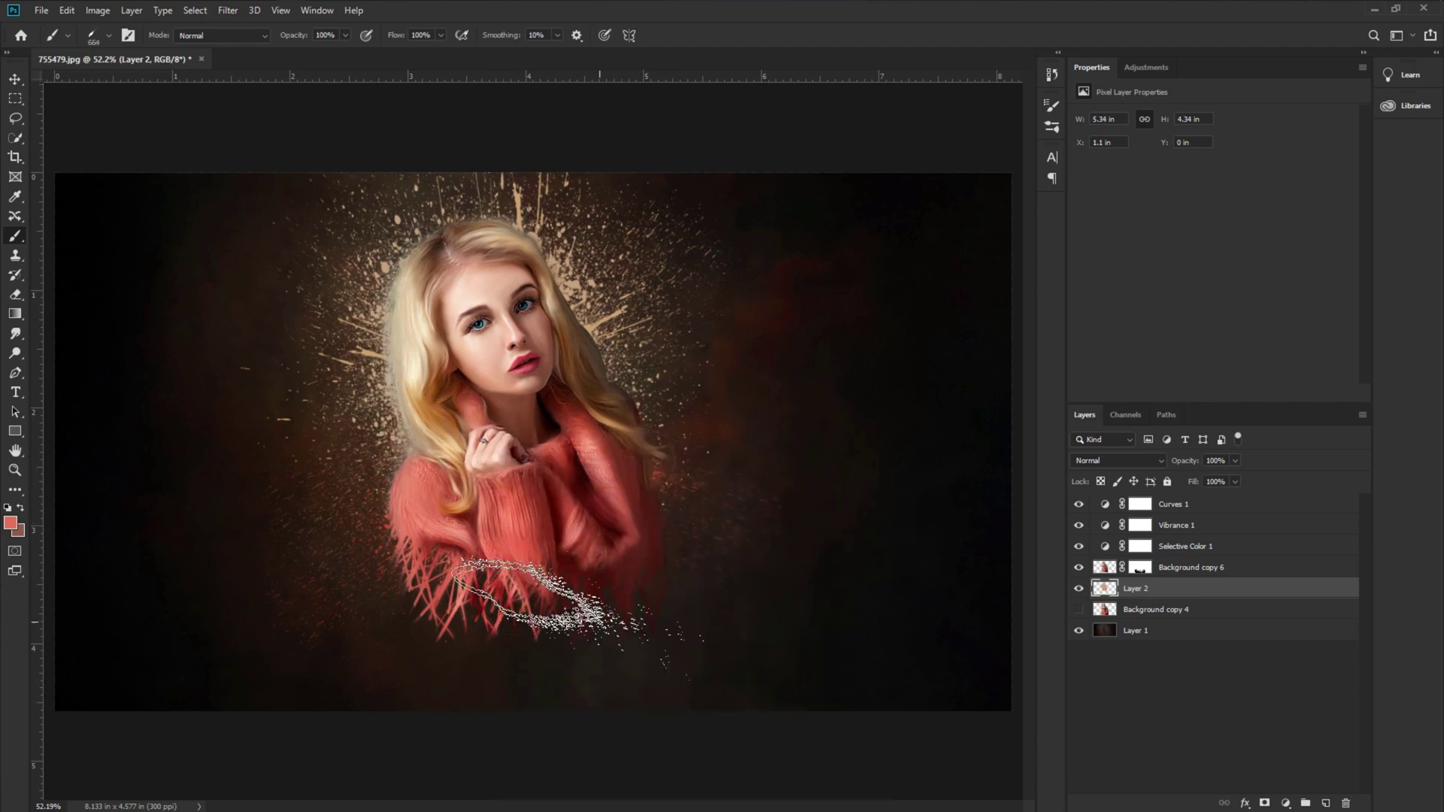
# Dismiss the brush presets without painting and switch to the Move tool
pyautogui.rightClick(562, 350)
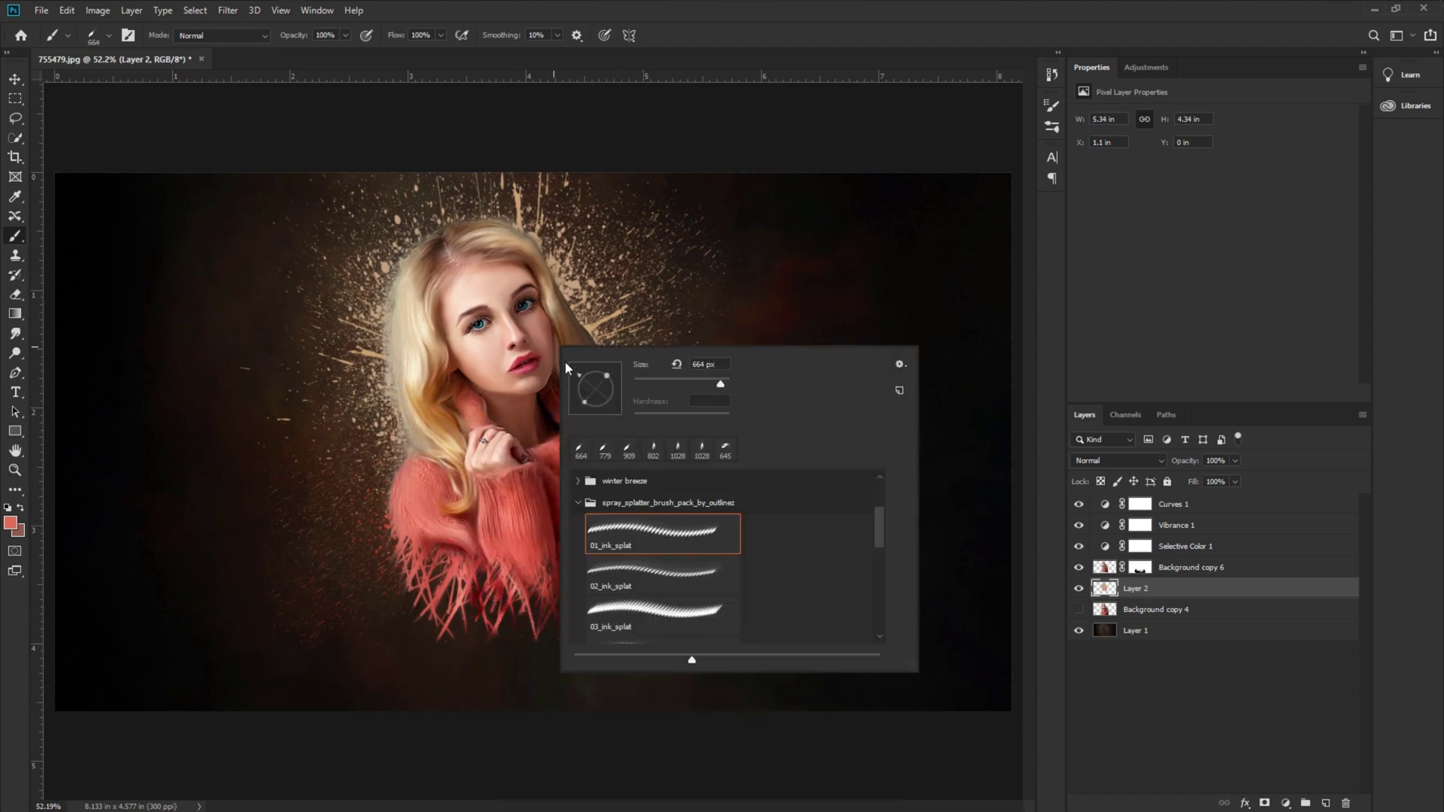
pyautogui.click(461, 276)
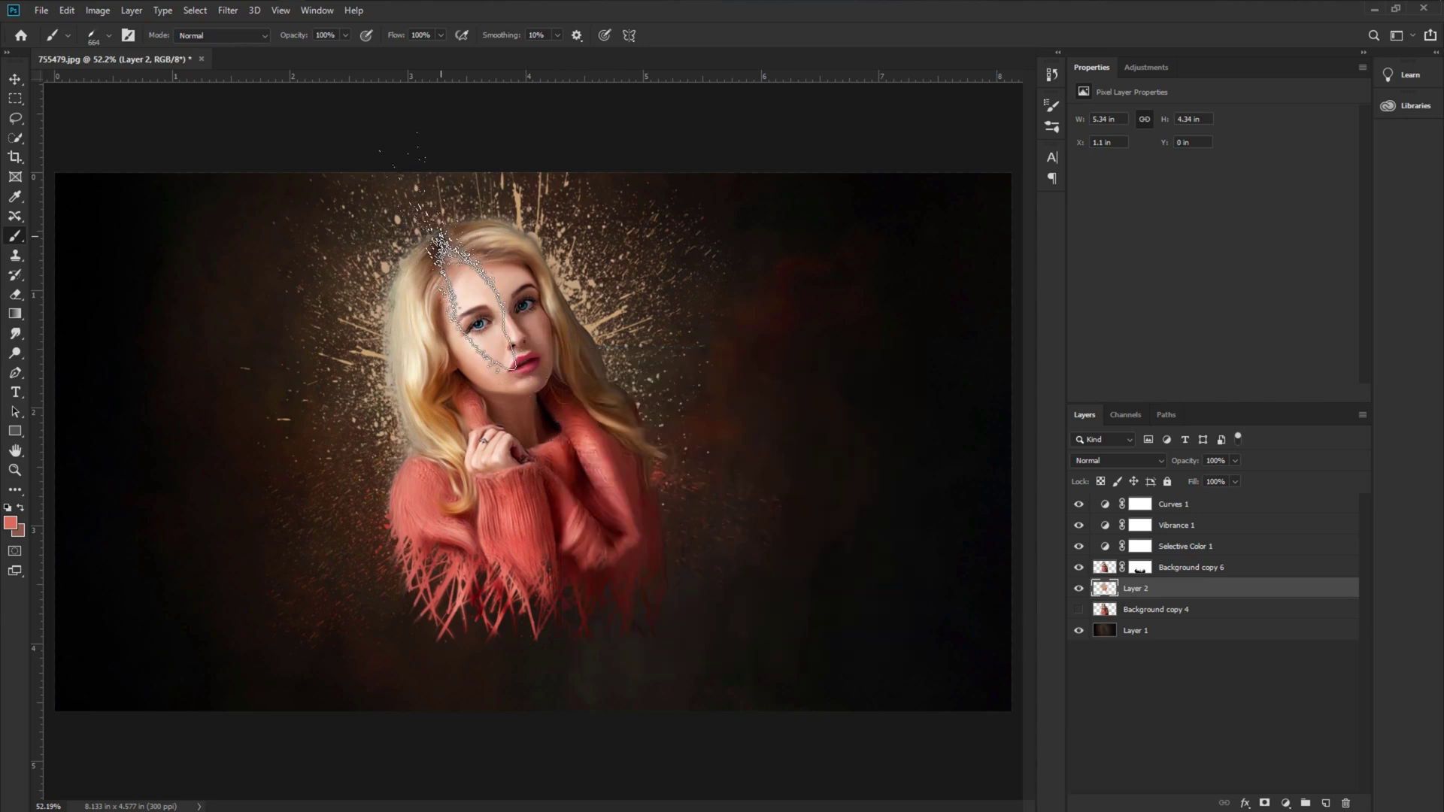
pyautogui.click(14, 86)
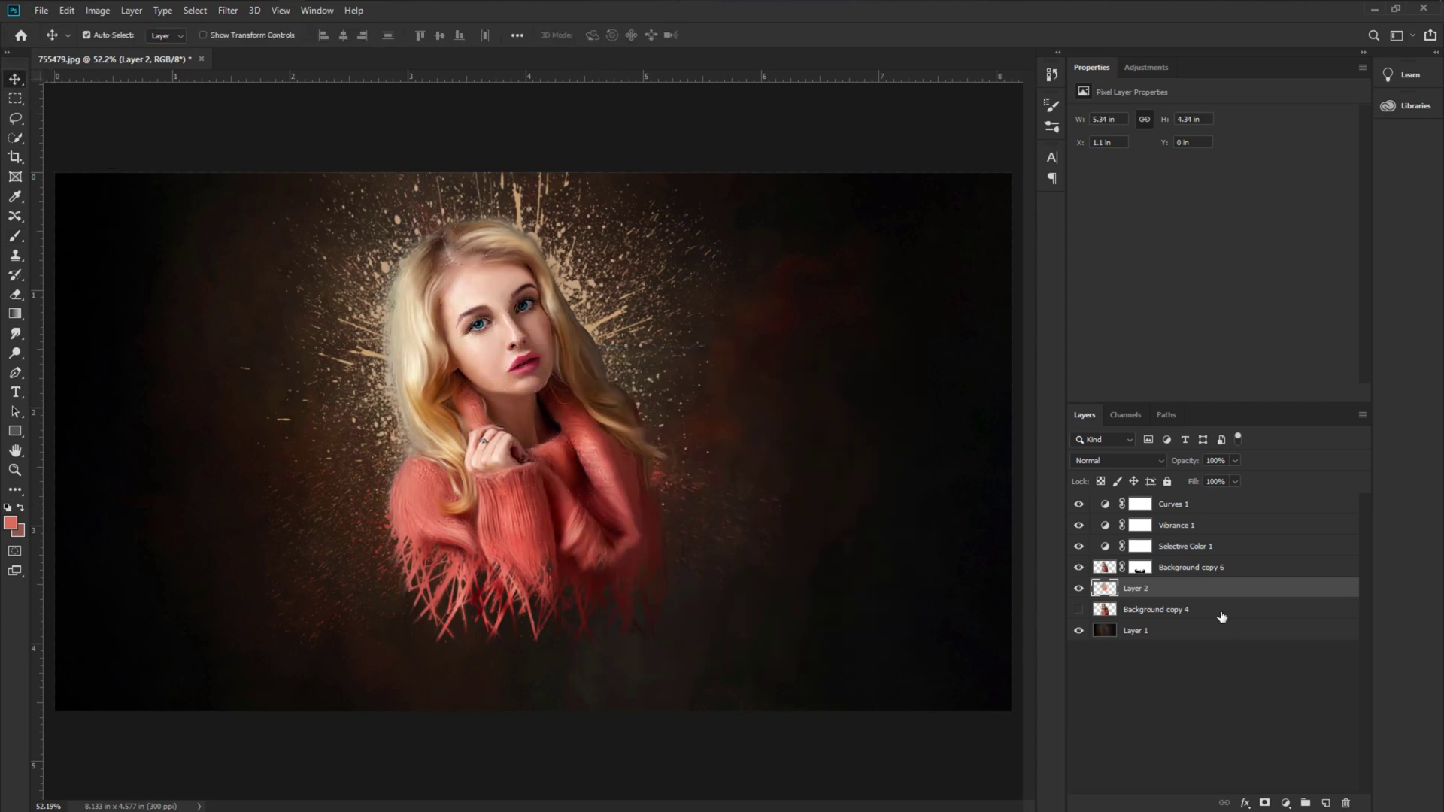
# Shape Curves 1 into a gentle S-curve, pulling the lower point to Input 66, Output 56
pyautogui.click(1109, 550)
pyautogui.click(1107, 526)
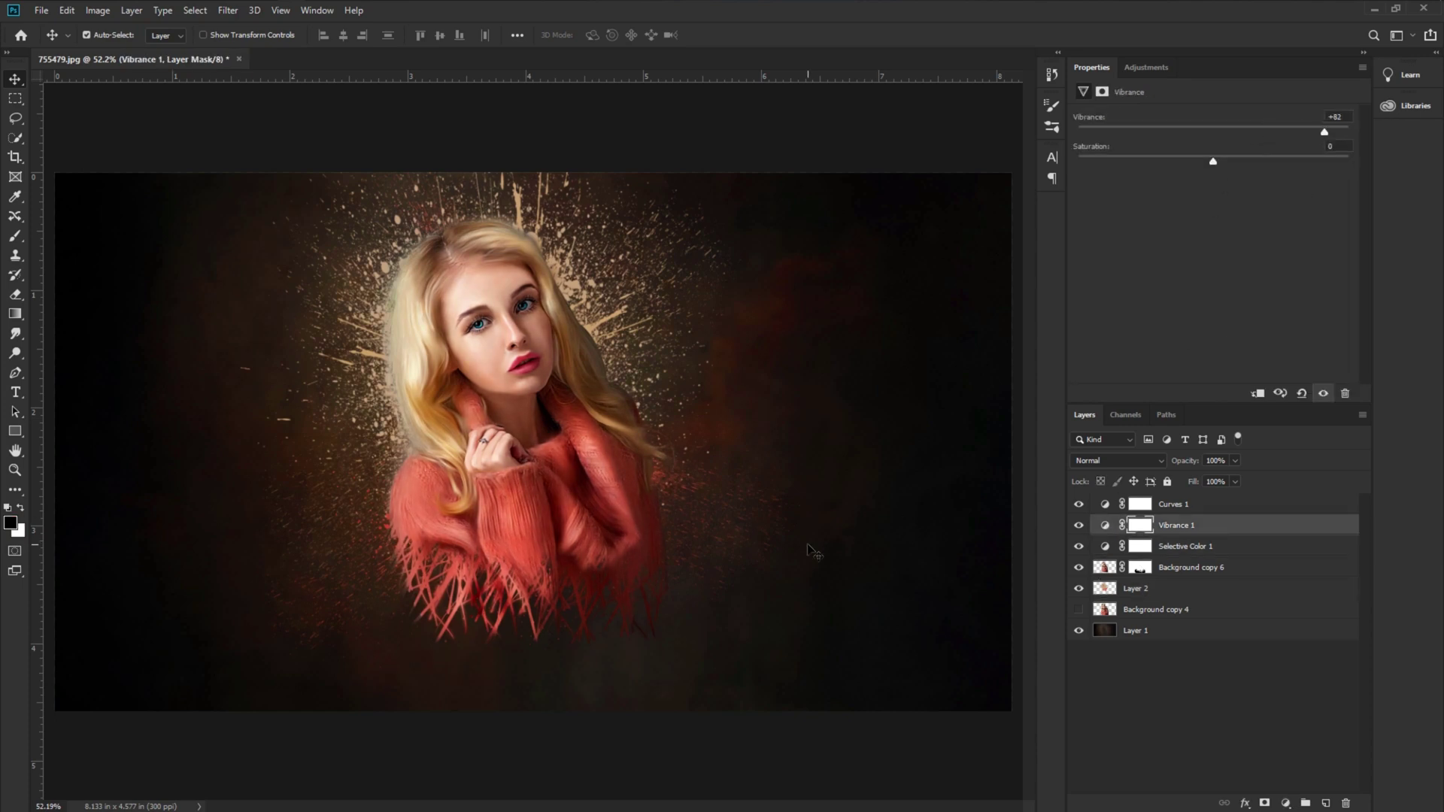
pyautogui.click(1107, 505)
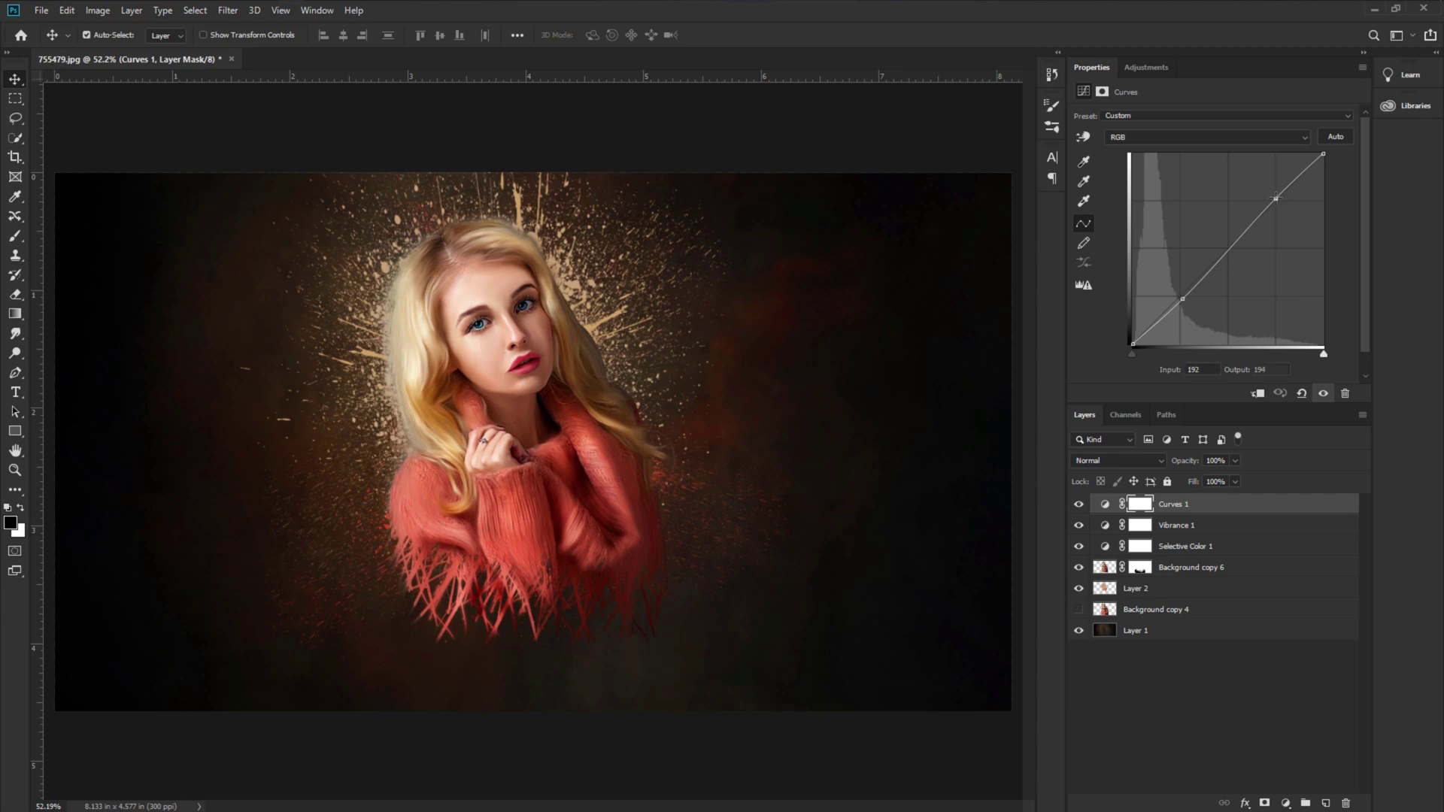
pyautogui.moveTo(1275, 199); pyautogui.dragTo(1274, 197)
pyautogui.moveTo(1182, 299); pyautogui.dragTo(1181, 302)
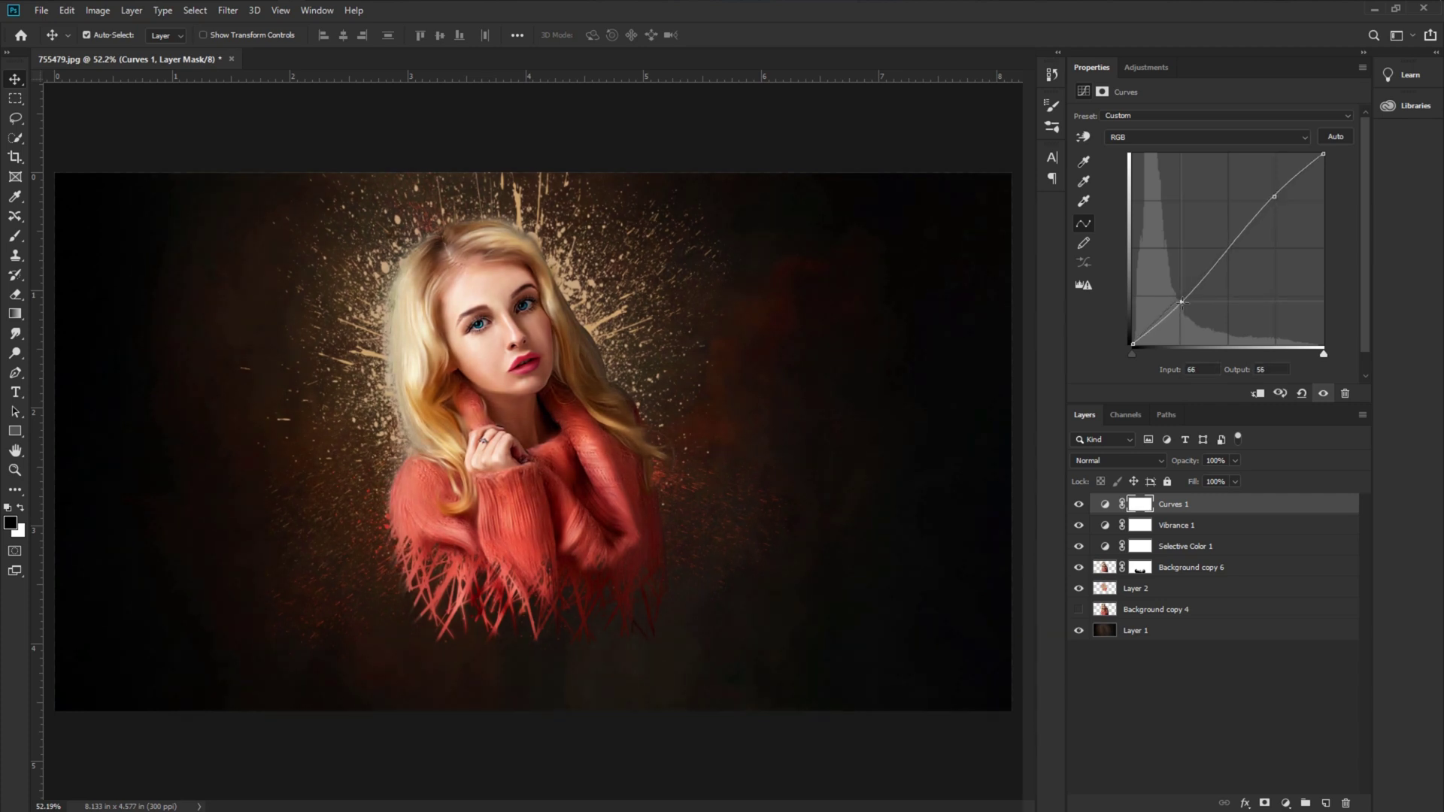
pyautogui.scroll(-1, 699, 447)
pyautogui.scroll(1, 587, 559)
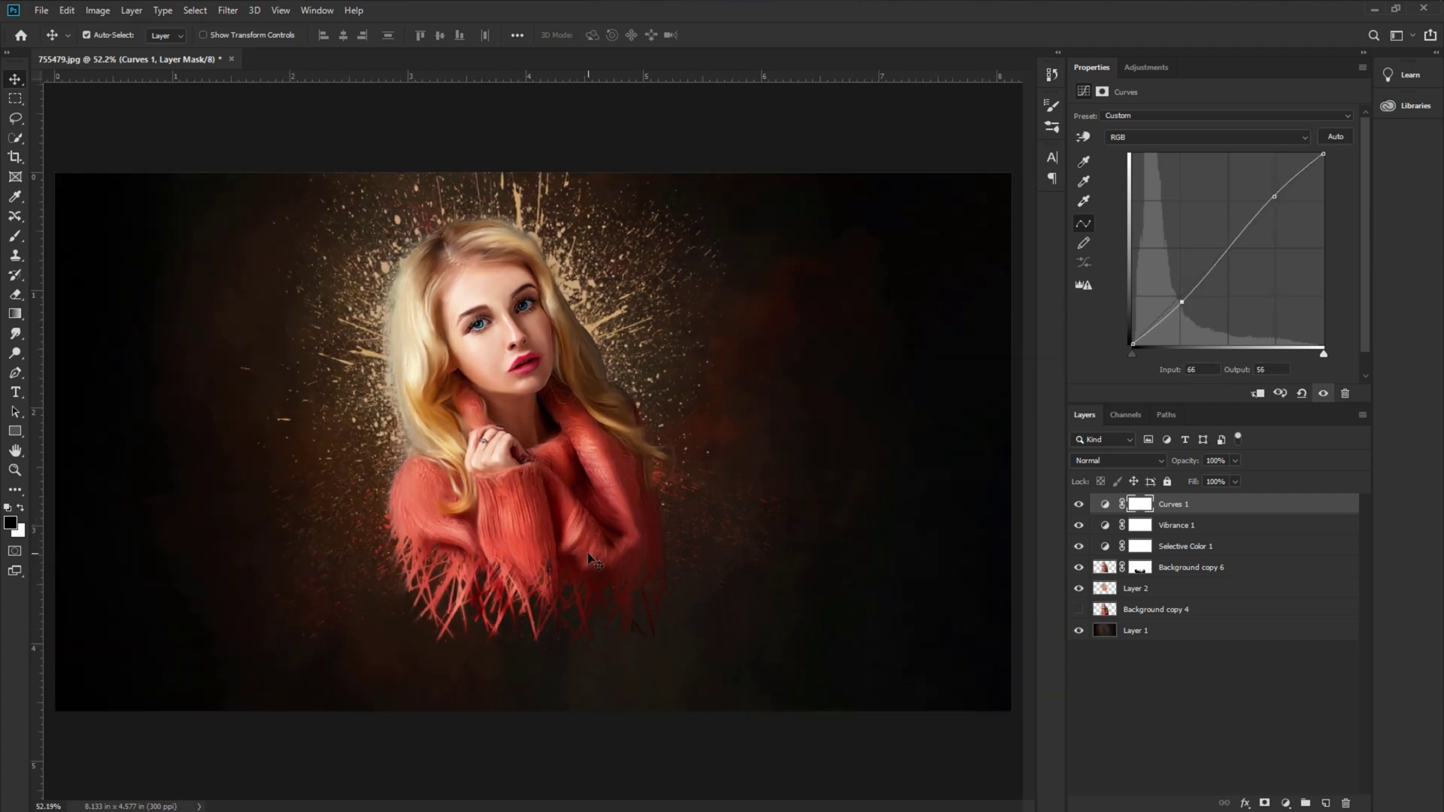